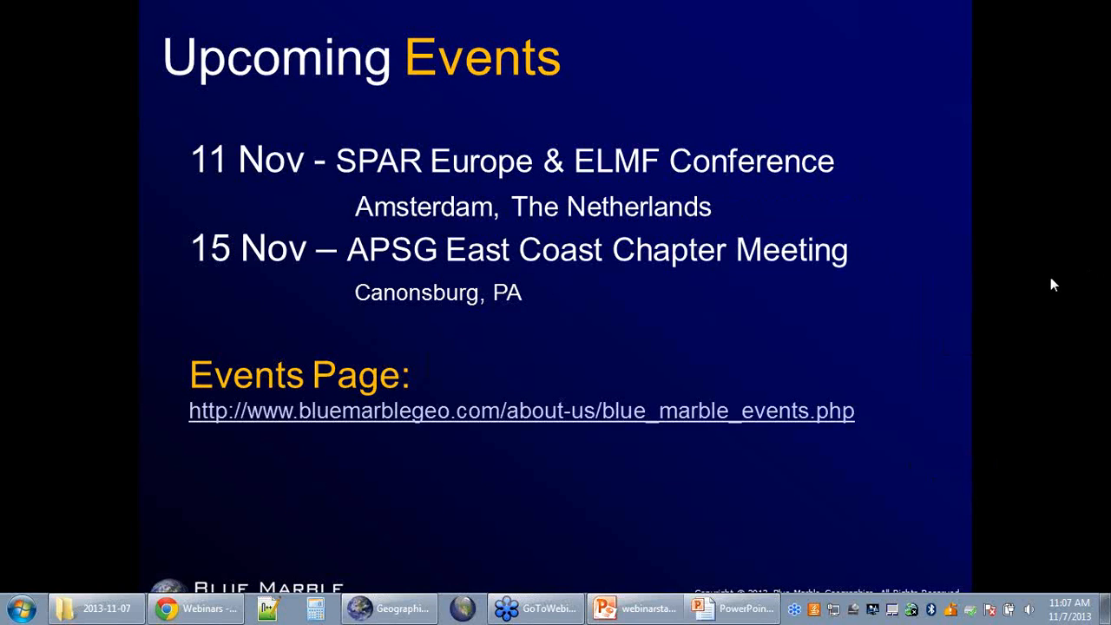
Step: Switch to Geographic Calculator, view the Point Database Conversion job, and return to the Interactive Conversion job
key("alt+Tab")
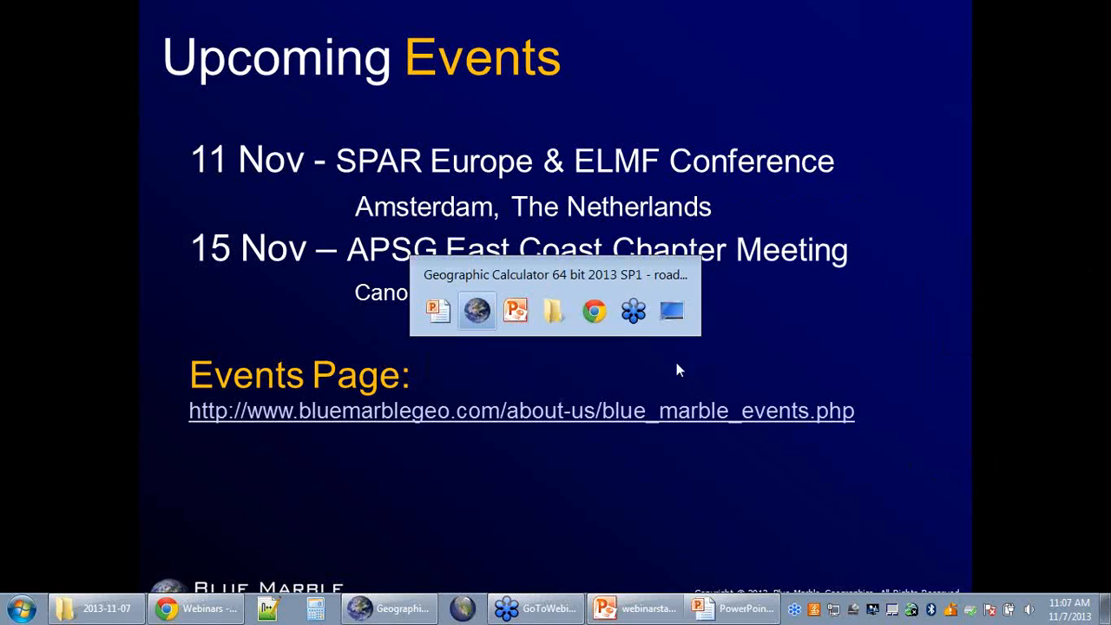
left_click(477, 314)
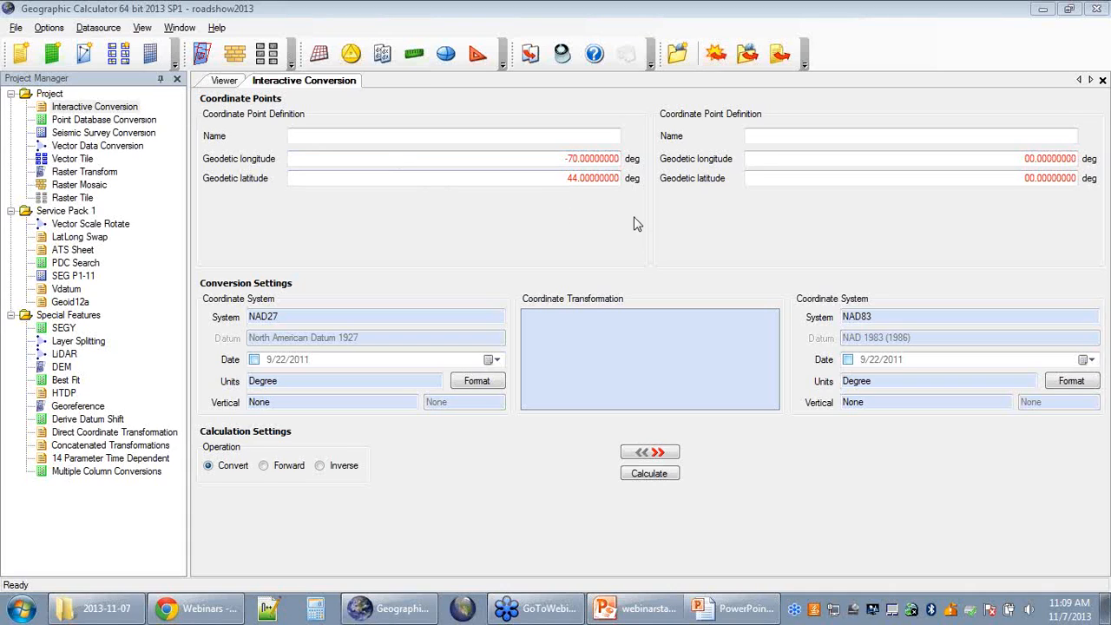
double_click(73, 120)
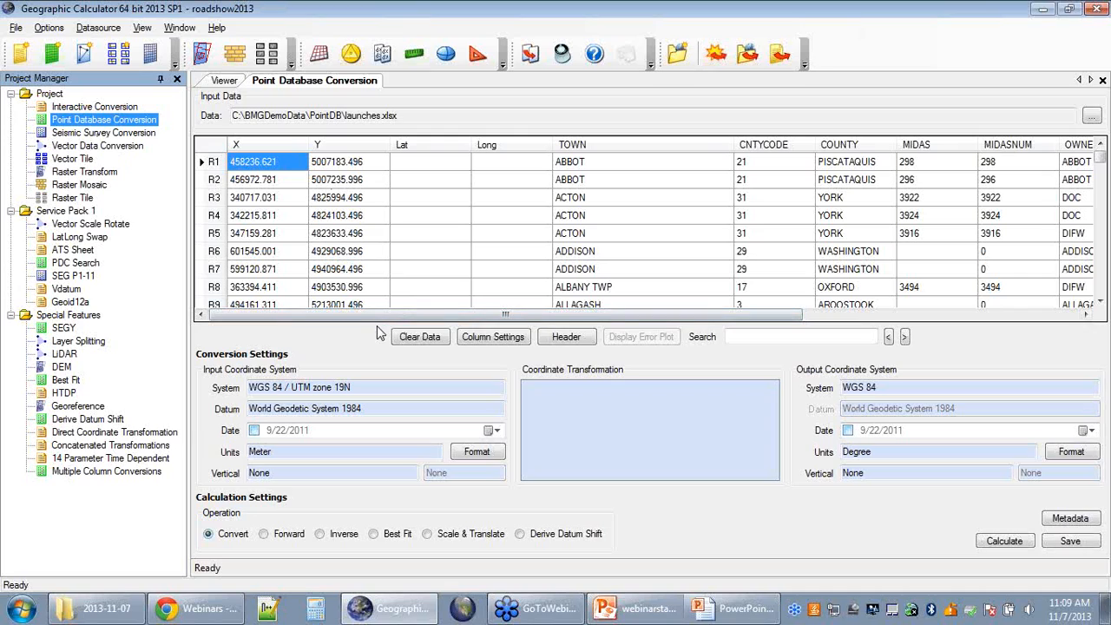
double_click(61, 107)
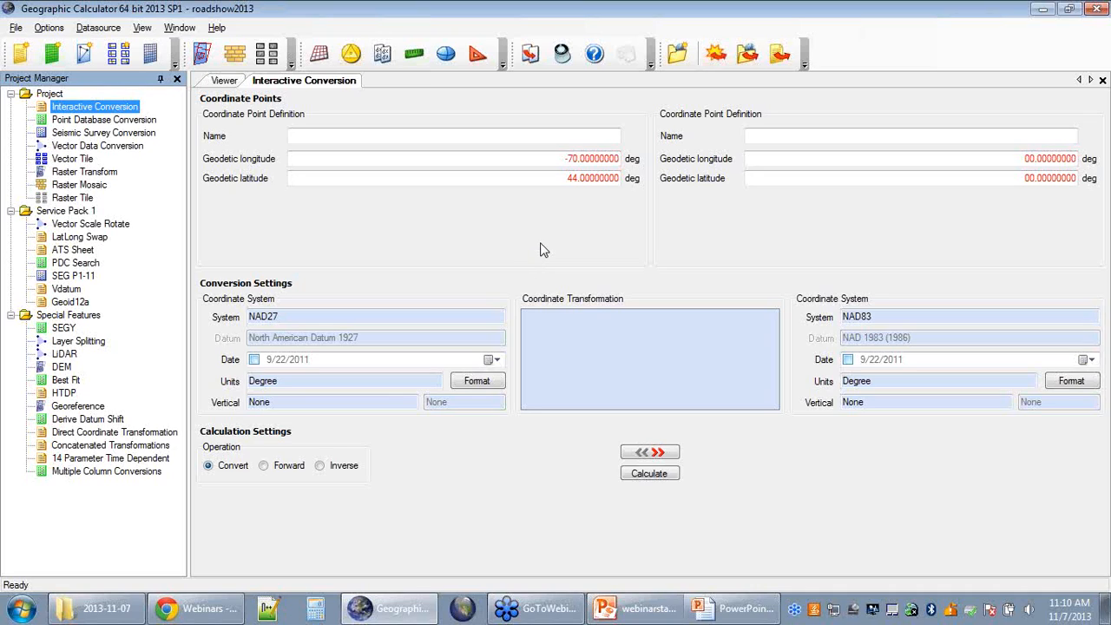
Step: Open the source coordinate system selection without limiting it by geographic area, and enlarge the selection window
double_click(338, 315)
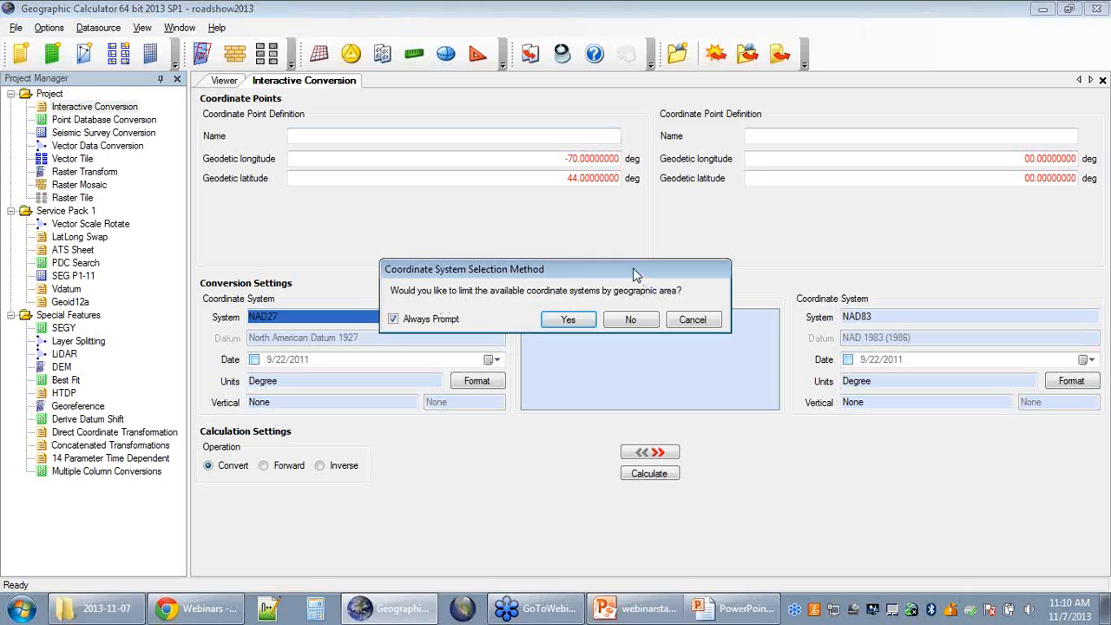
left_click(631, 320)
left_click_drag(689, 105, 739, 47)
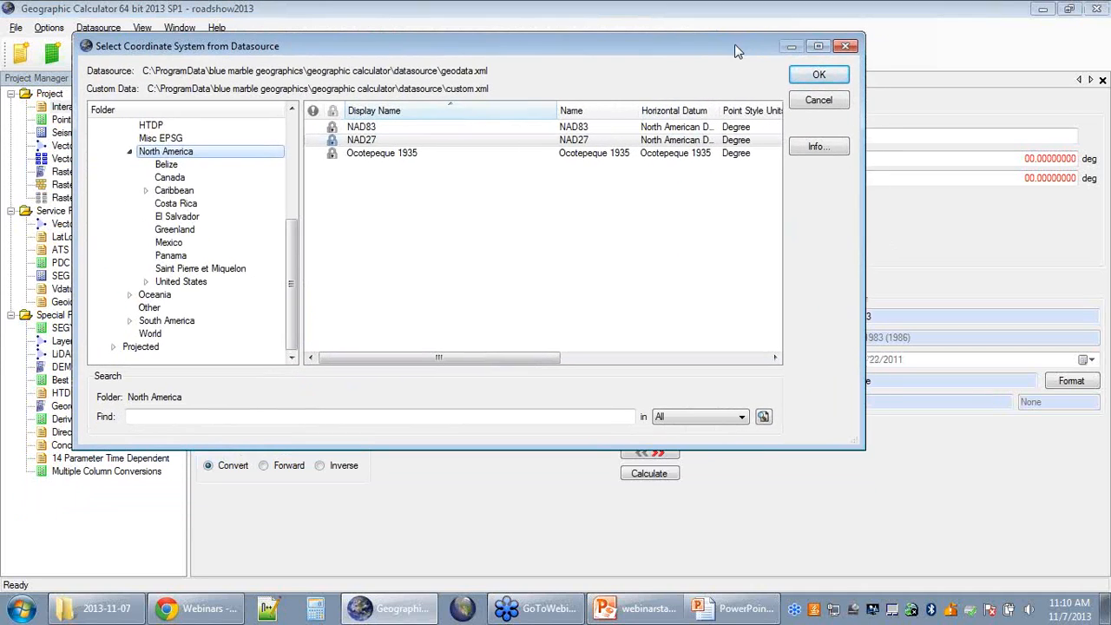
left_click_drag(864, 445, 887, 553)
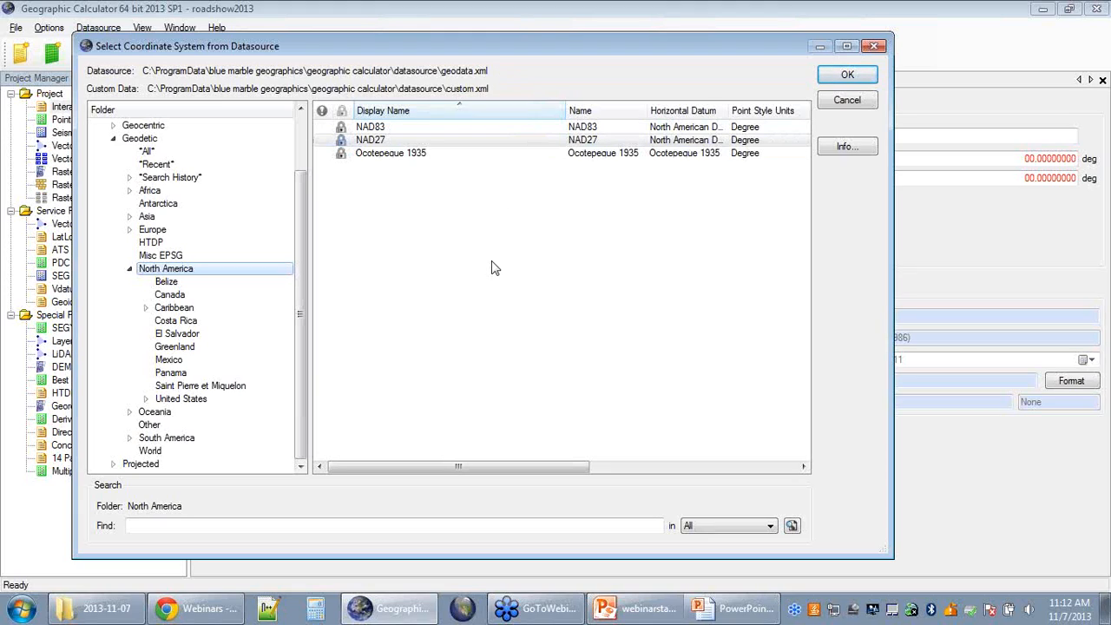
Step: Browse the Geodetic coordinate system folders, examining HTDP, North America, United States and Canada, and return to North America
scroll(306, 221, "up", 2)
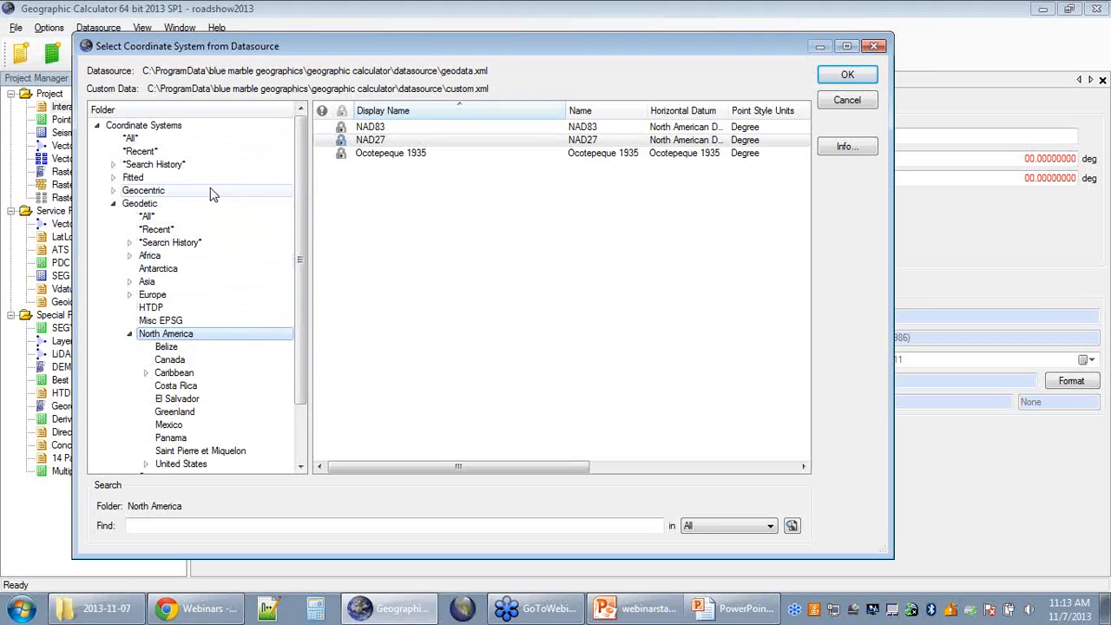
left_click(113, 203)
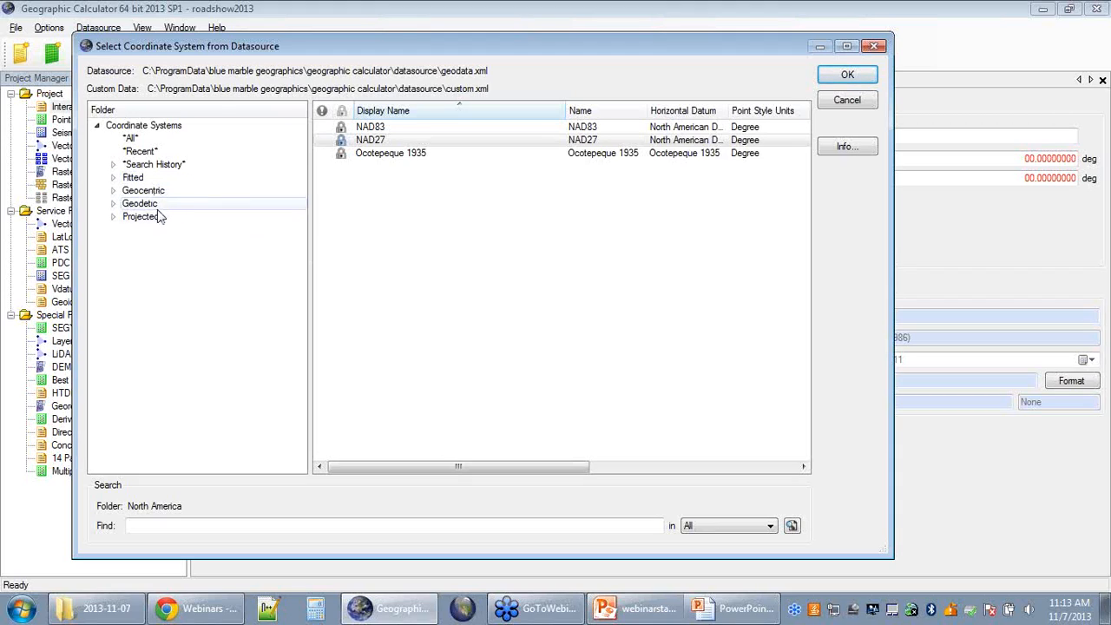
left_click(112, 203)
left_click_drag(303, 187, 299, 236)
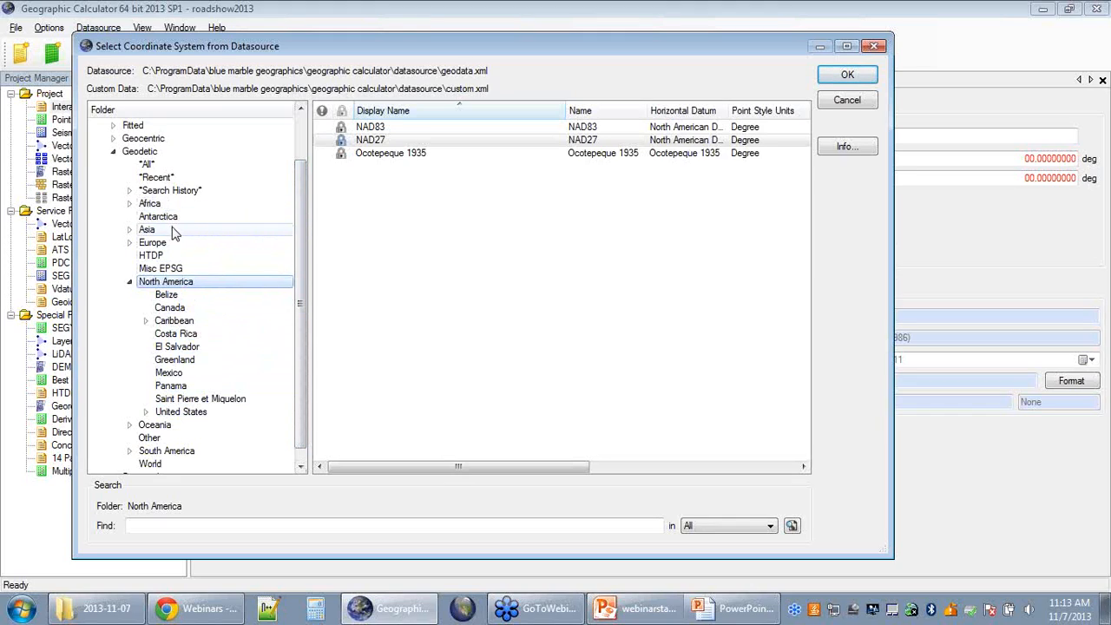
left_click(205, 262)
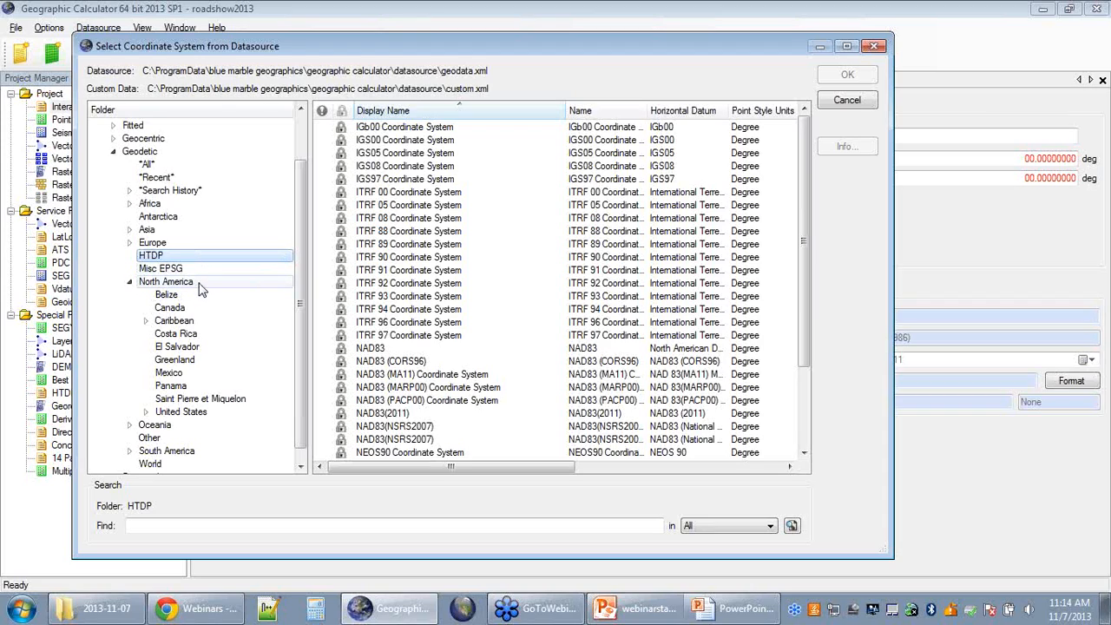
left_click(196, 282)
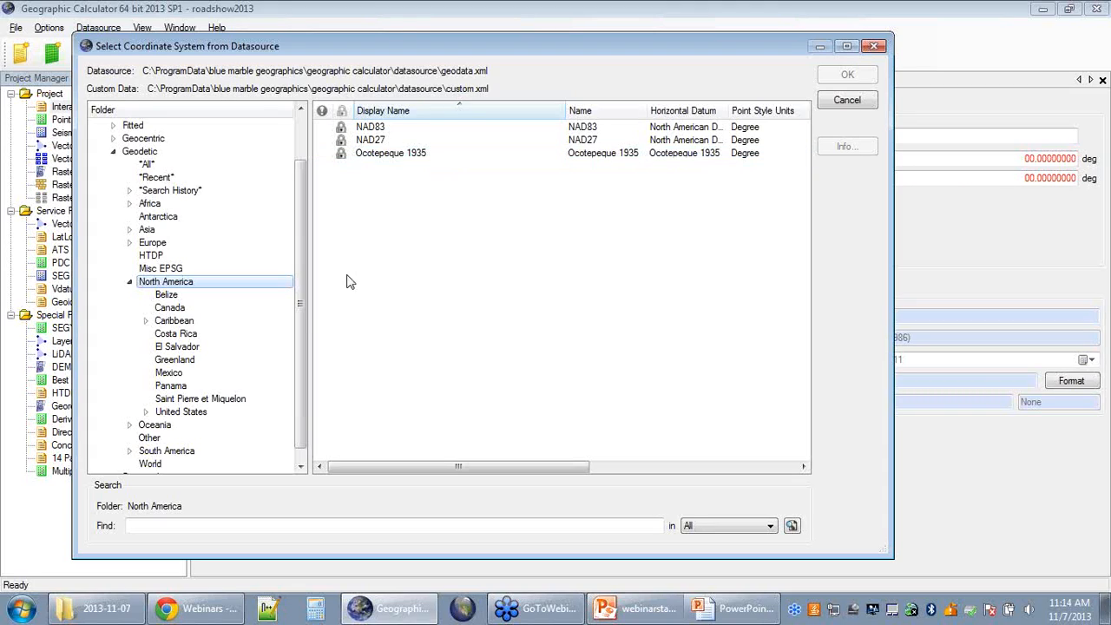
left_click(182, 412)
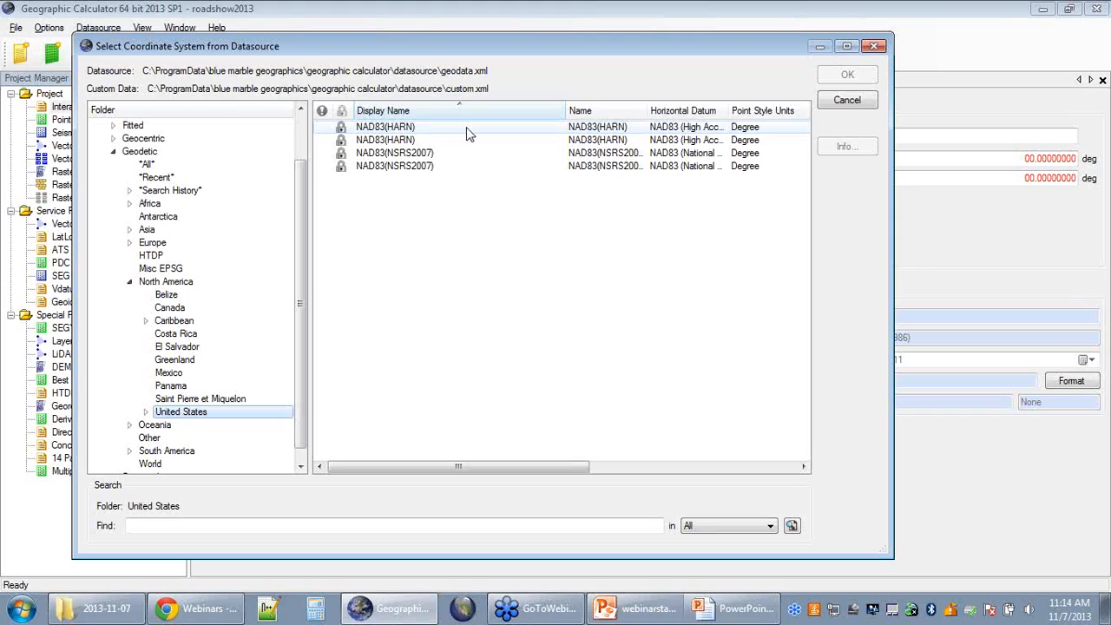
left_click(174, 309)
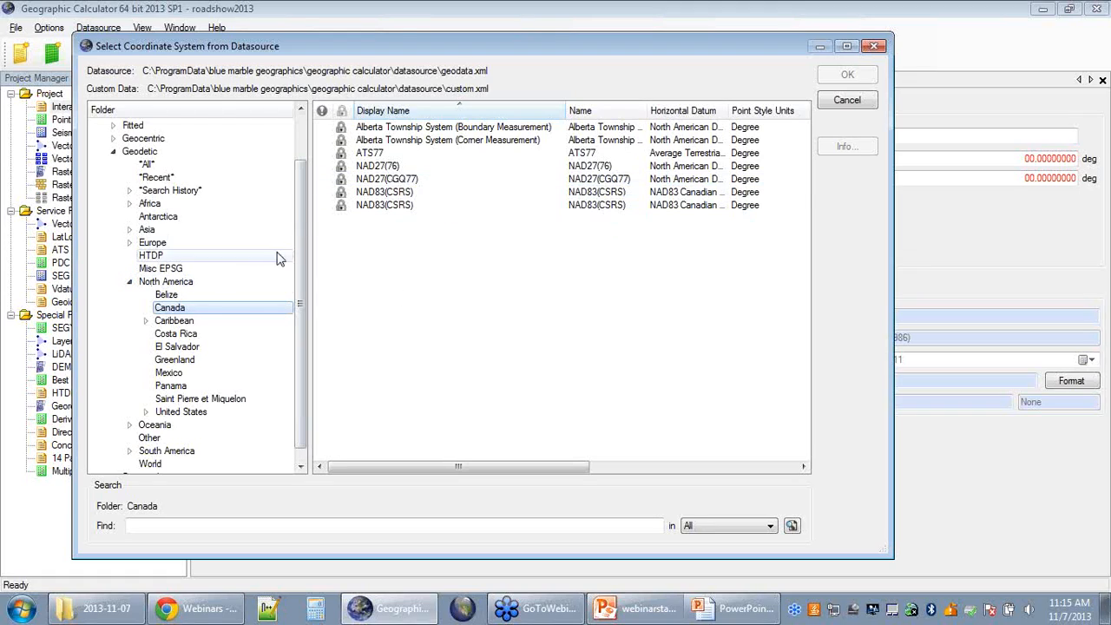
left_click(169, 281)
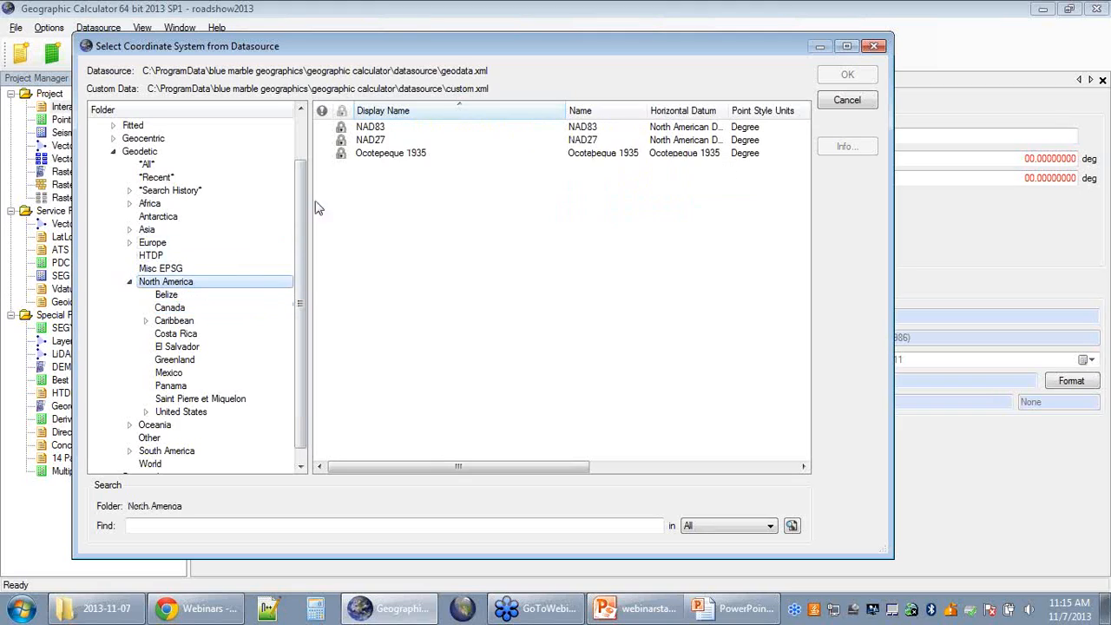
Step: Review the definition and identifier codes of NAD27 and choose it as the source coordinate system
left_click(383, 142)
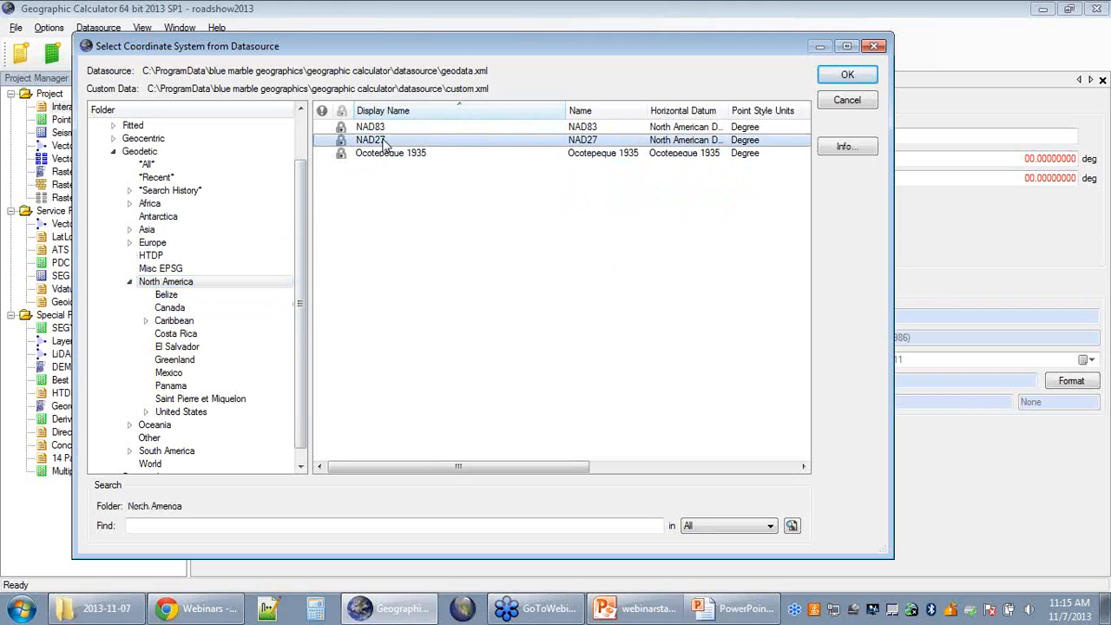
right_click(382, 142)
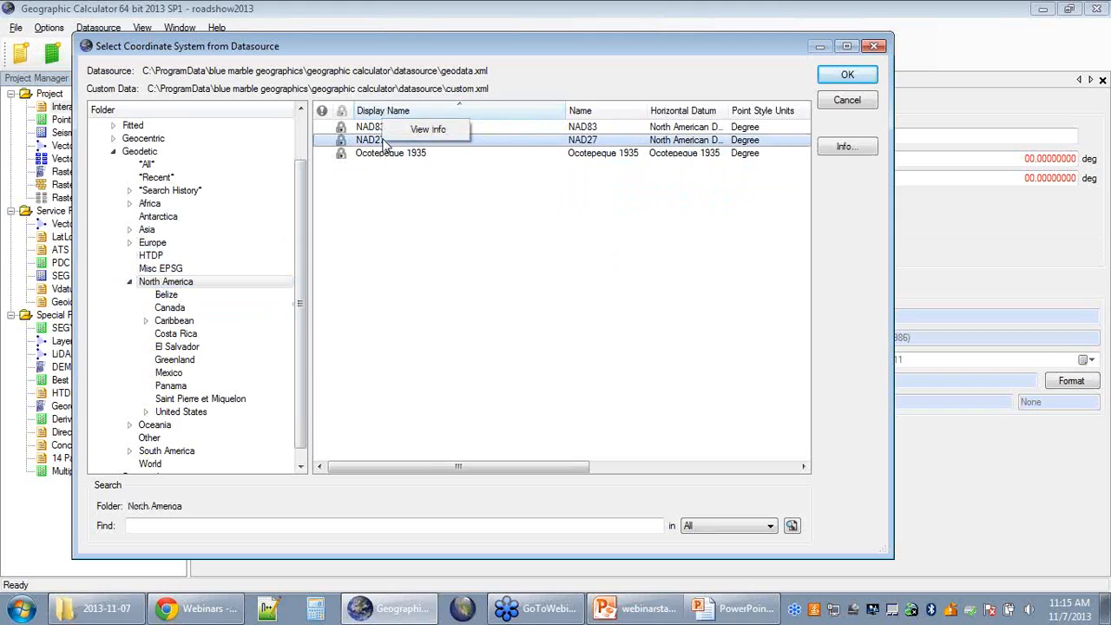
left_click(457, 130)
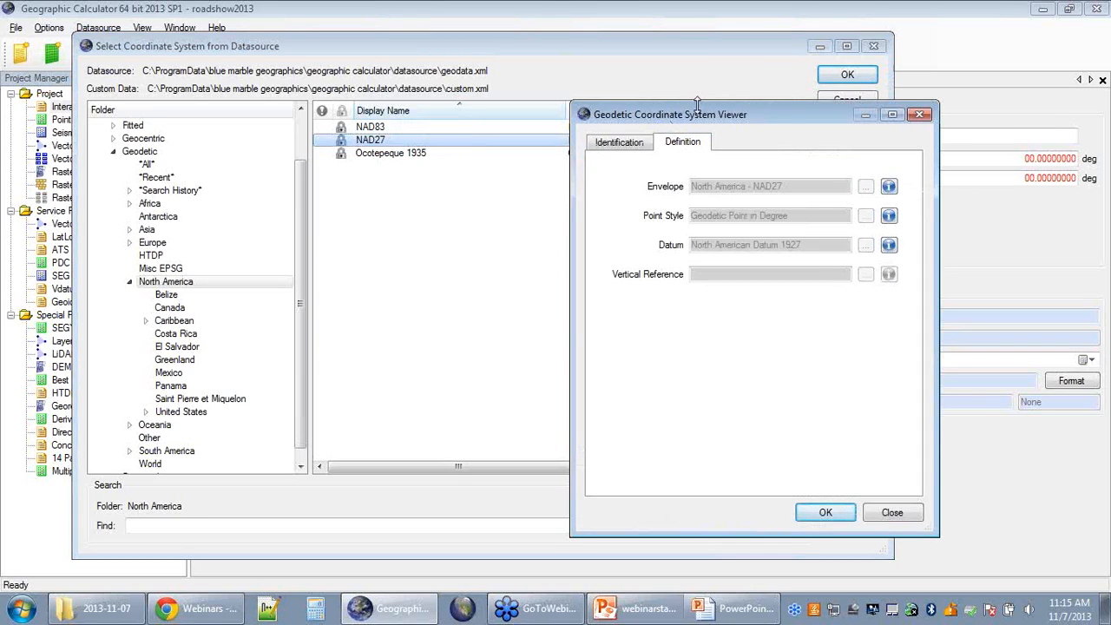
left_click_drag(738, 113, 482, 92)
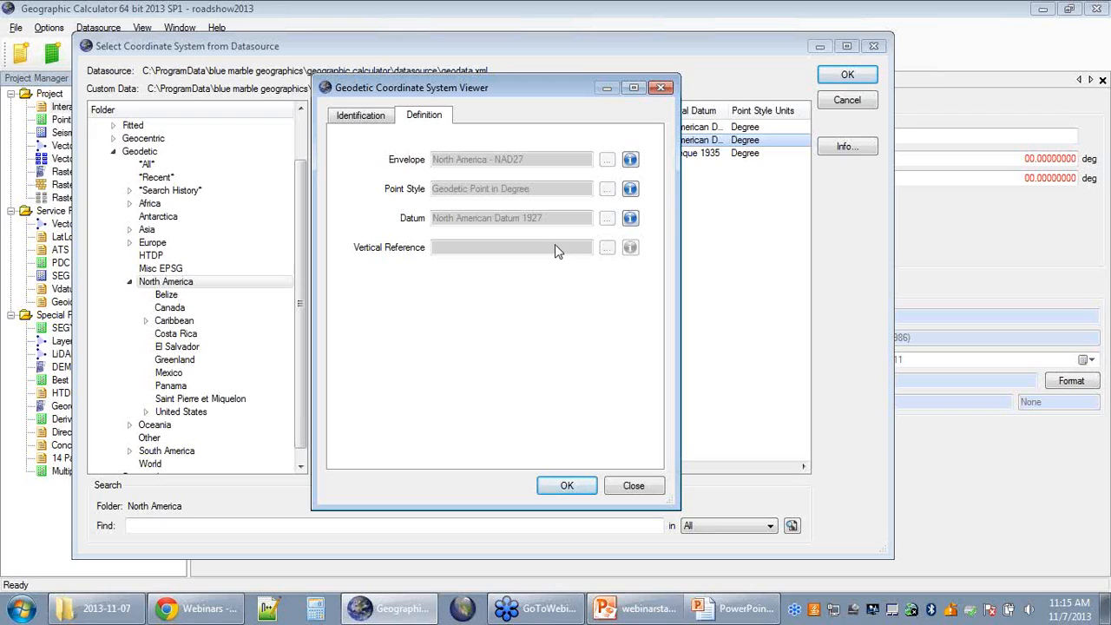
left_click(359, 117)
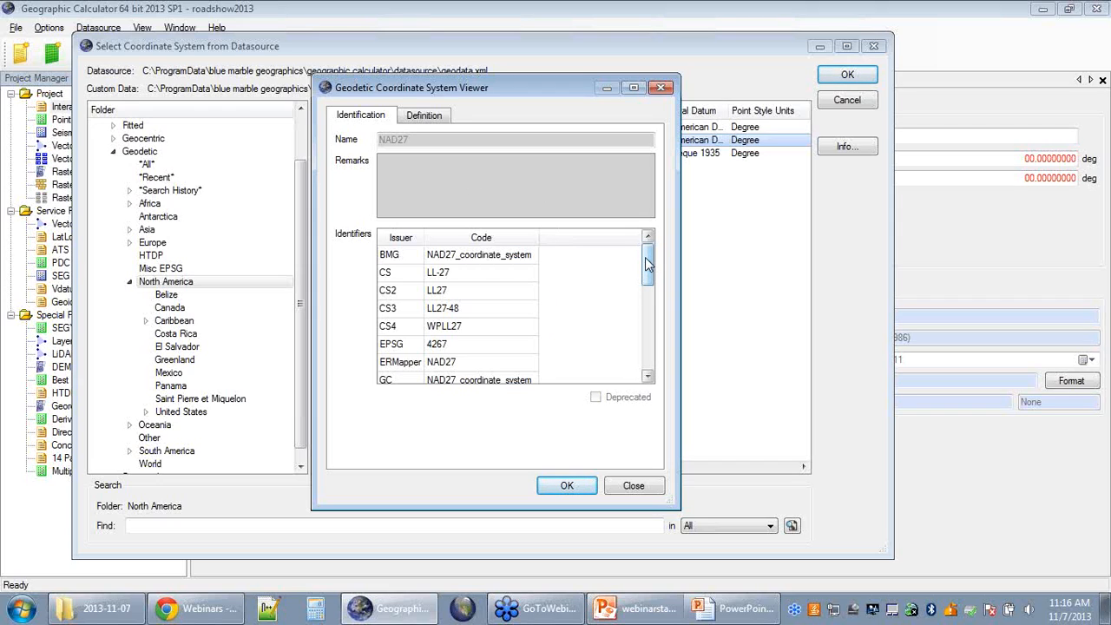
mouse_move(644, 257)
left_mouse_down()
mouse_move(642, 323)
mouse_move(632, 249)
left_mouse_up()
scroll(577, 300, "down", 3)
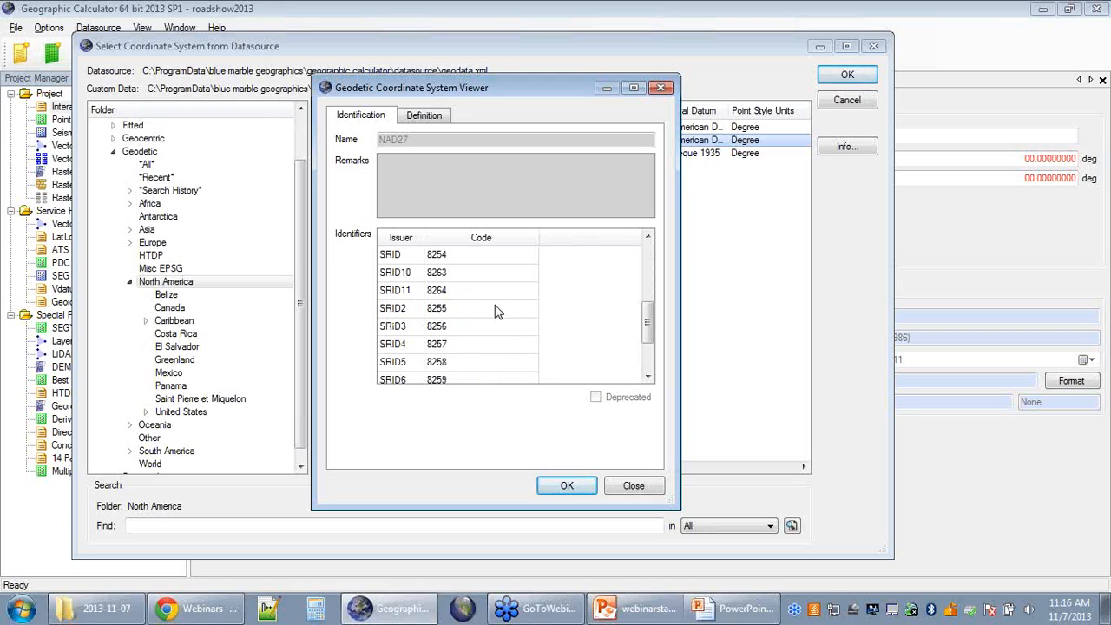
scroll(504, 308, "down", 3)
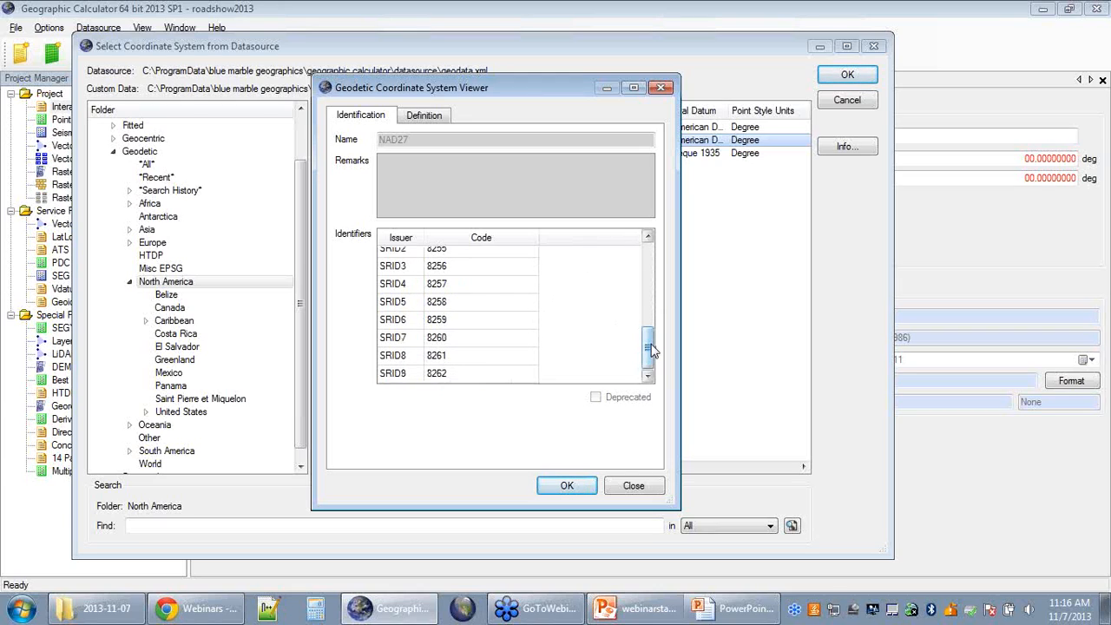
left_click_drag(651, 348, 657, 251)
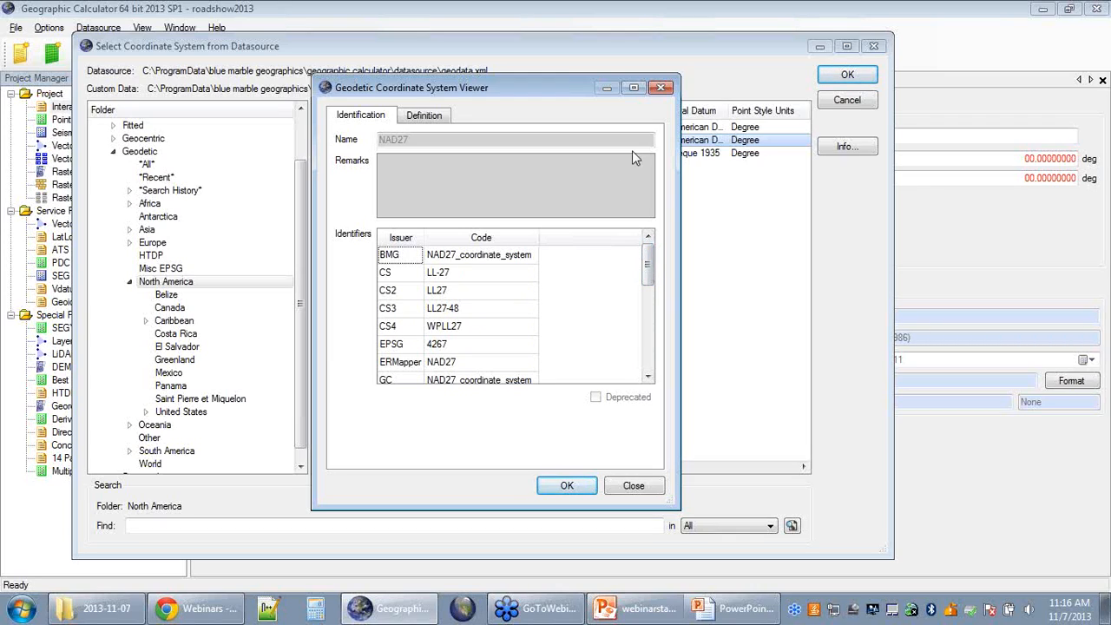
left_click(660, 89)
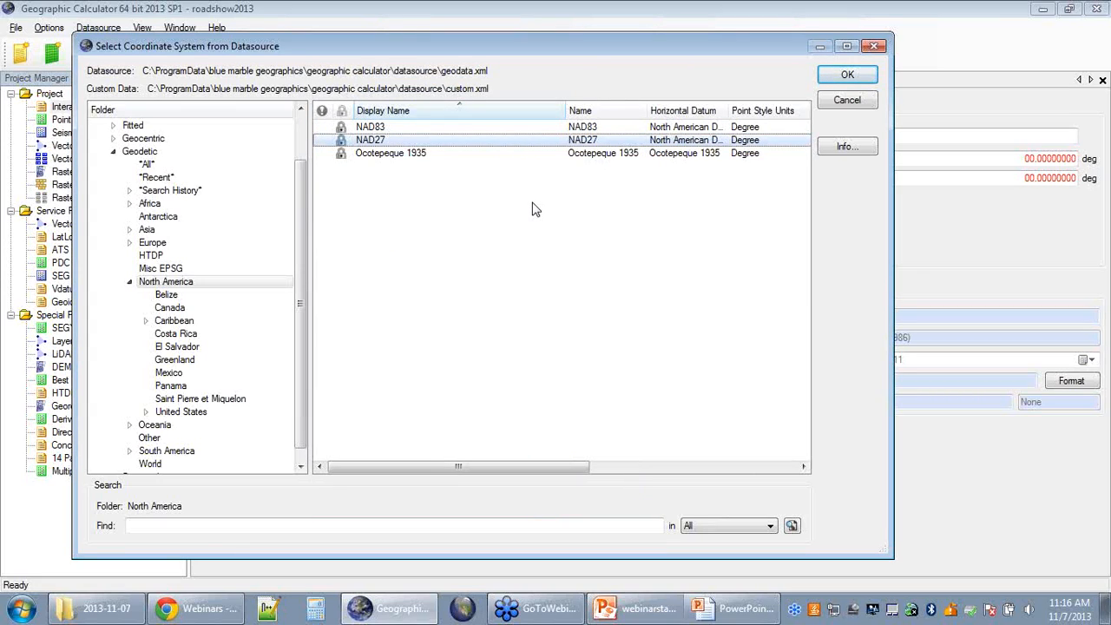
double_click(386, 140)
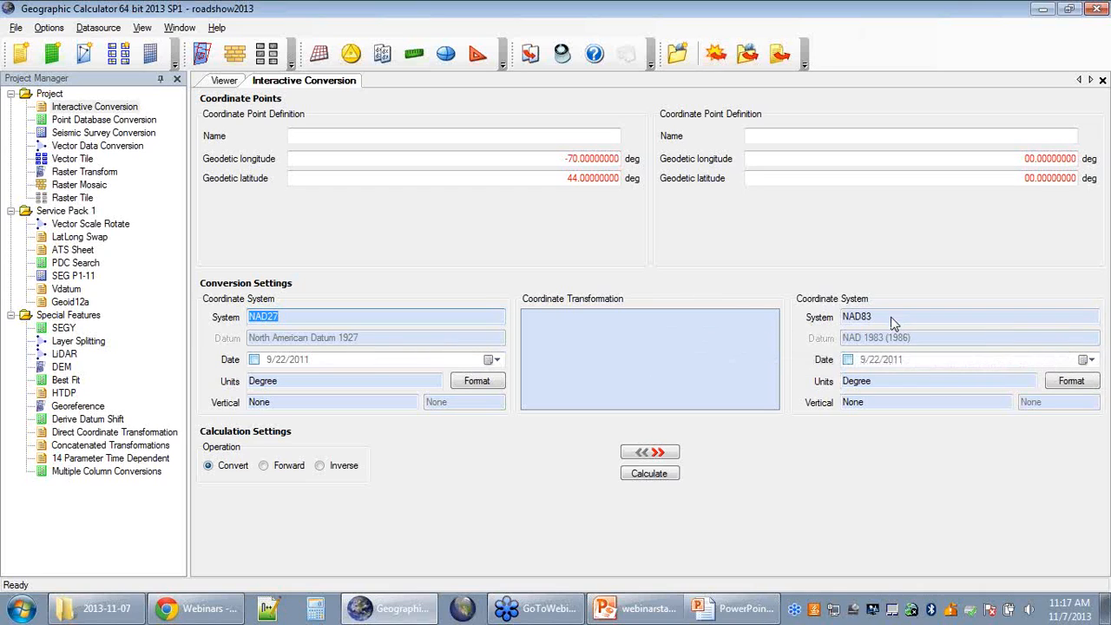
Step: Open the coordinate transformation selection and examine the definition and identification details of NAD27 to NAD83 (1)
left_click(626, 328)
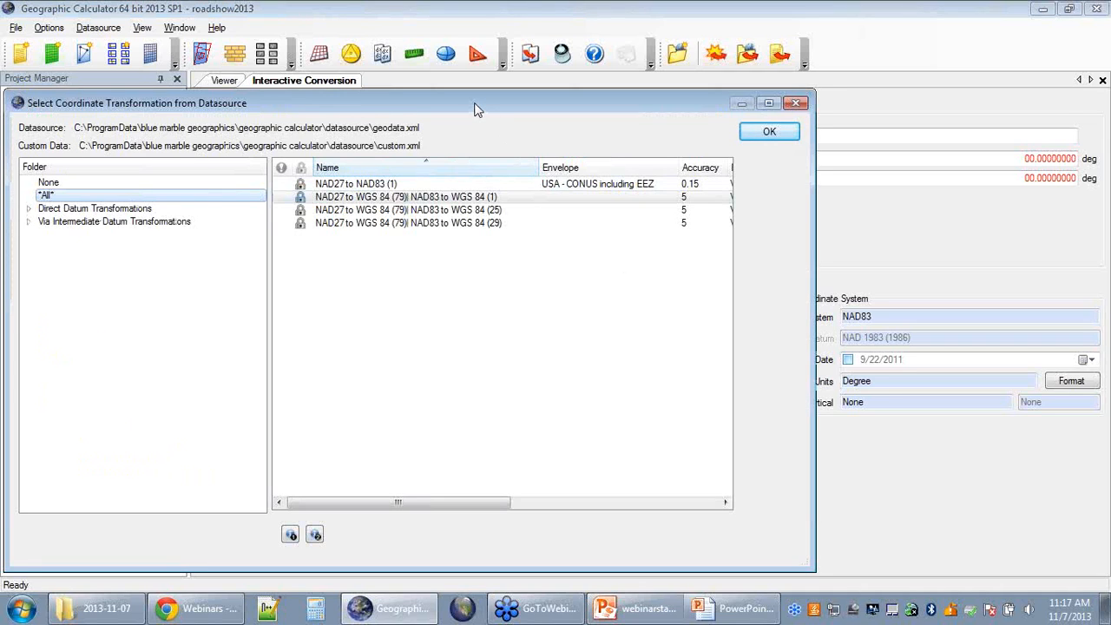
left_click_drag(474, 109, 545, 78)
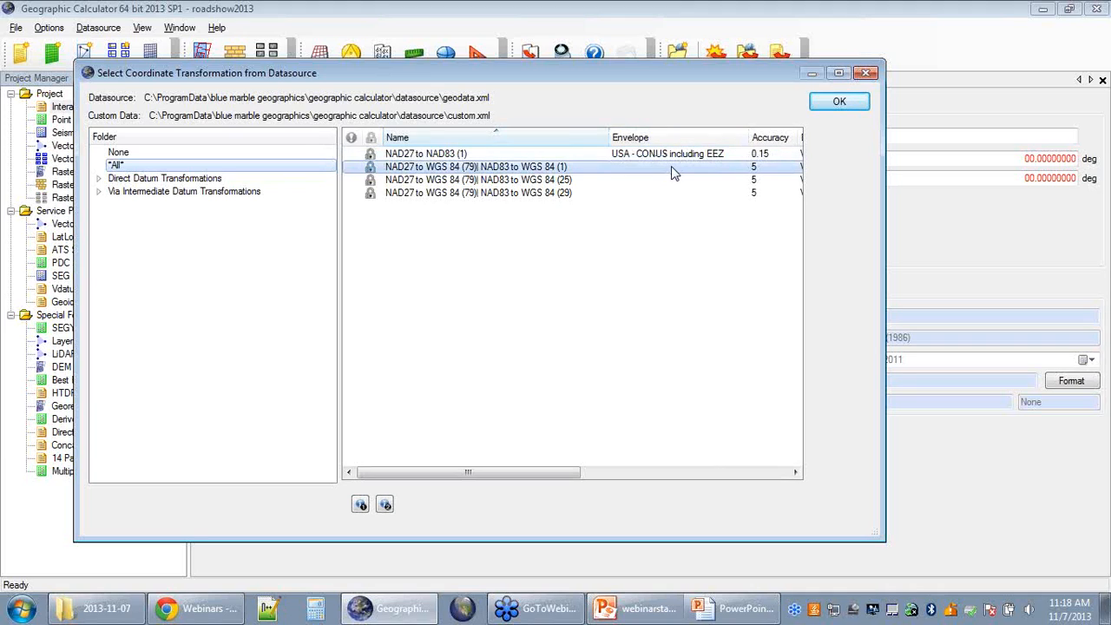
right_click(593, 158)
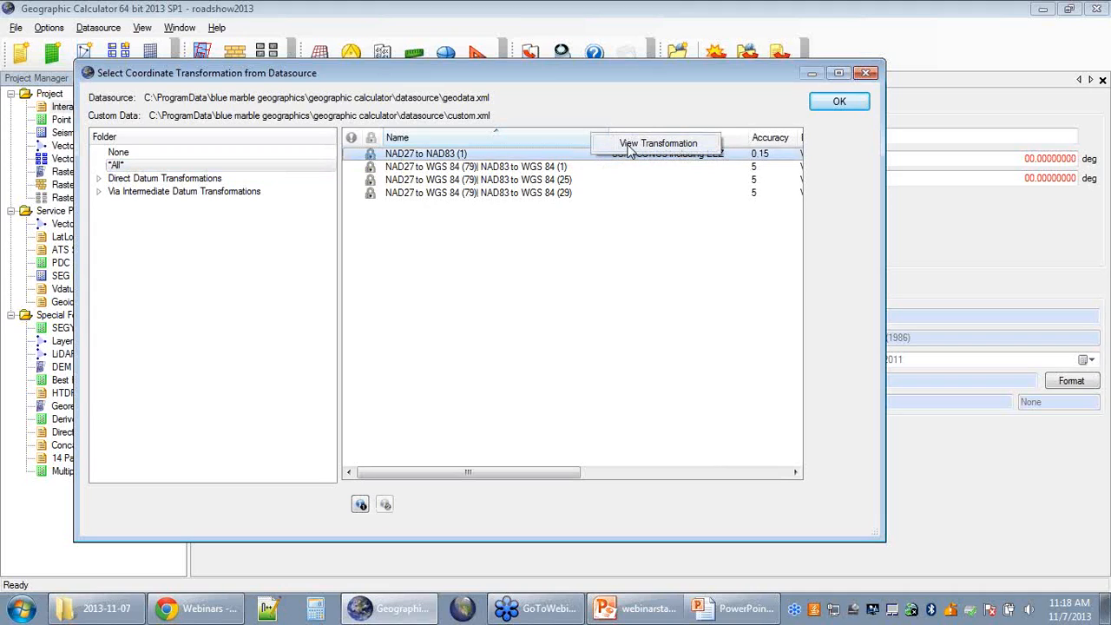
left_click(629, 146)
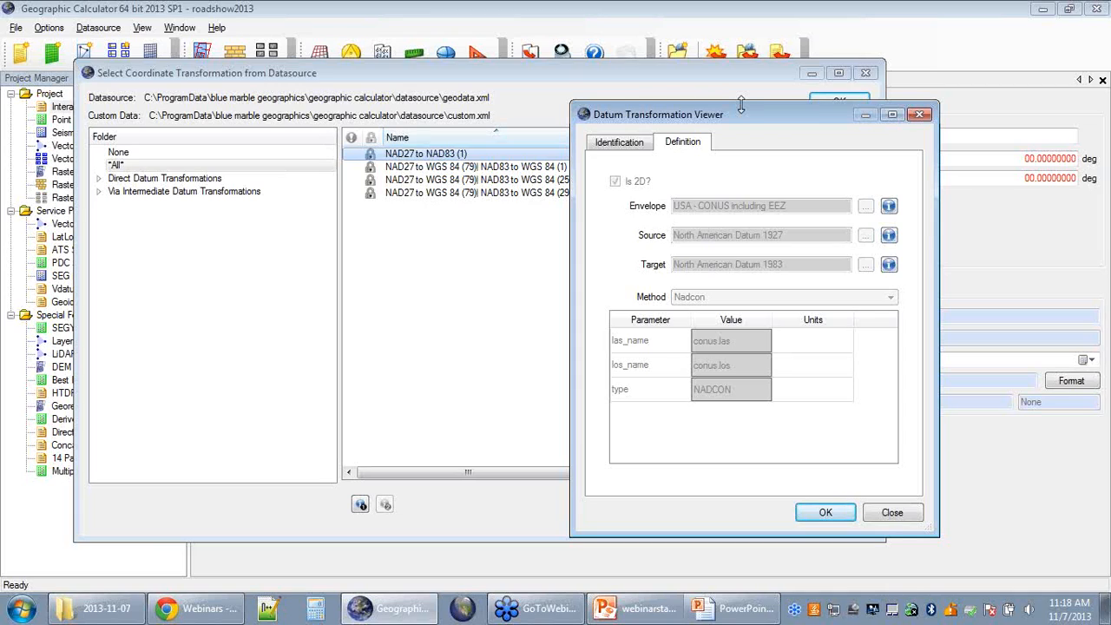
left_click(617, 144)
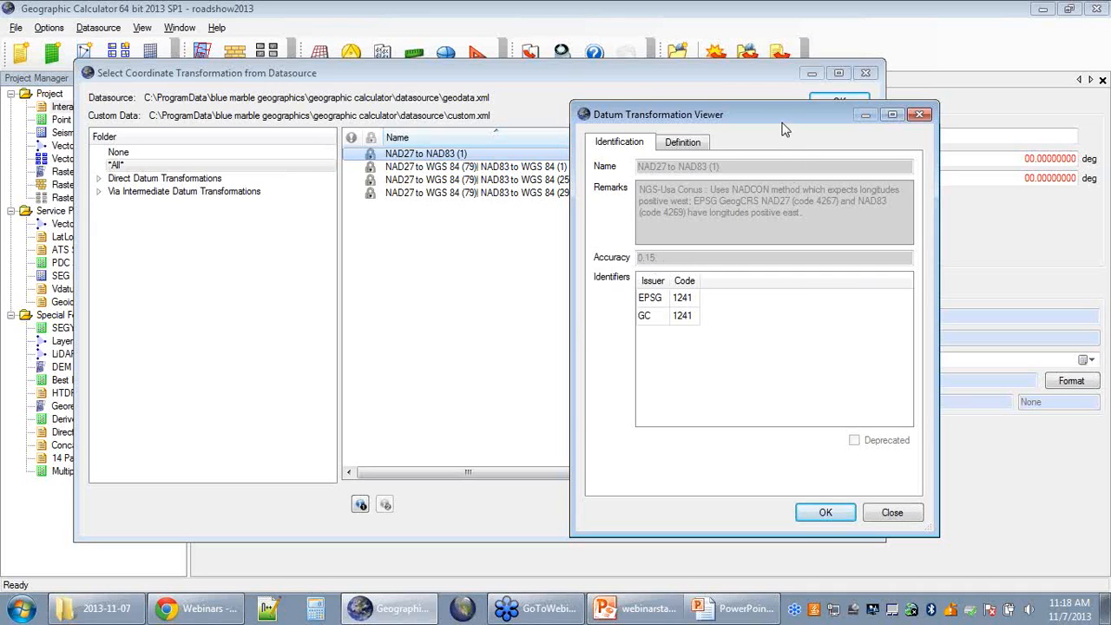
left_click(921, 117)
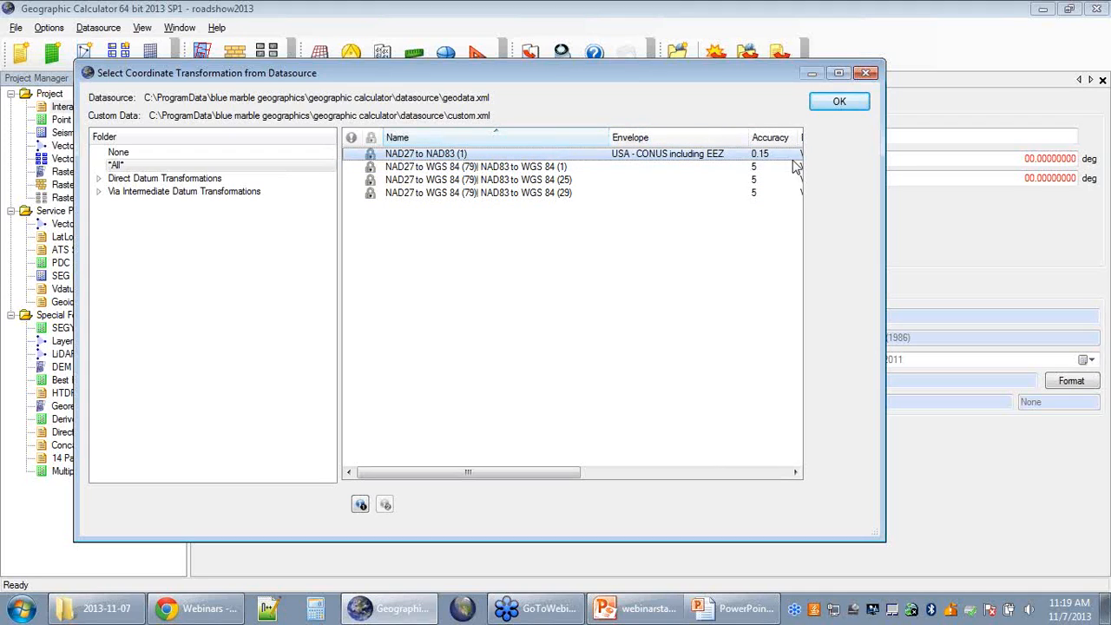
Step: Apply the NAD27 to NAD83 (1) transformation and calculate the point conversion
double_click(514, 155)
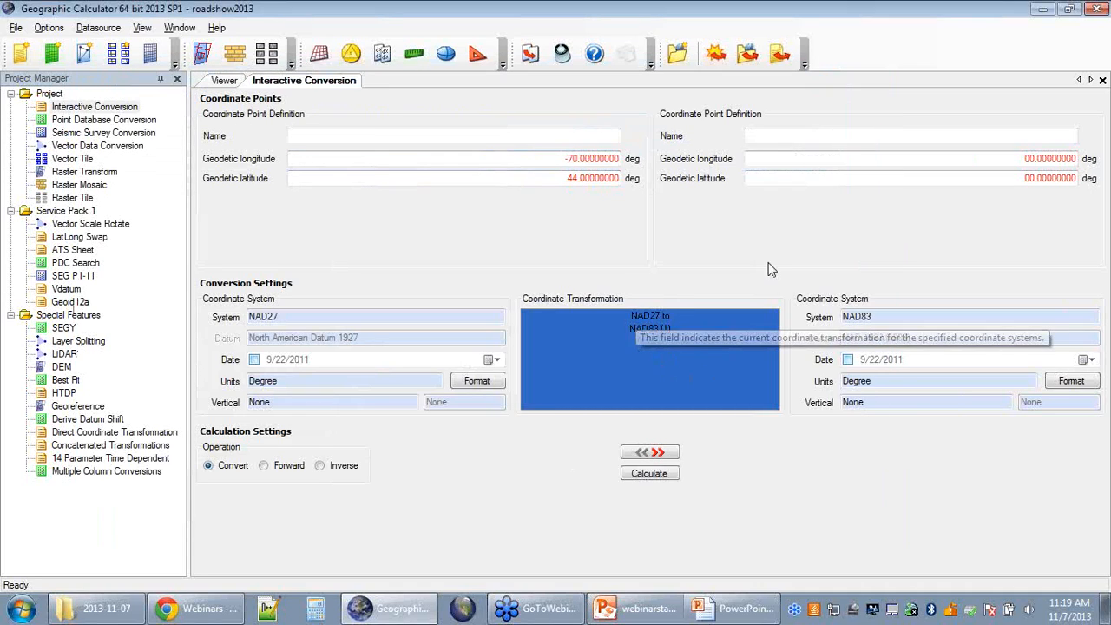
left_click(668, 480)
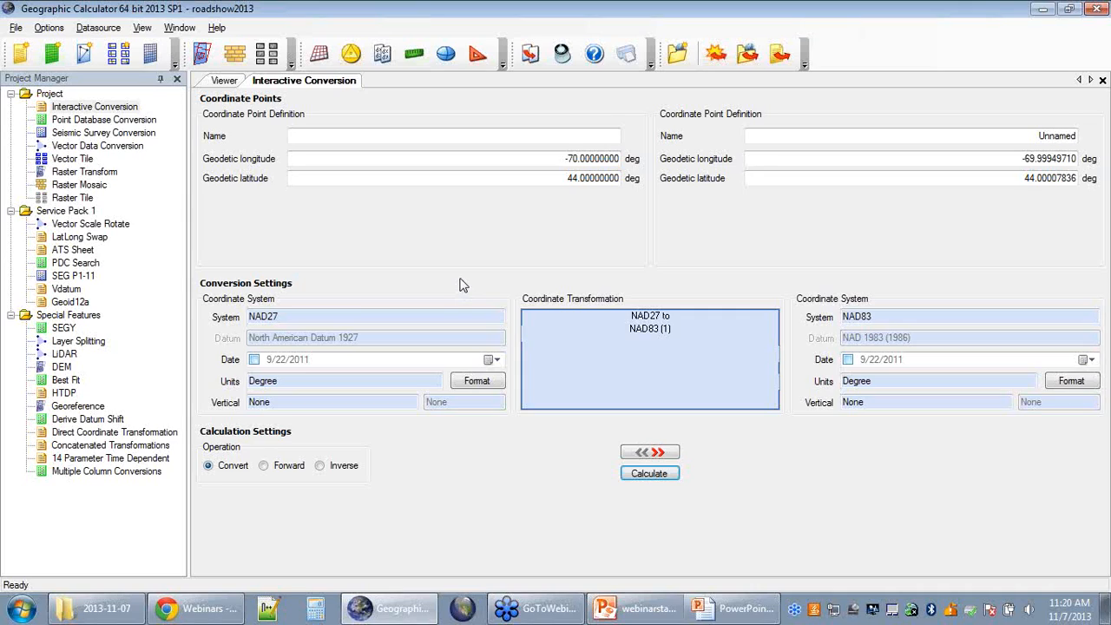
Step: Open the administrative settings, review the lockdown and locking options, and return to the filtering settings
left_click(49, 28)
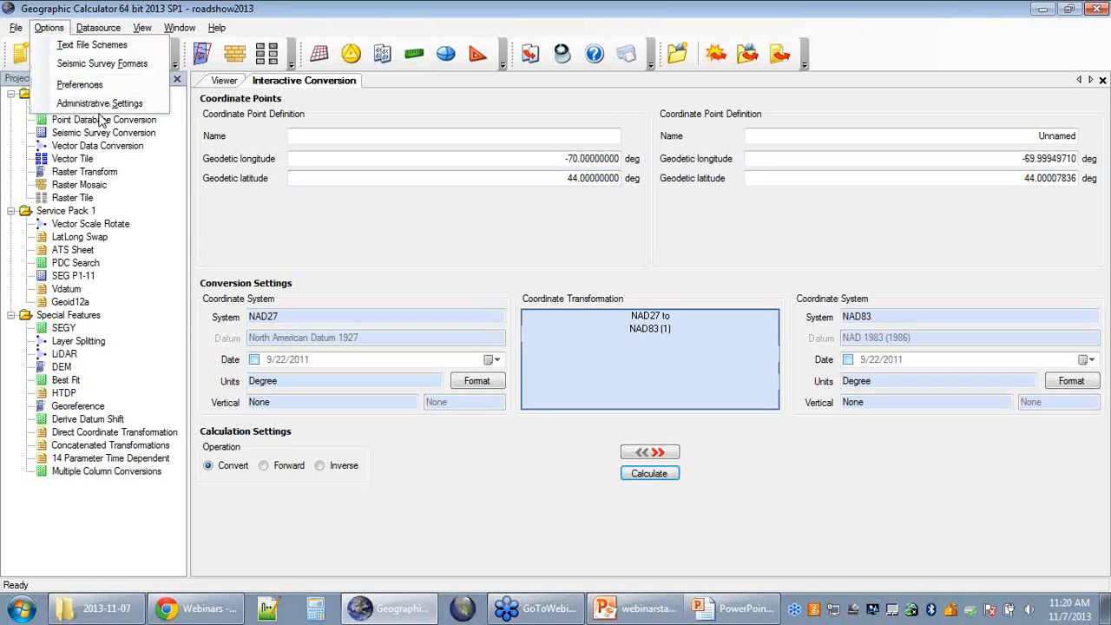
left_click(154, 104)
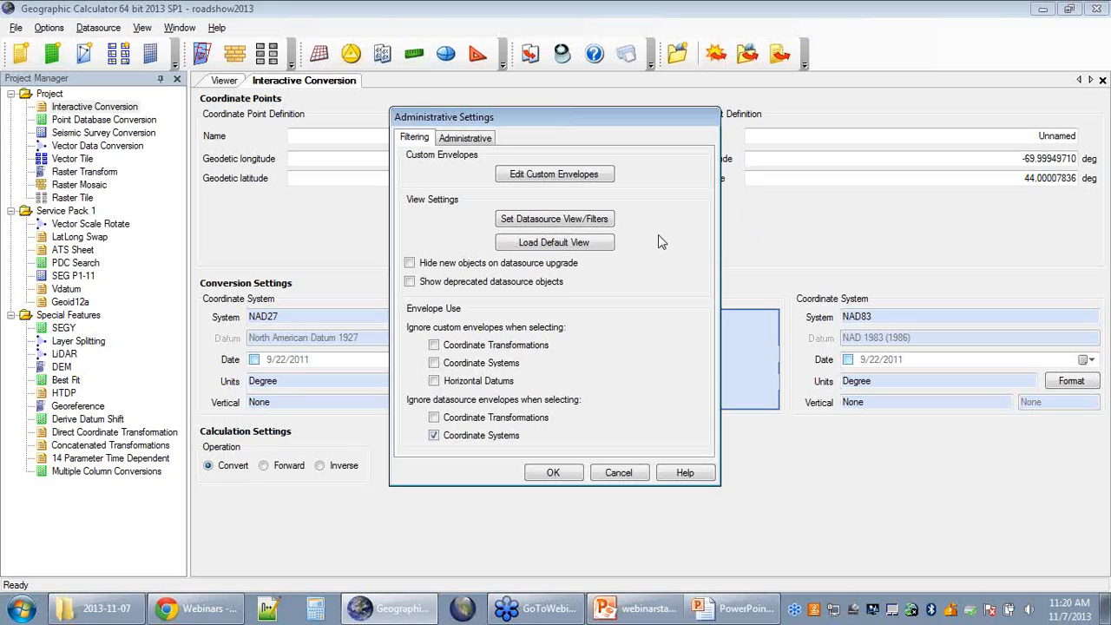
left_click(466, 140)
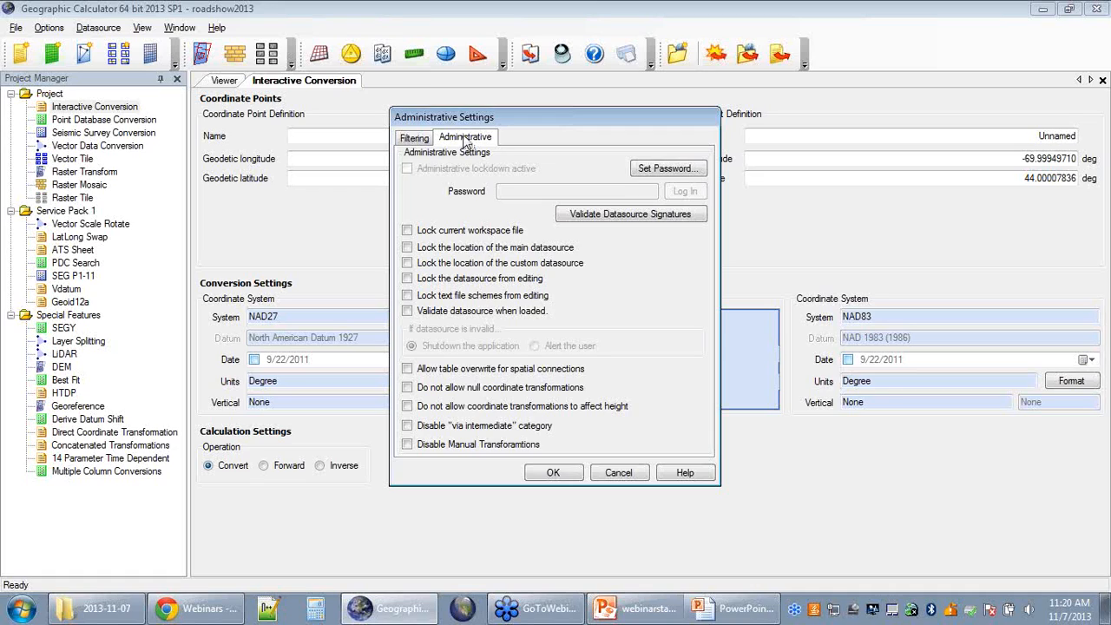
left_click(414, 139)
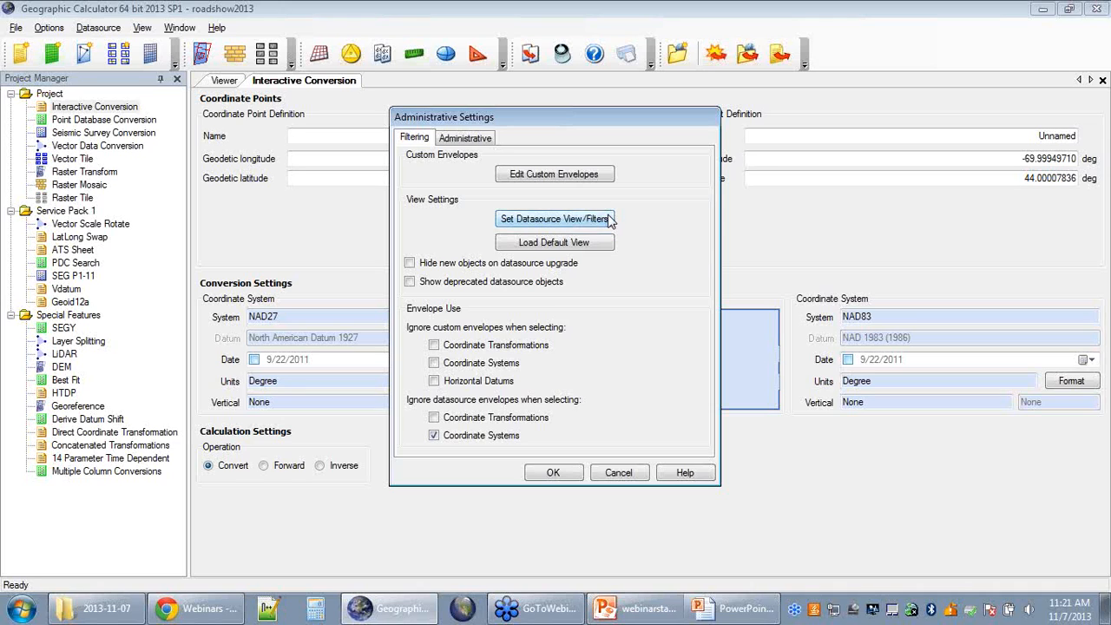
Step: Filter the datasource's Angular Units to show only Degree (EPSG 9102), Grad and Radian
left_click(609, 219)
left_click_drag(563, 45, 612, 48)
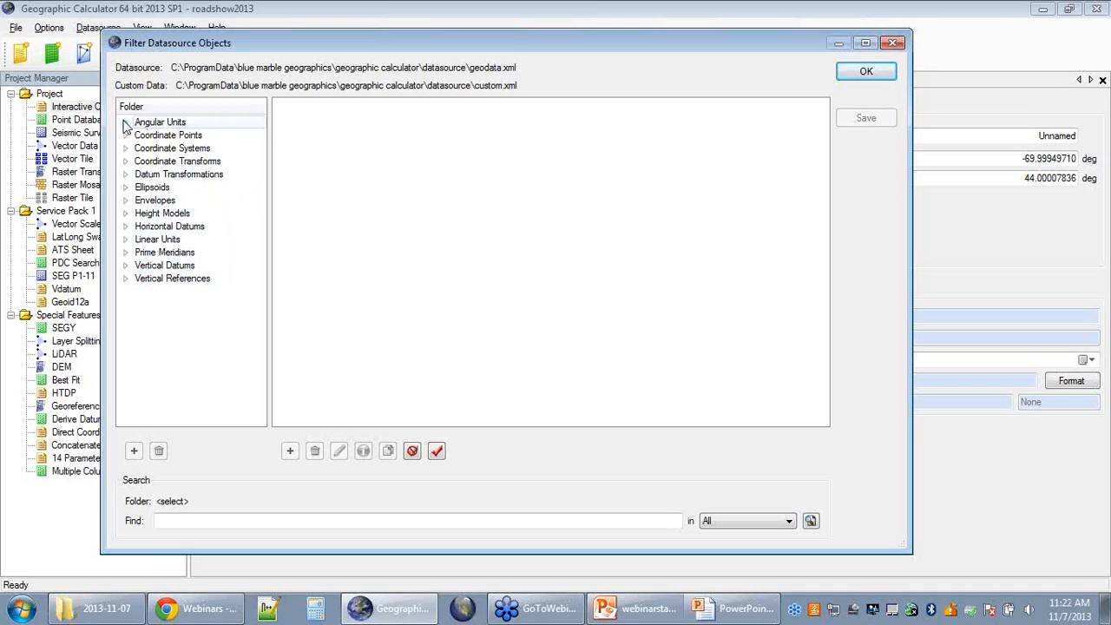
left_click(126, 124)
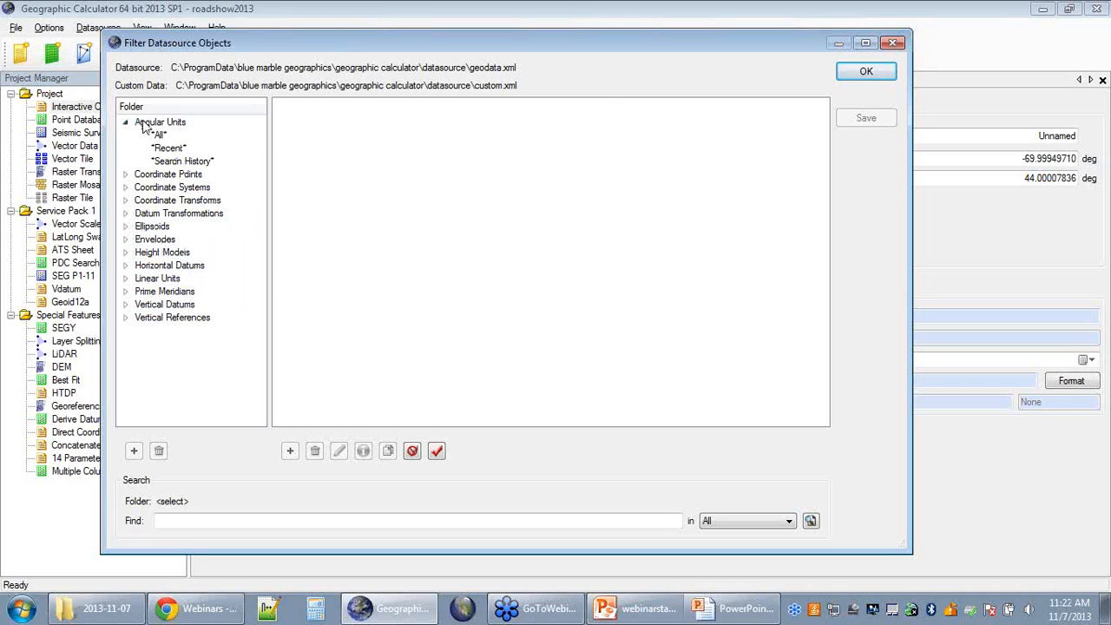
left_click(144, 123)
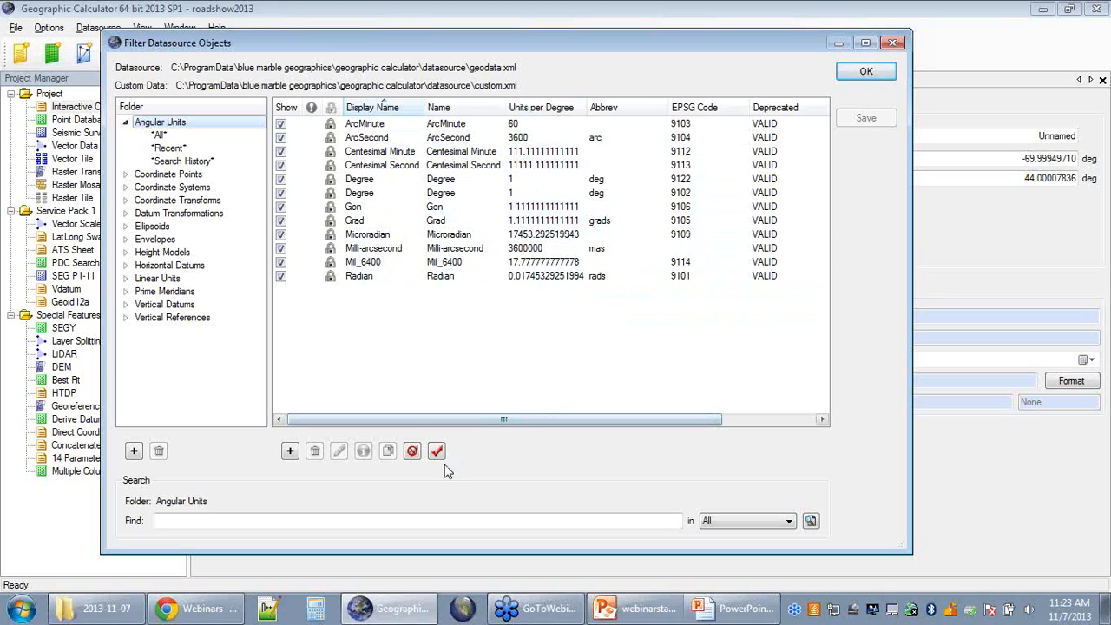
left_click(412, 452)
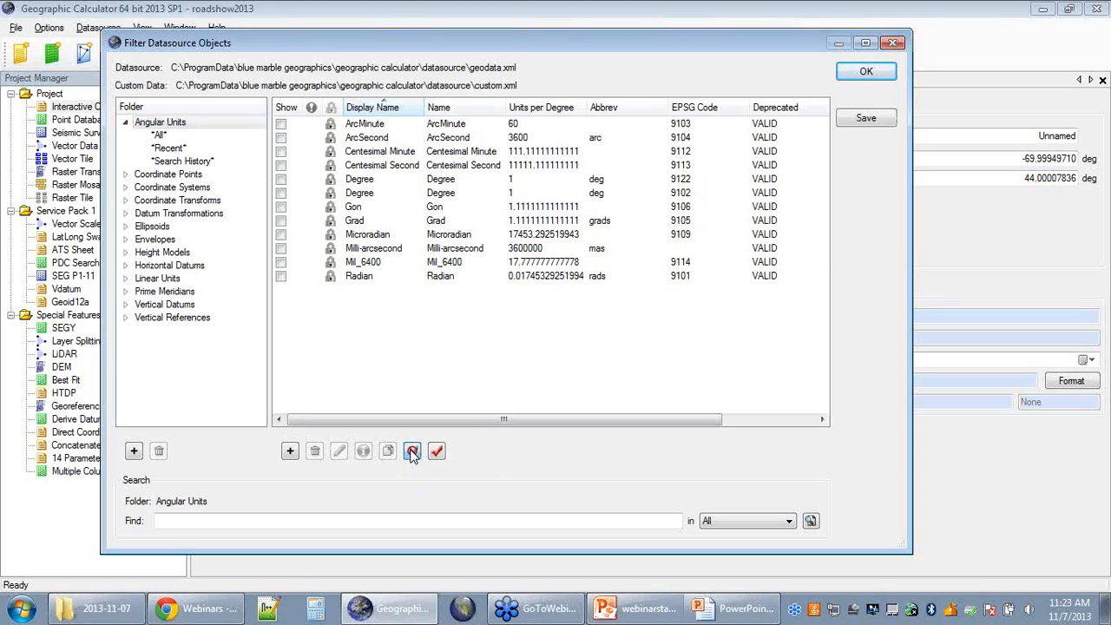
left_click(280, 193)
left_click(280, 221)
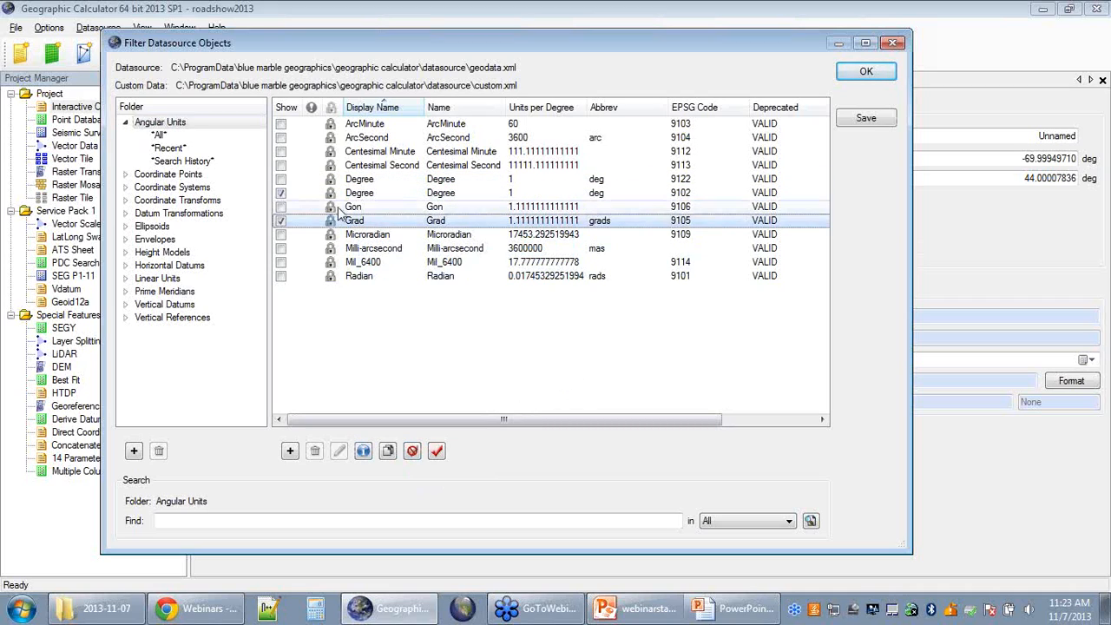
left_click(281, 276)
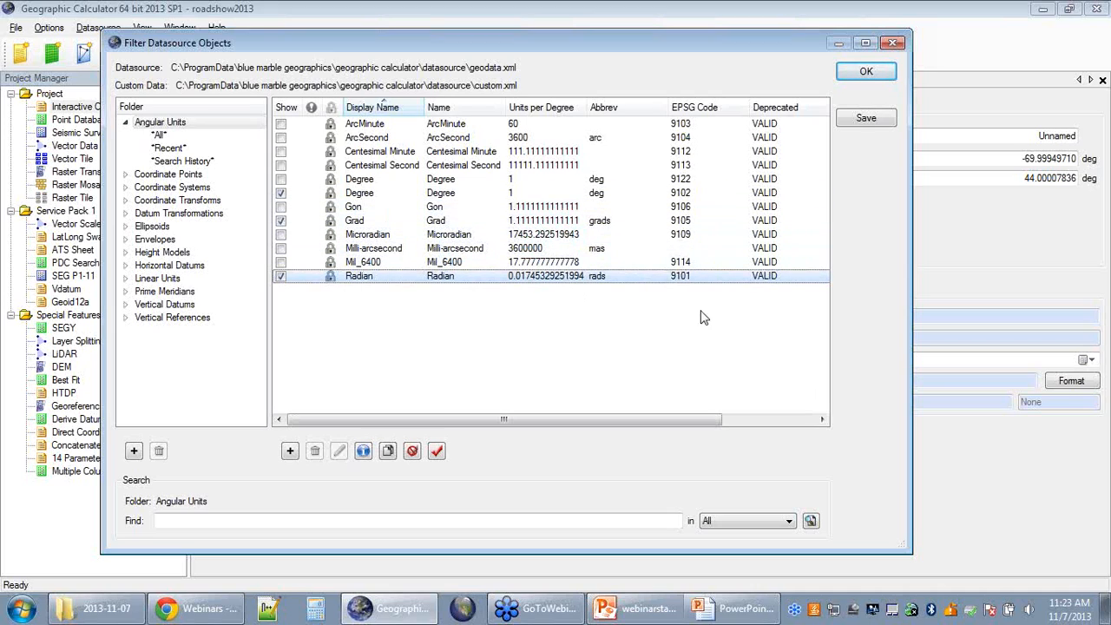
Step: Save the angular unit filter to the workspace's view.xvw and accept the administrative settings
left_click(873, 122)
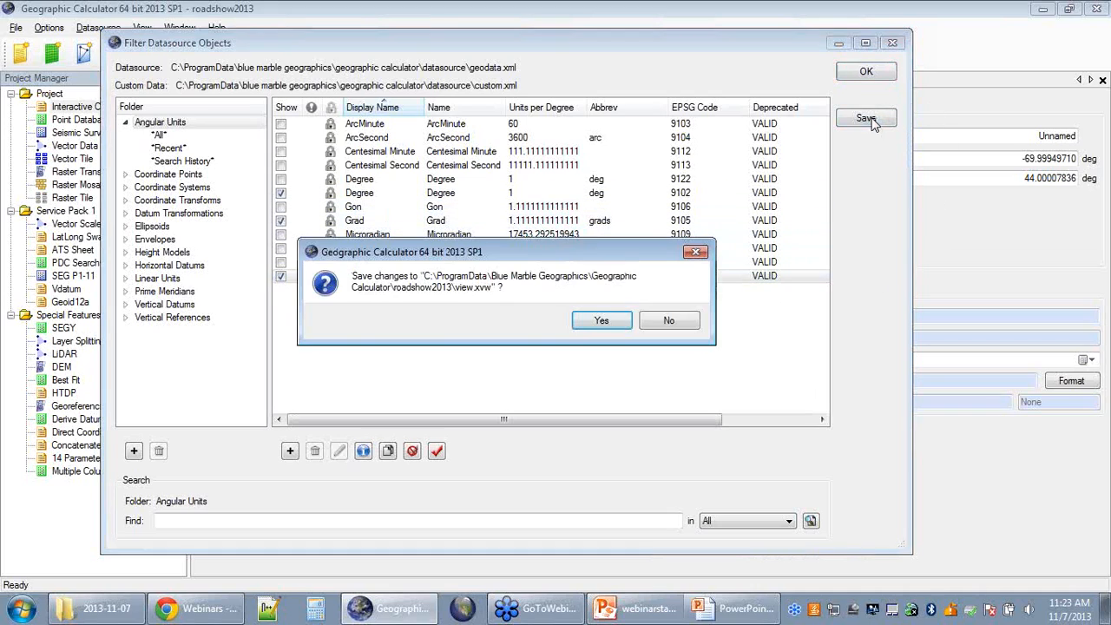
left_click(588, 319)
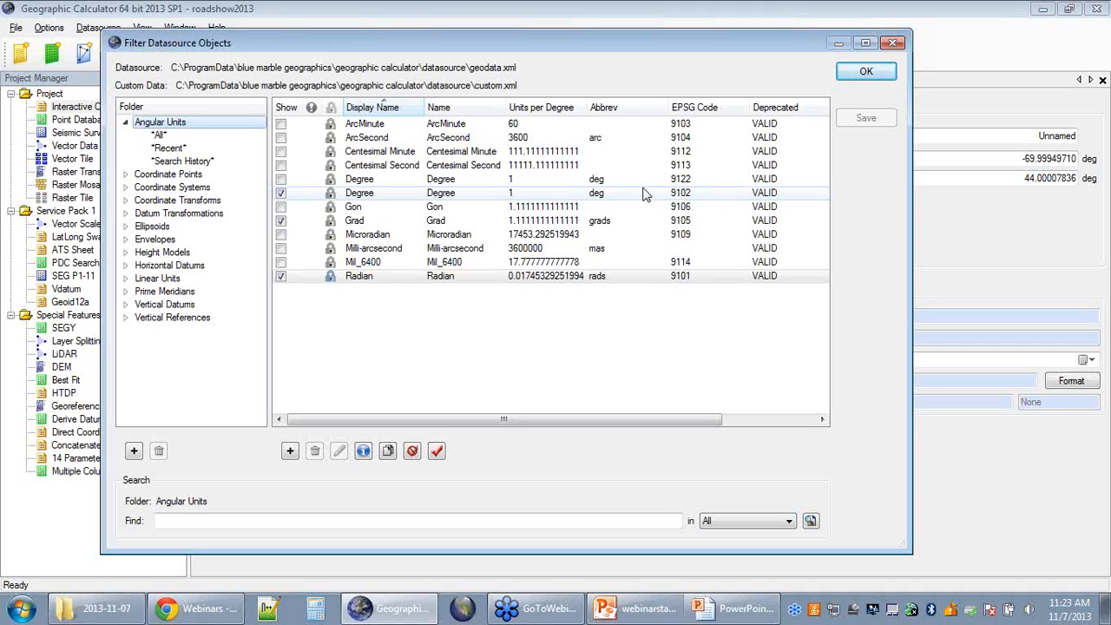
left_click(871, 74)
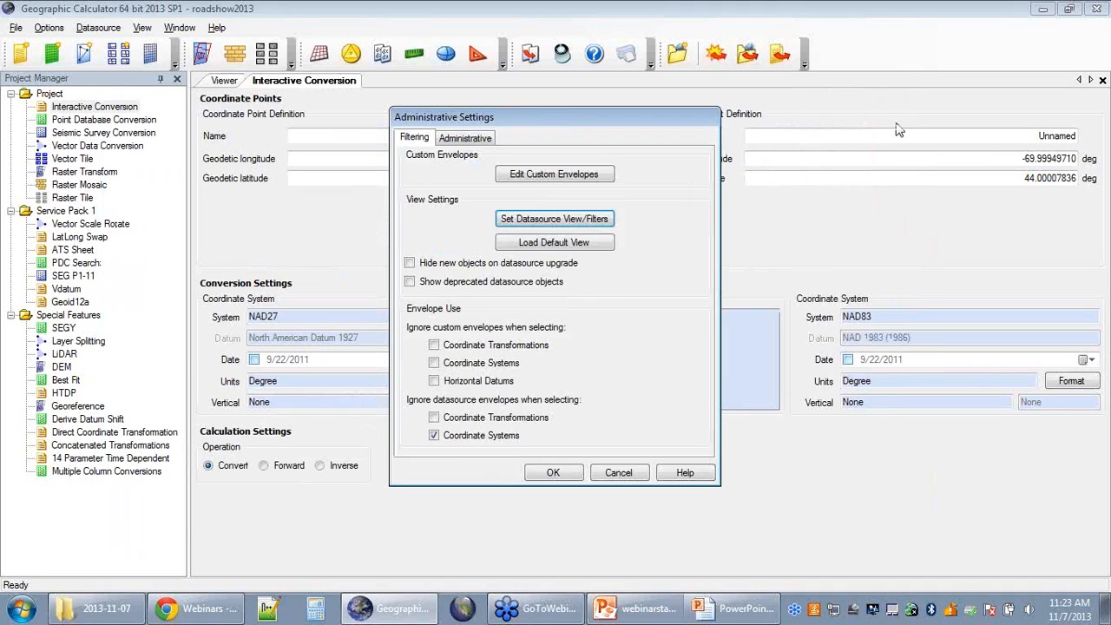
left_click(562, 474)
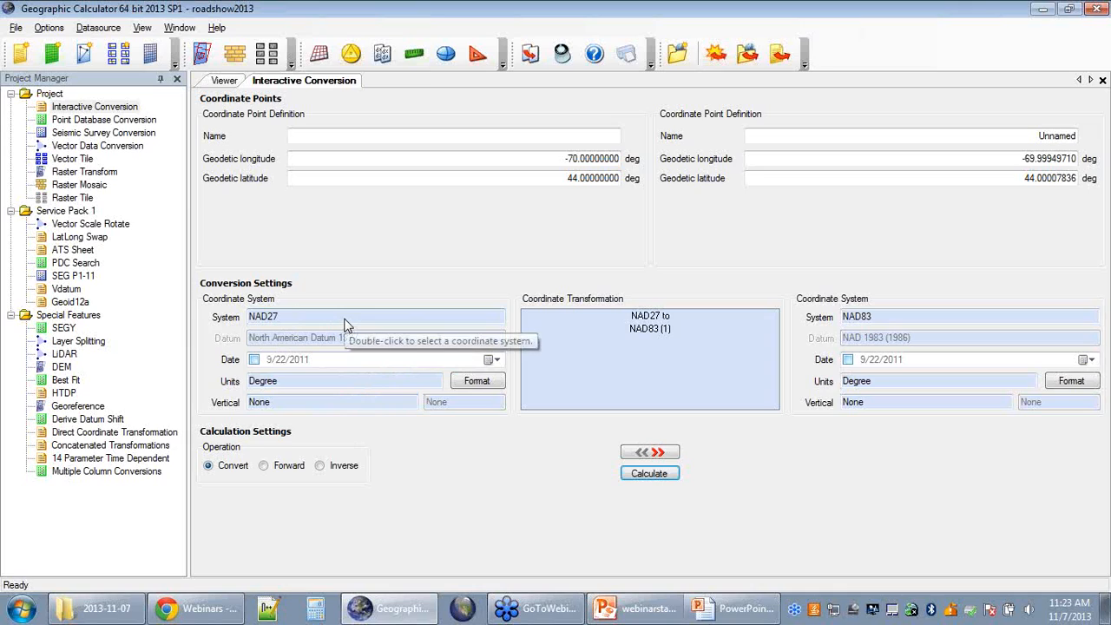
Step: Check the filtered angular units offered for the source coordinate system, leaving the selection unchanged
double_click(343, 386)
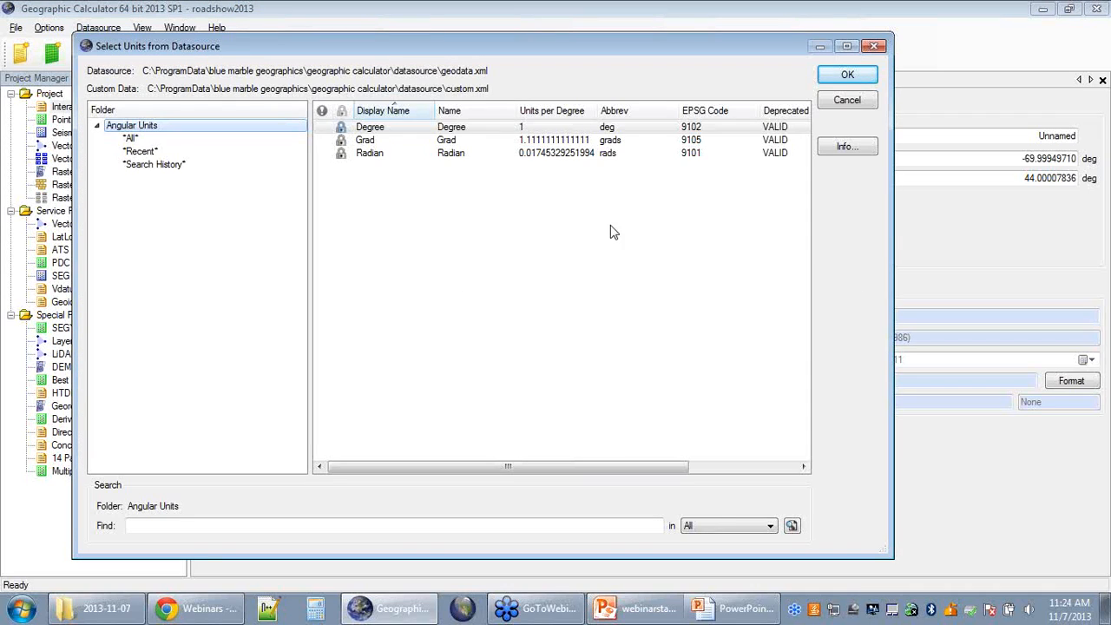
left_click(377, 131)
left_click(826, 101)
Step: Reopen the datasource view filters and hide the Africa folder under the Geodetic coordinate systems
left_click(49, 28)
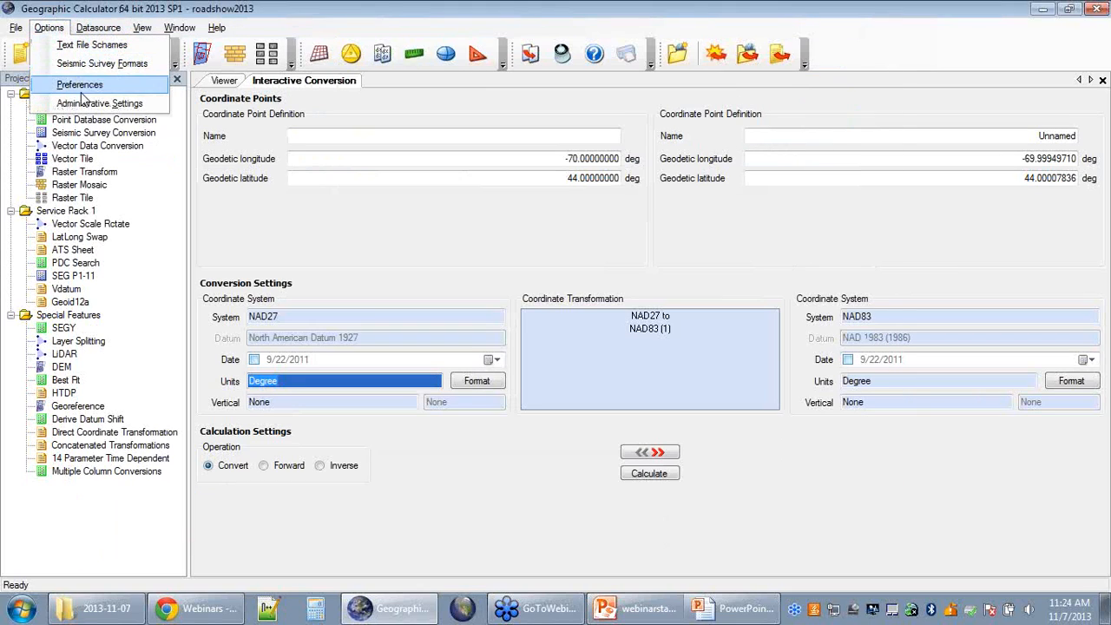
left_click(82, 104)
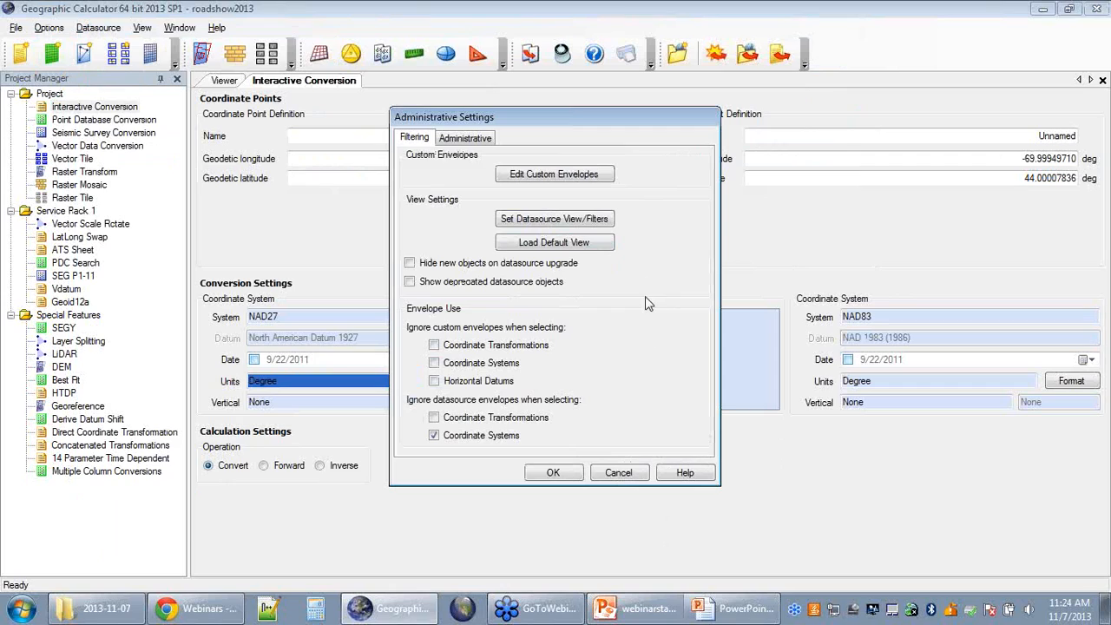
left_click(583, 223)
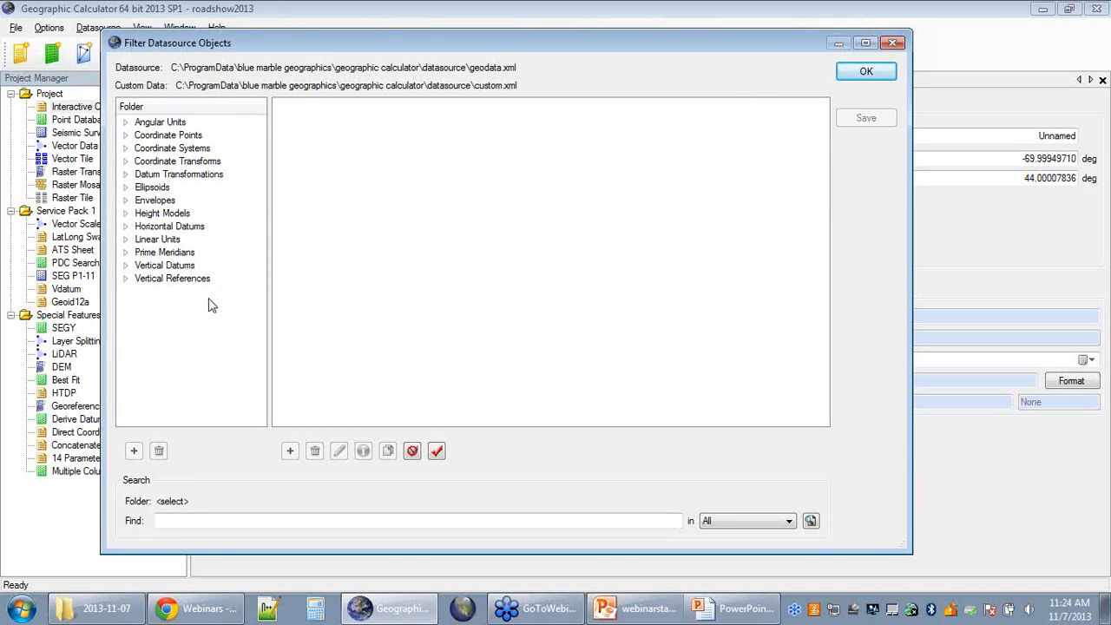
left_click(126, 151)
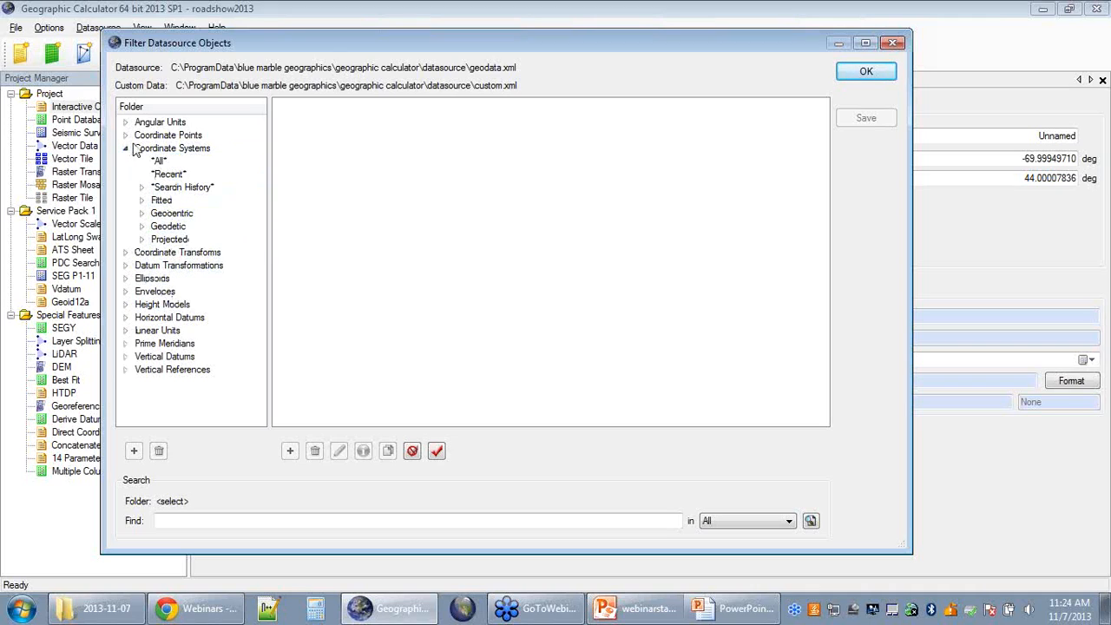
left_click(142, 226)
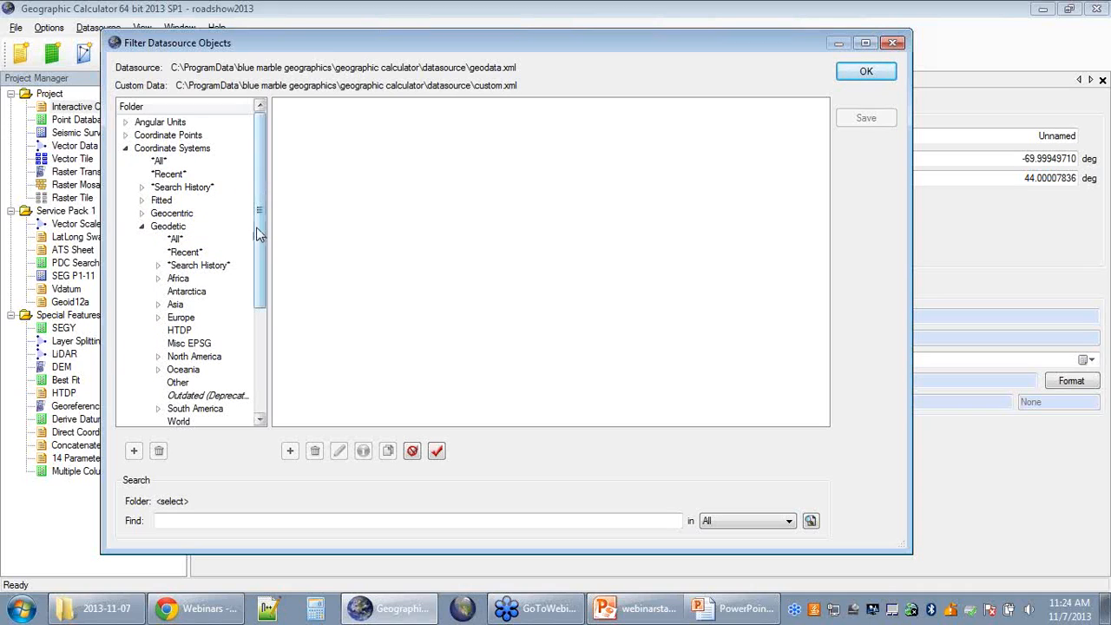
left_click_drag(257, 220, 257, 271)
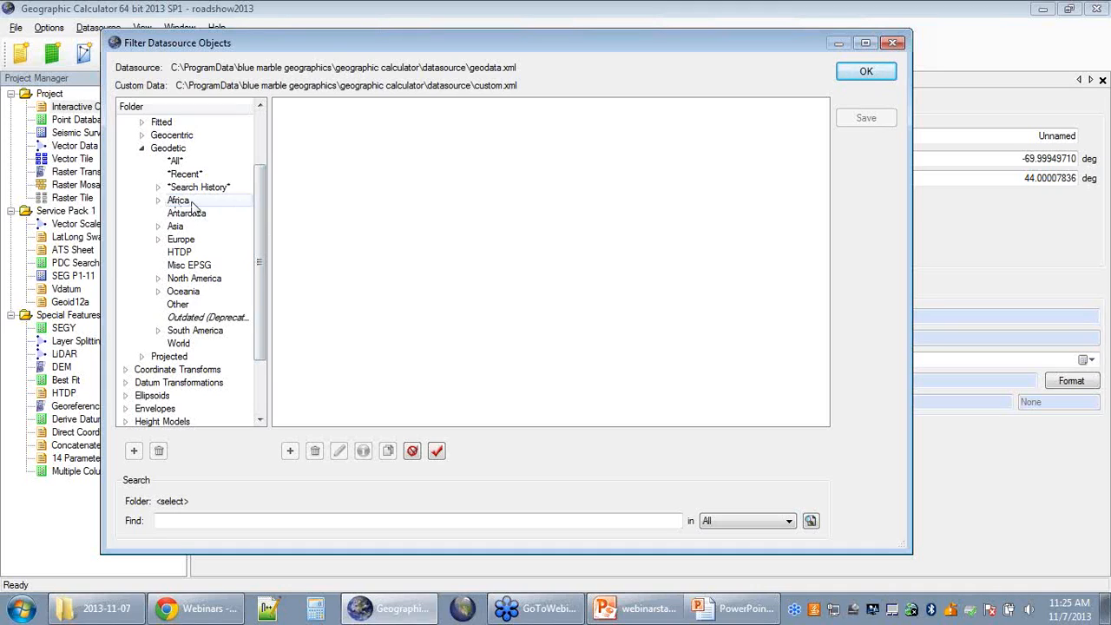
left_click(158, 201)
left_click(183, 205)
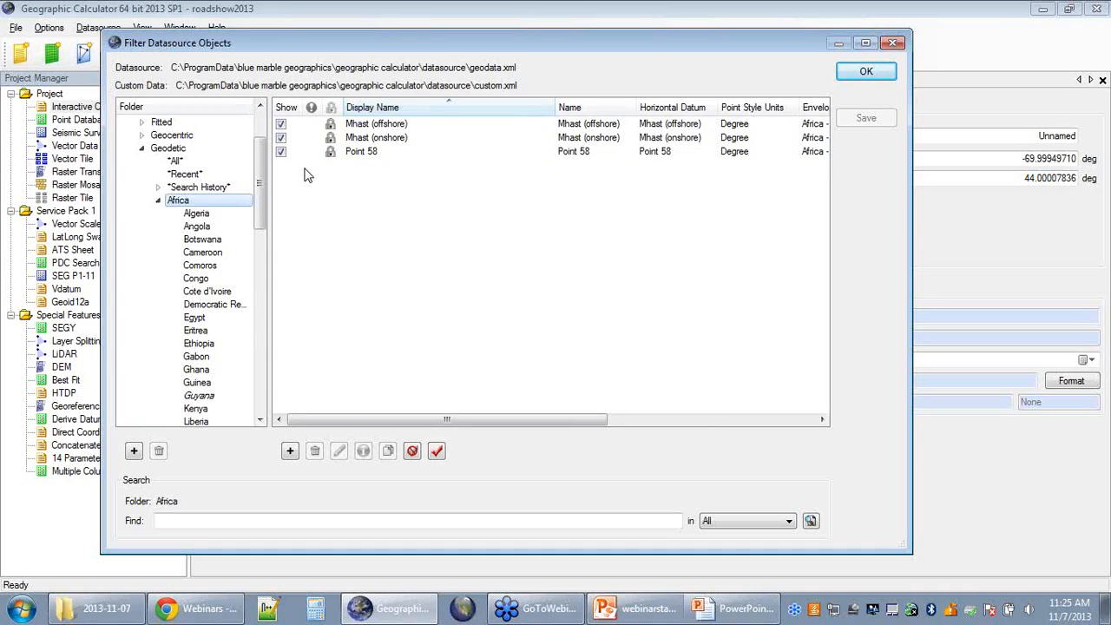
right_click(179, 202)
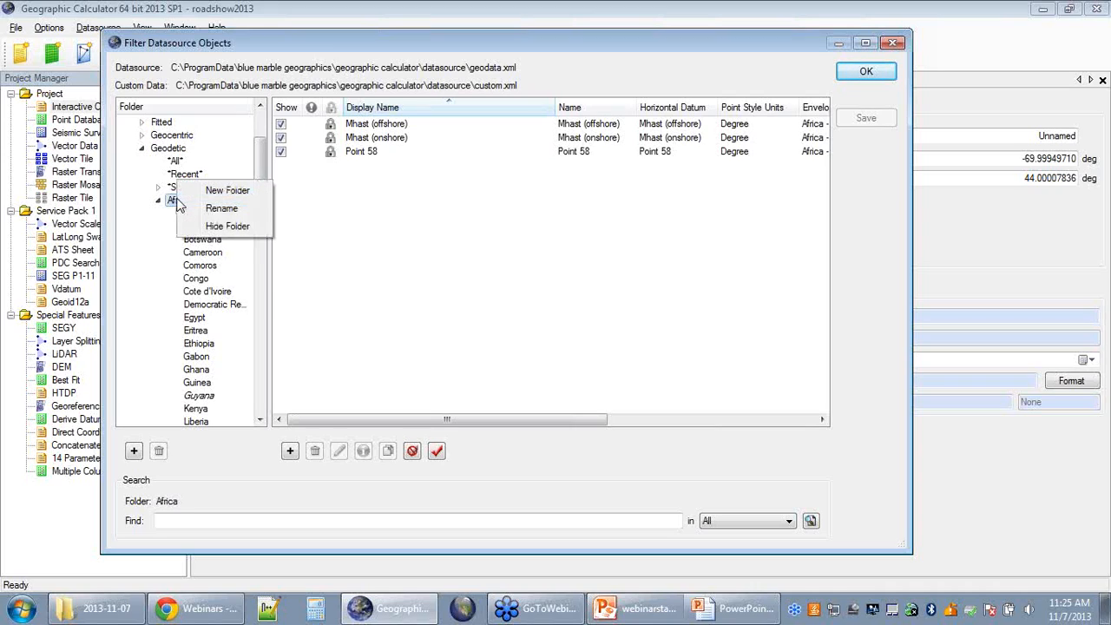
left_click(232, 227)
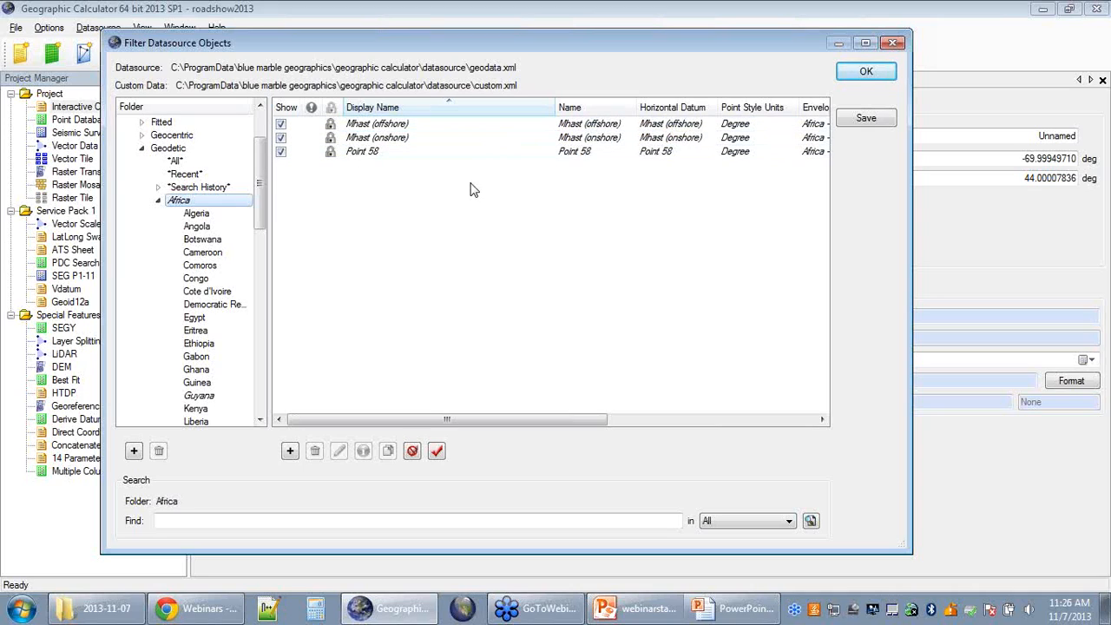
Step: Hide the Geodetic Antarctica folder, save the view changes and accept the administrative settings
left_click(159, 200)
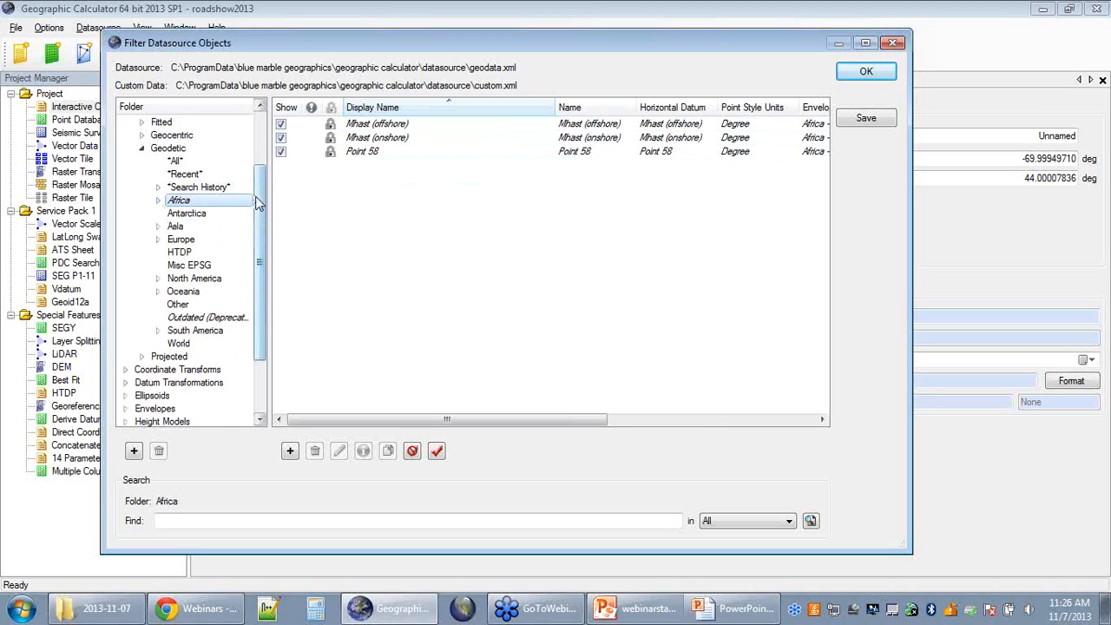
right_click(217, 213)
left_click(242, 243)
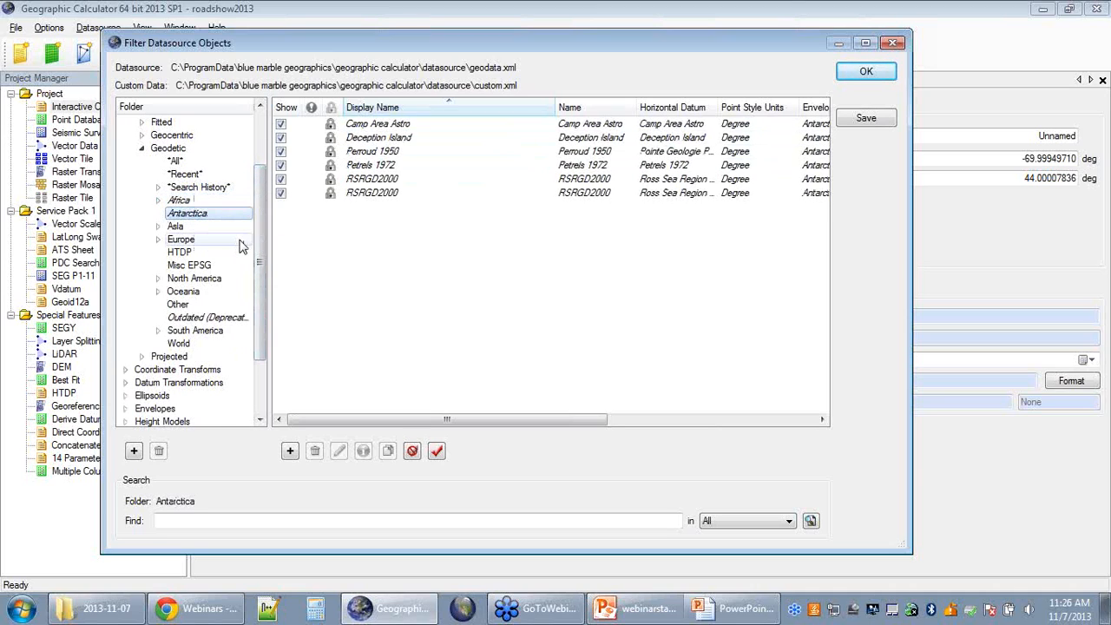
left_click(210, 214)
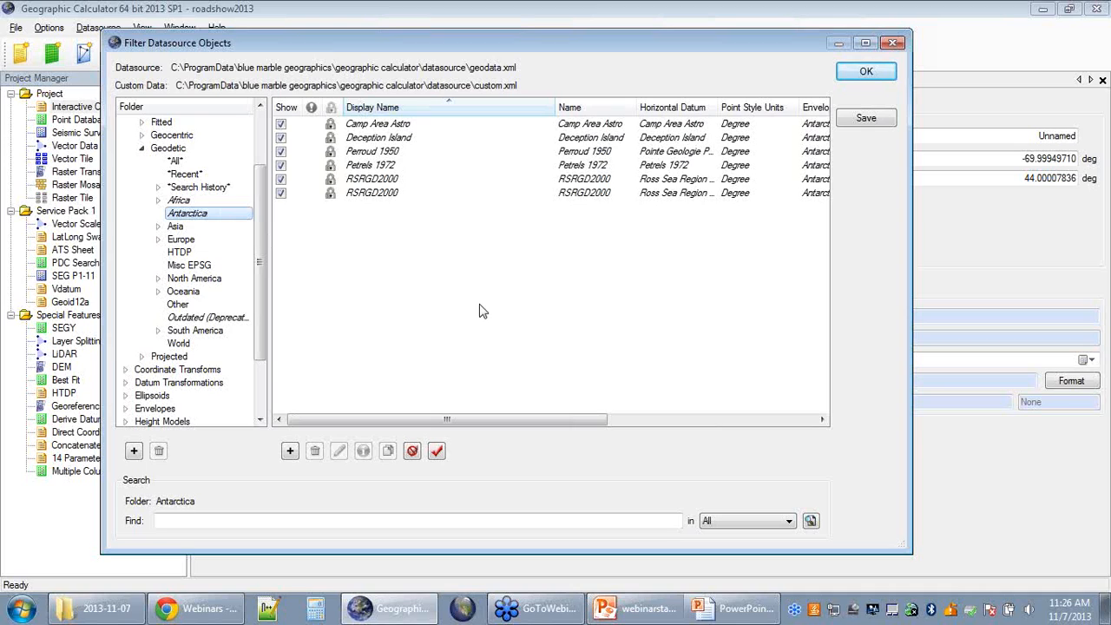
left_click(864, 113)
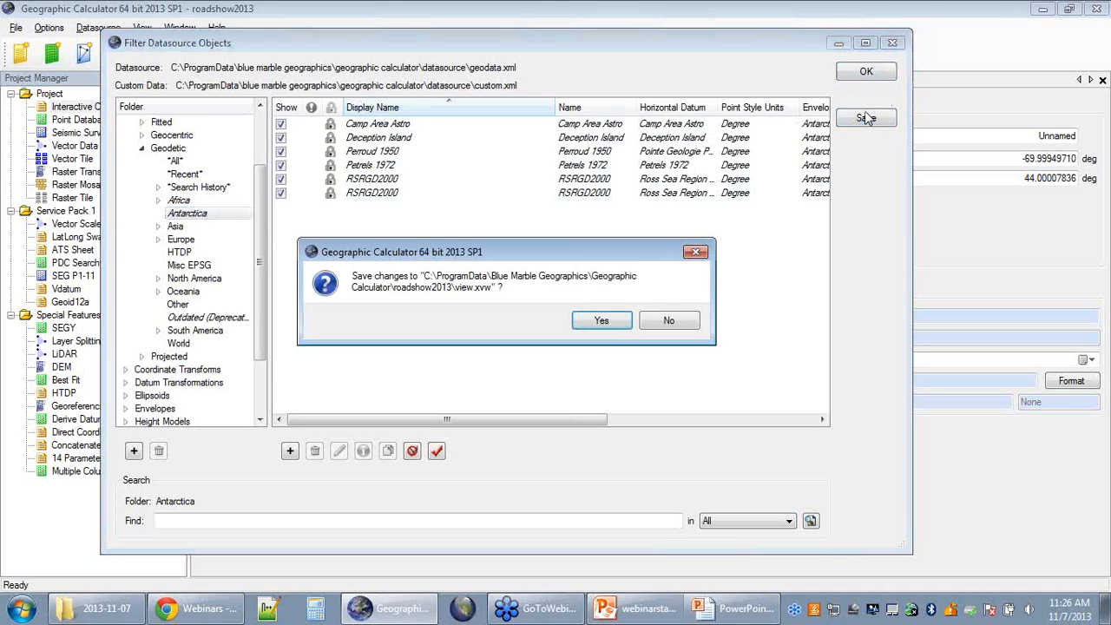
left_click(598, 319)
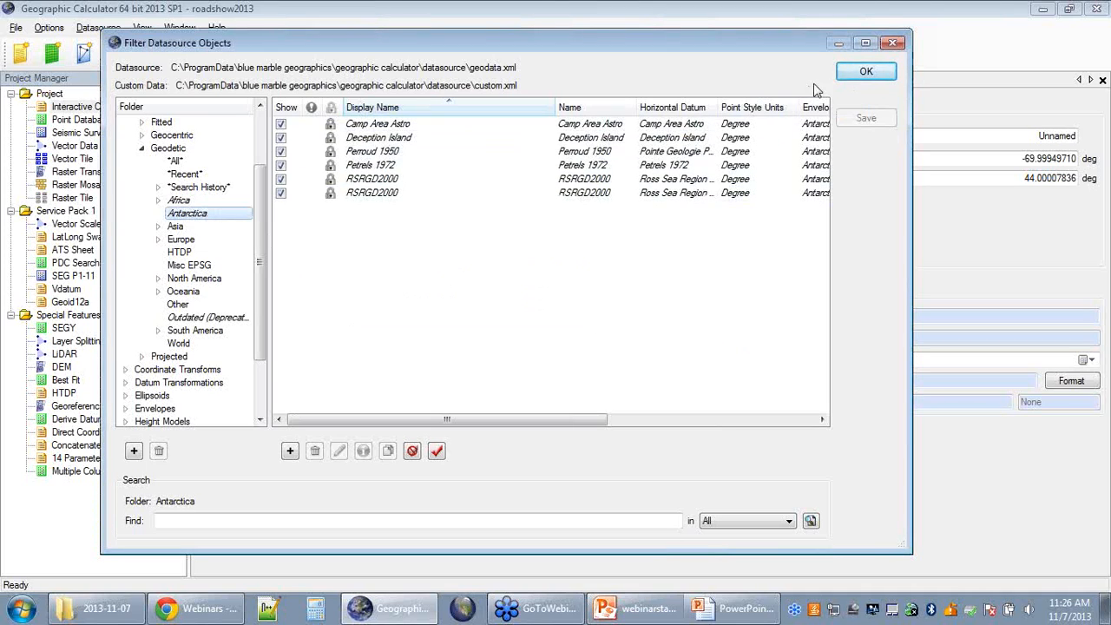
left_click(866, 71)
left_click(557, 471)
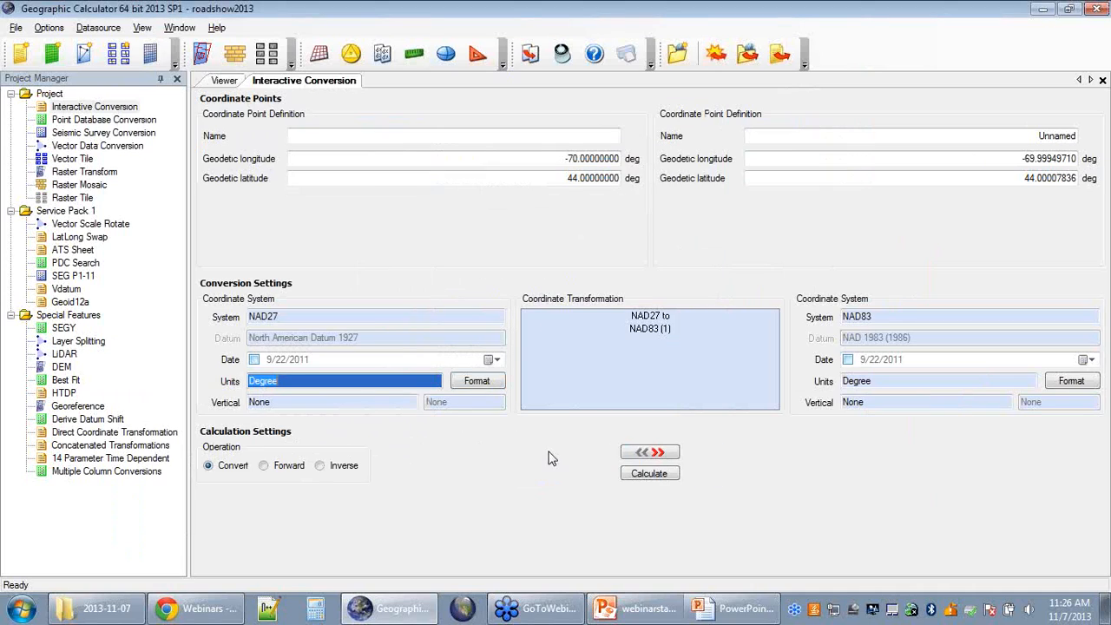
Step: Check the filtered Geodetic folders for the source coordinate system without limiting by geographic area, keeping NAD27 selected
double_click(331, 321)
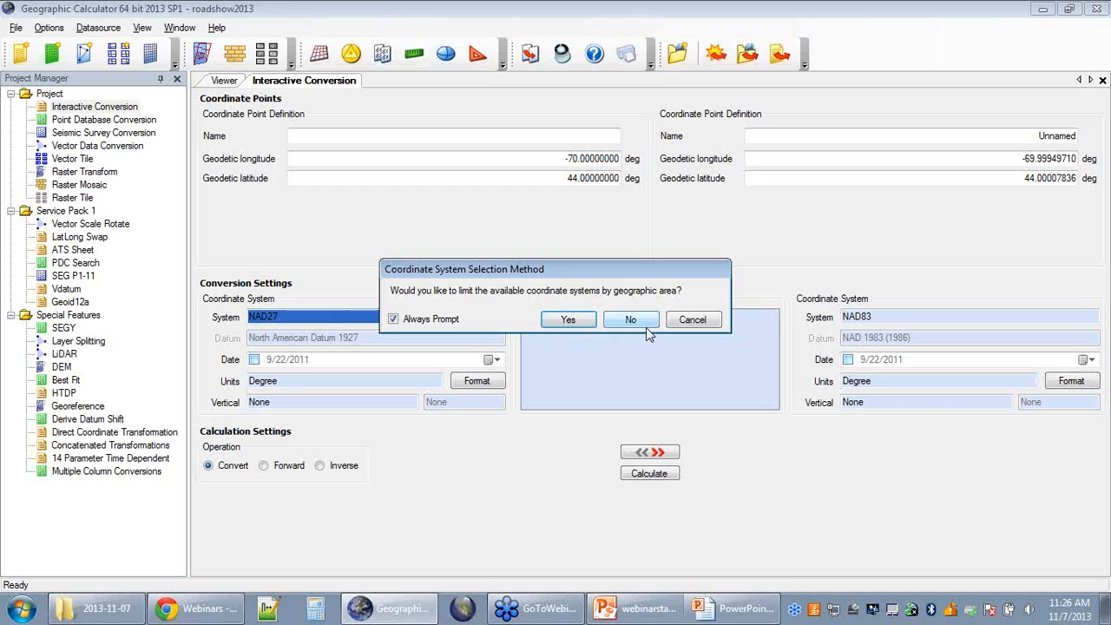
left_click(645, 323)
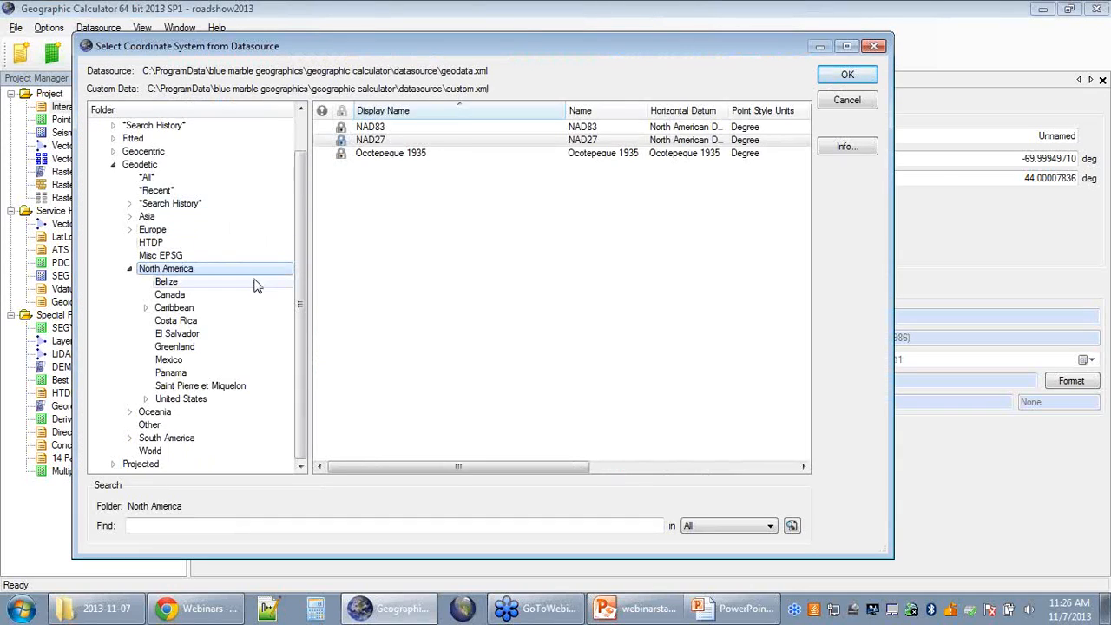
left_click_drag(304, 287, 299, 262)
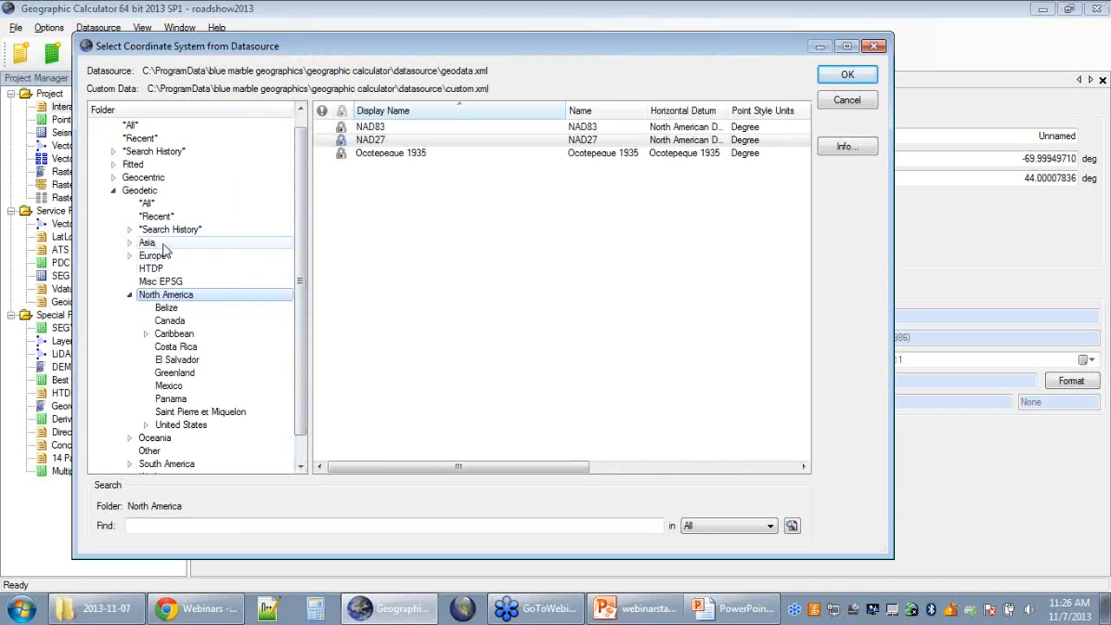
left_click(847, 75)
Step: Reopen the administrative settings and review the object categories offered in the datasource view filters, making no changes
left_click(49, 28)
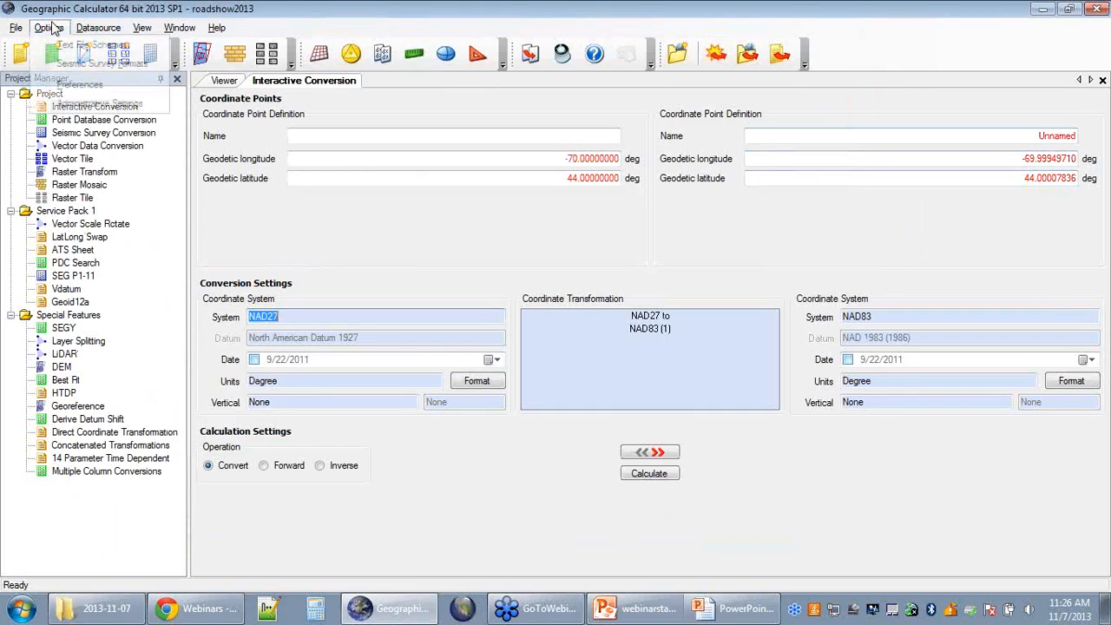
left_click(87, 99)
left_click(587, 184)
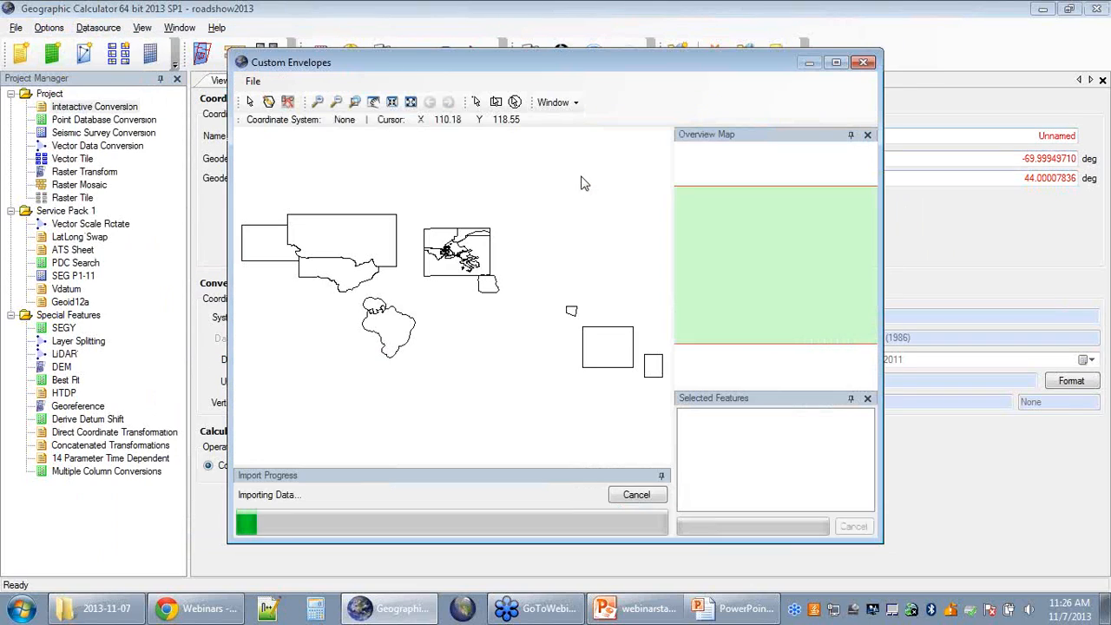
left_click(855, 66)
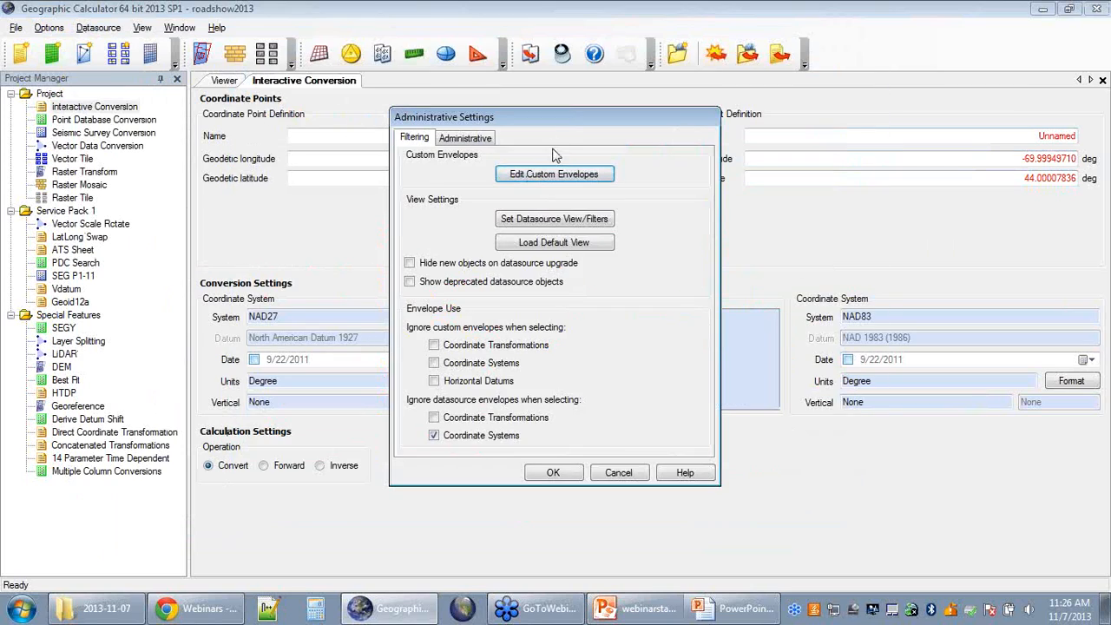
left_click_drag(545, 113, 533, 102)
left_click(575, 206)
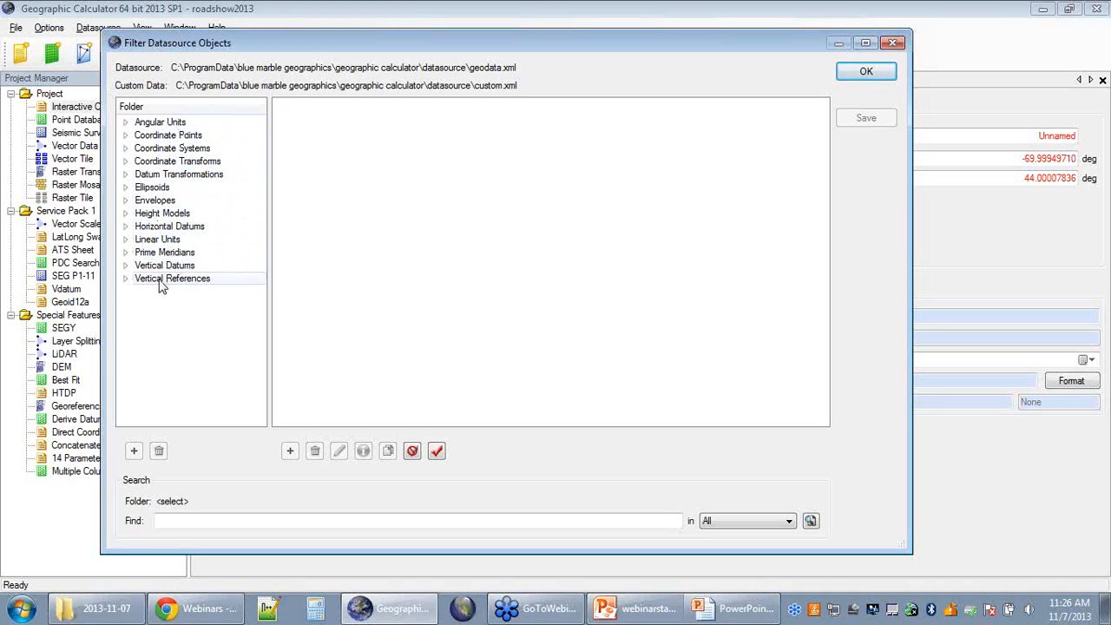
left_click(885, 72)
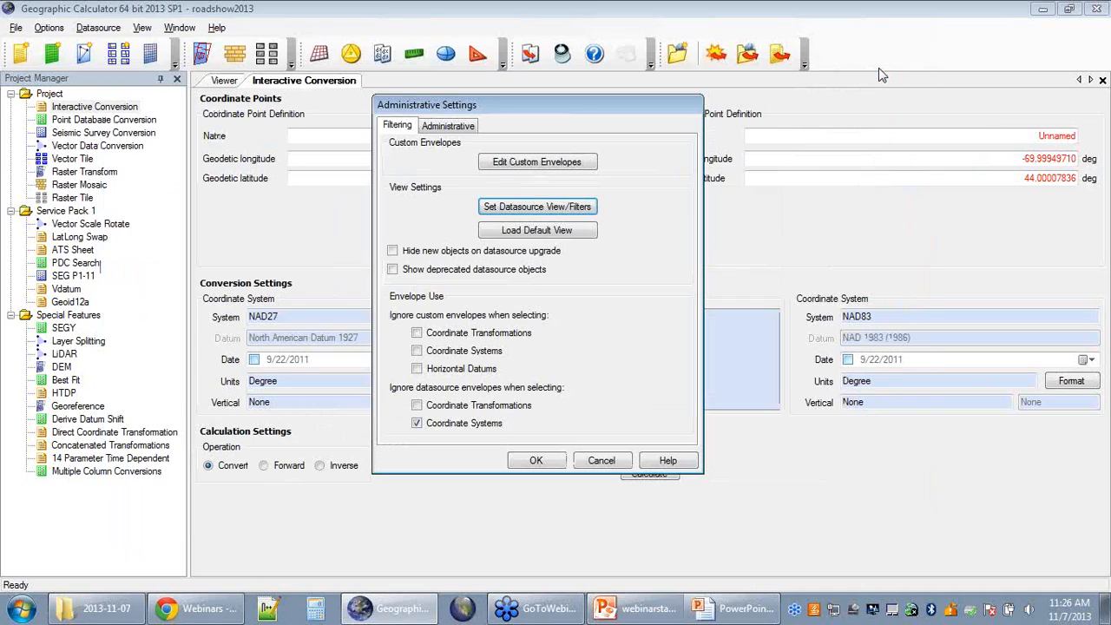
Step: Open the custom envelope covering the contiguous United States for editing and name it CONUS, keeping its priority at <None>
left_click(586, 163)
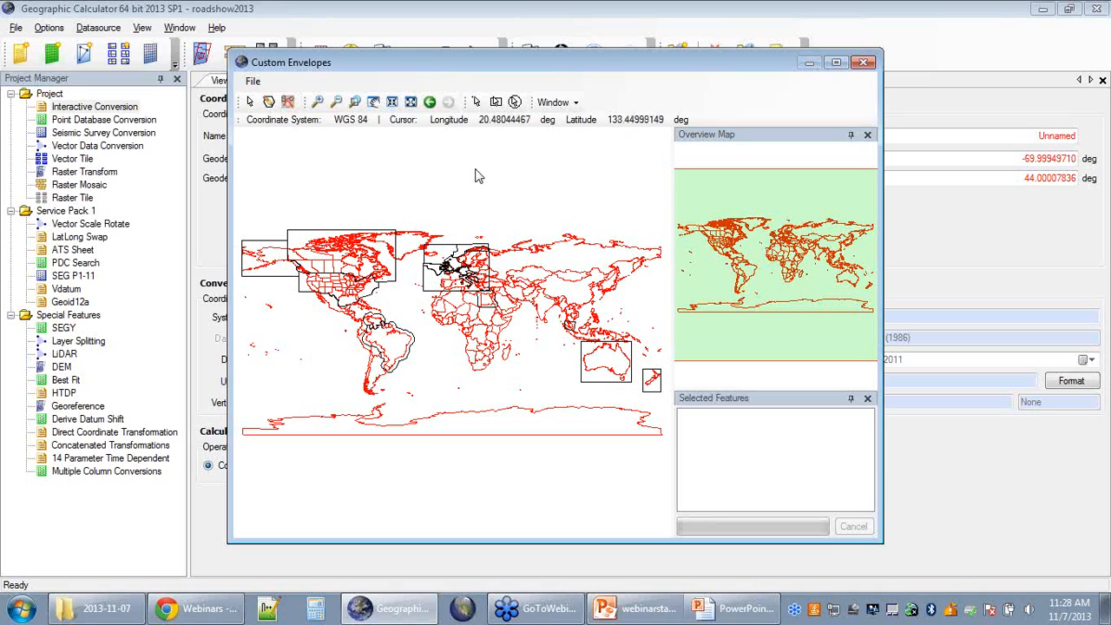
left_click(355, 101)
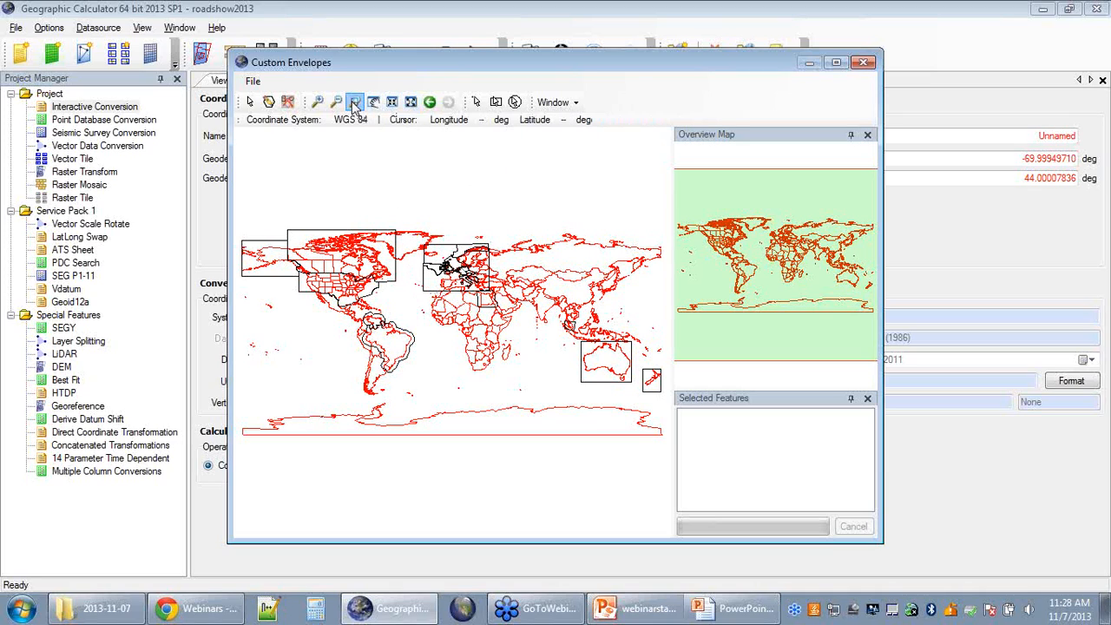
left_click_drag(283, 260, 408, 323)
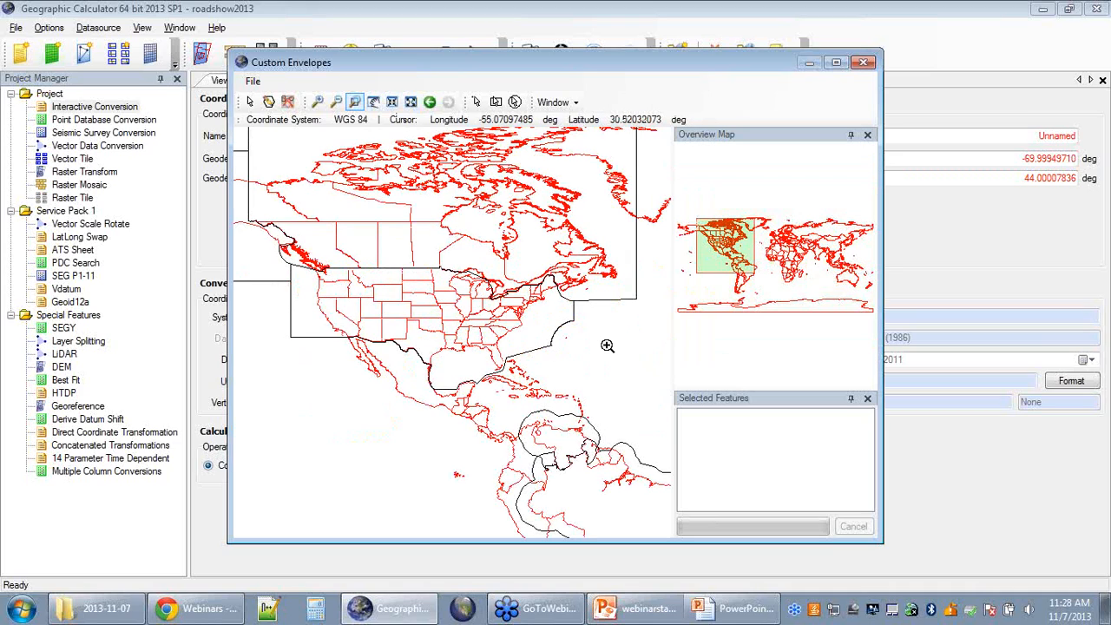
left_click(249, 103)
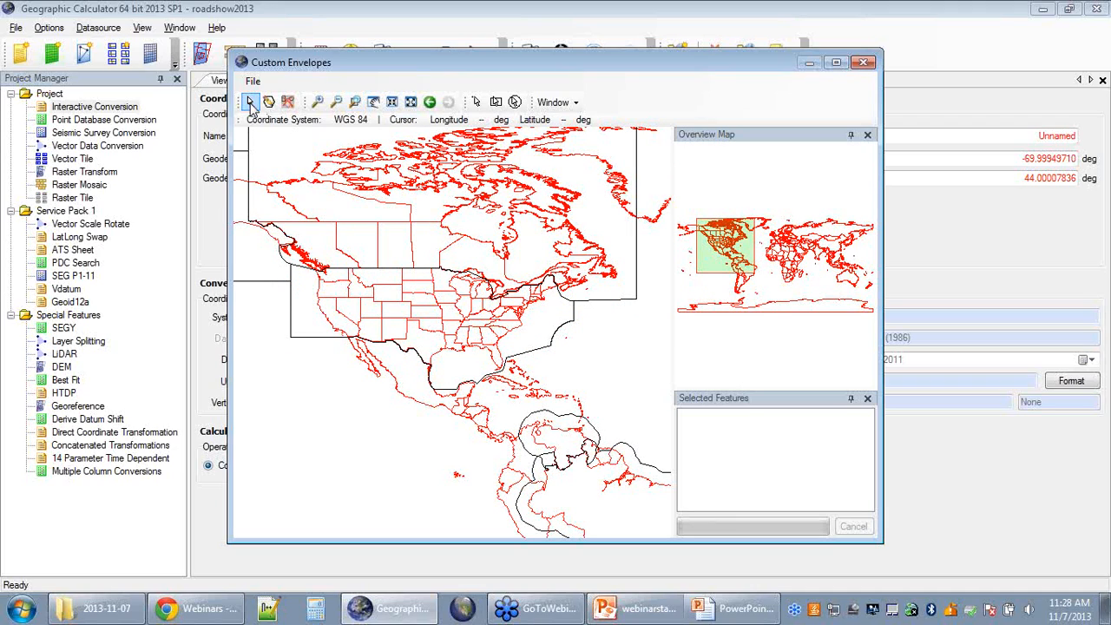
double_click(542, 328)
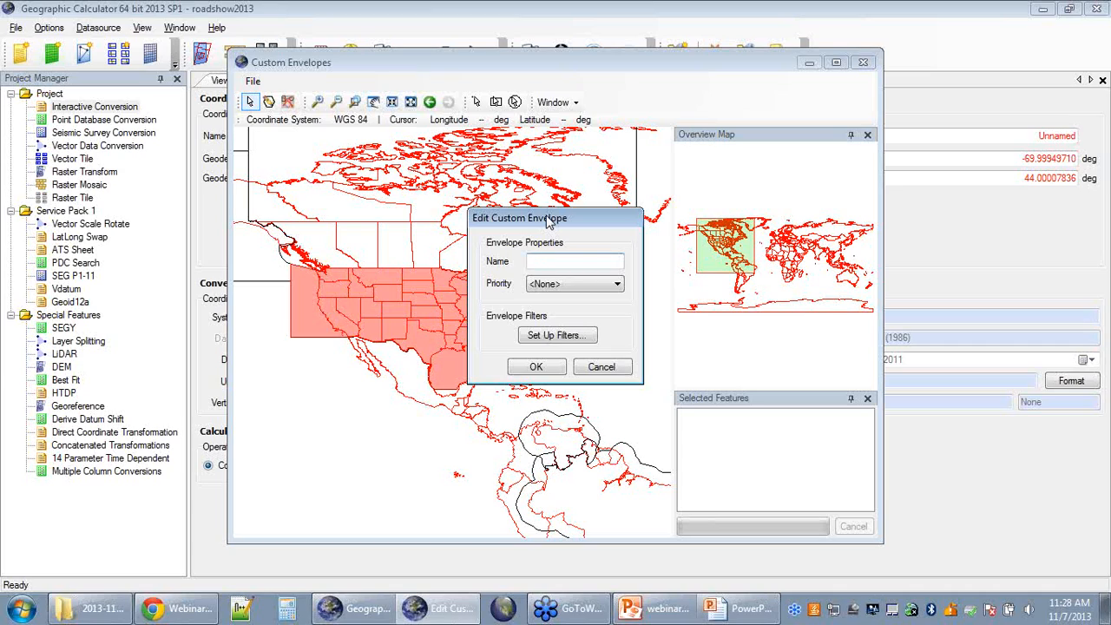
left_click(575, 260)
type("CONUS")
left_click(619, 284)
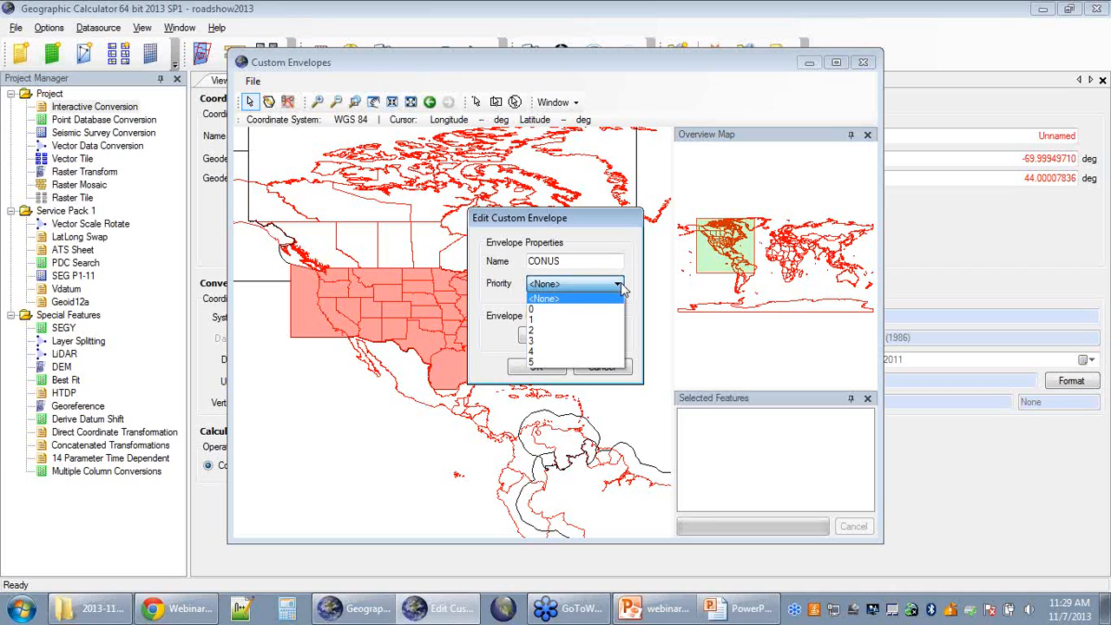
left_click(621, 282)
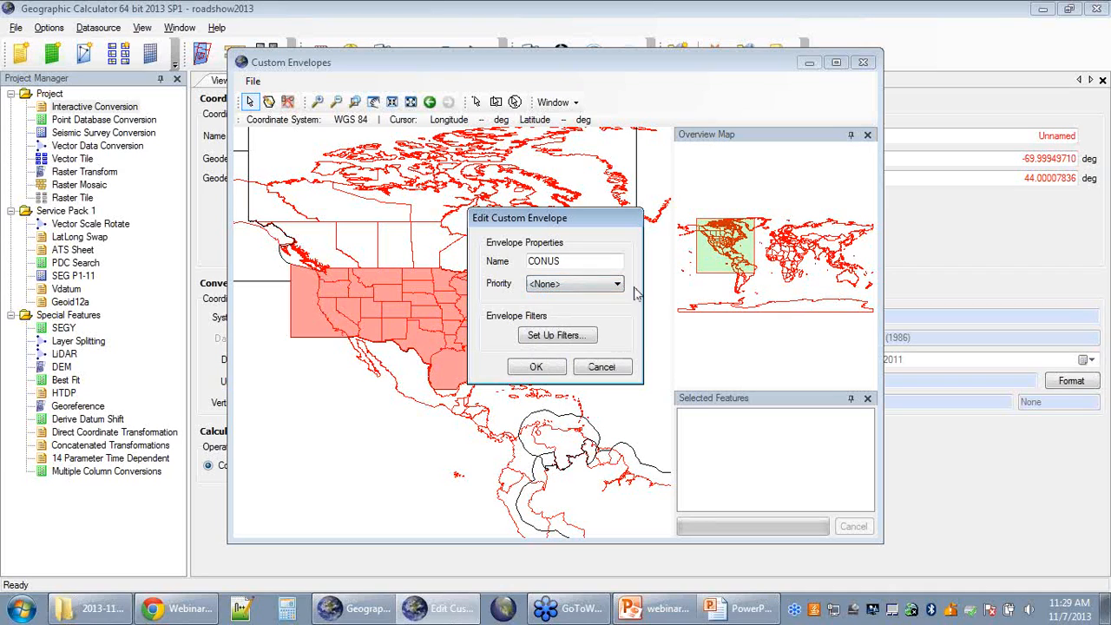
Step: Open the CONUS envelope's filter setup and search all Datum Transformations for nad27
left_click(590, 338)
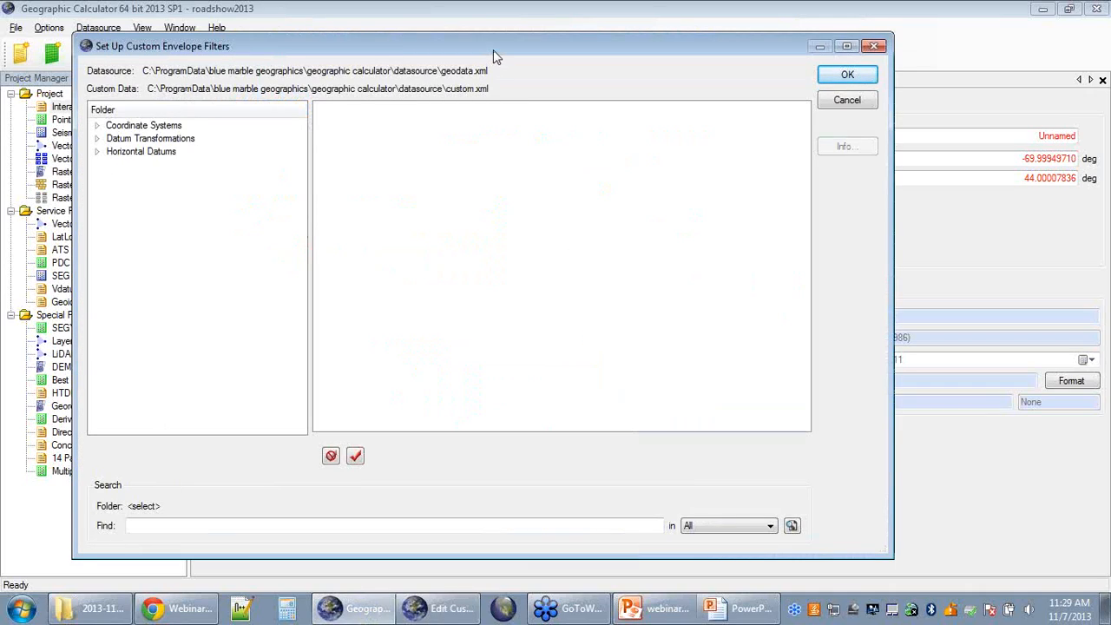
left_click_drag(492, 53, 514, 49)
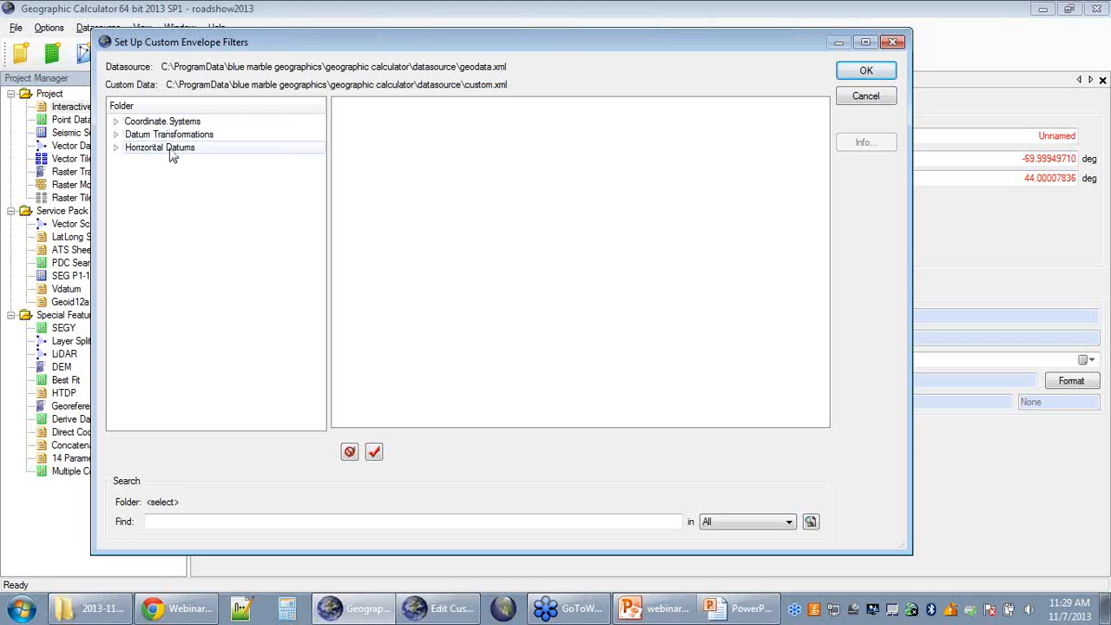
left_click(116, 135)
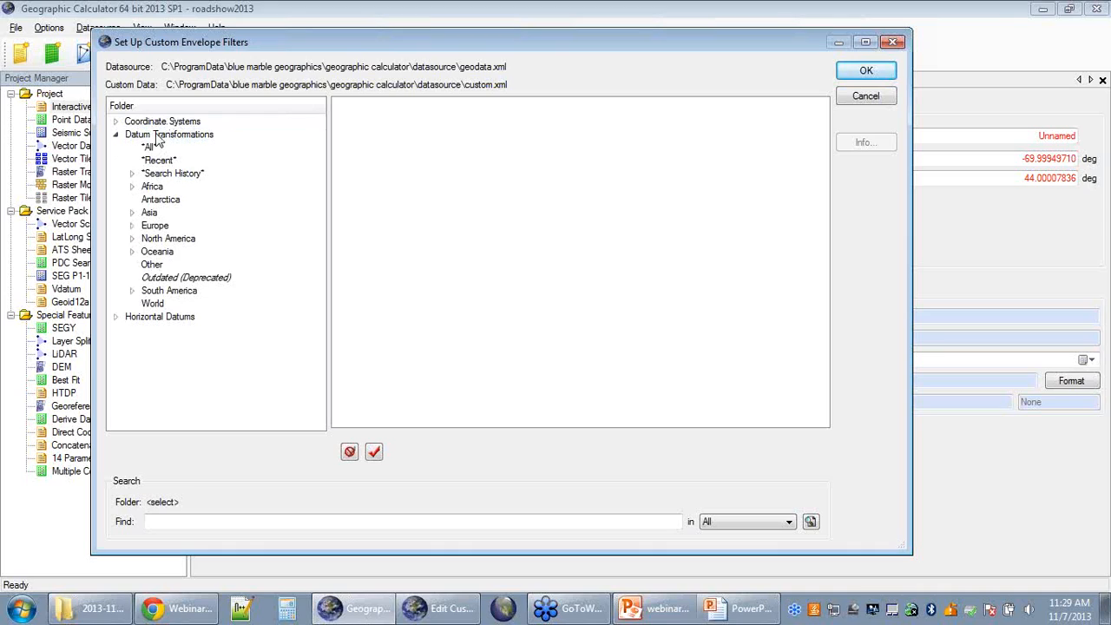
left_click(157, 136)
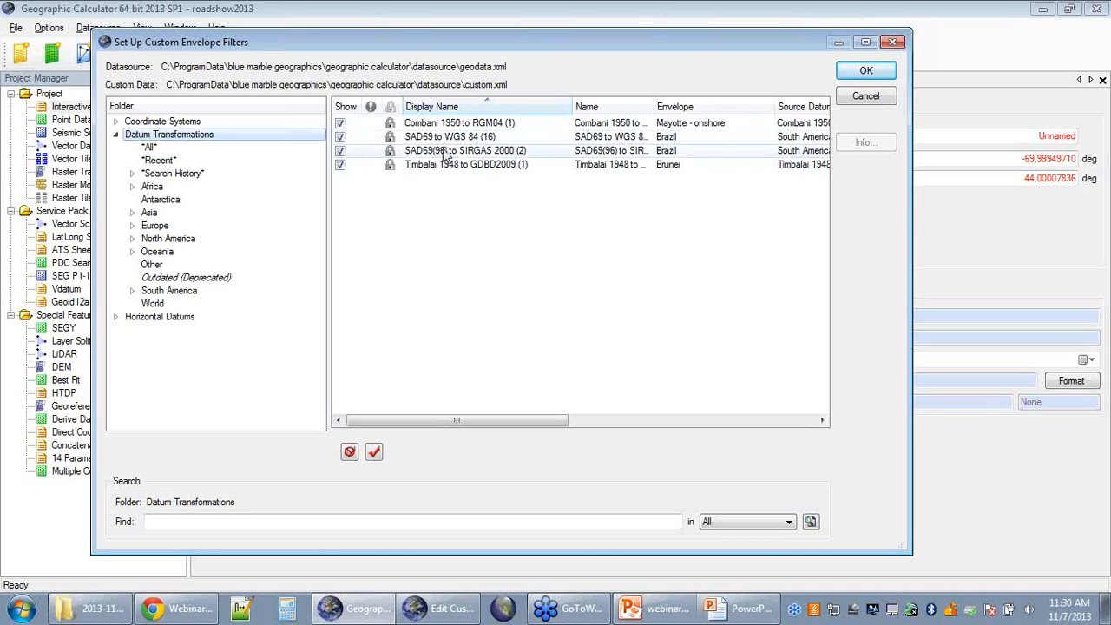
left_click(182, 524)
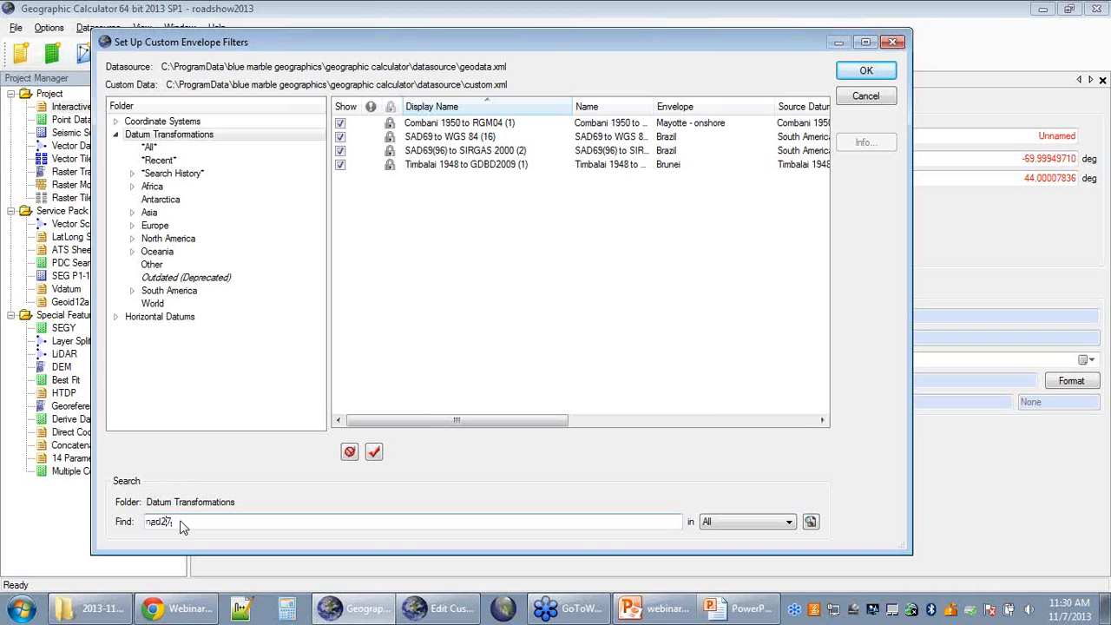
key("Return")
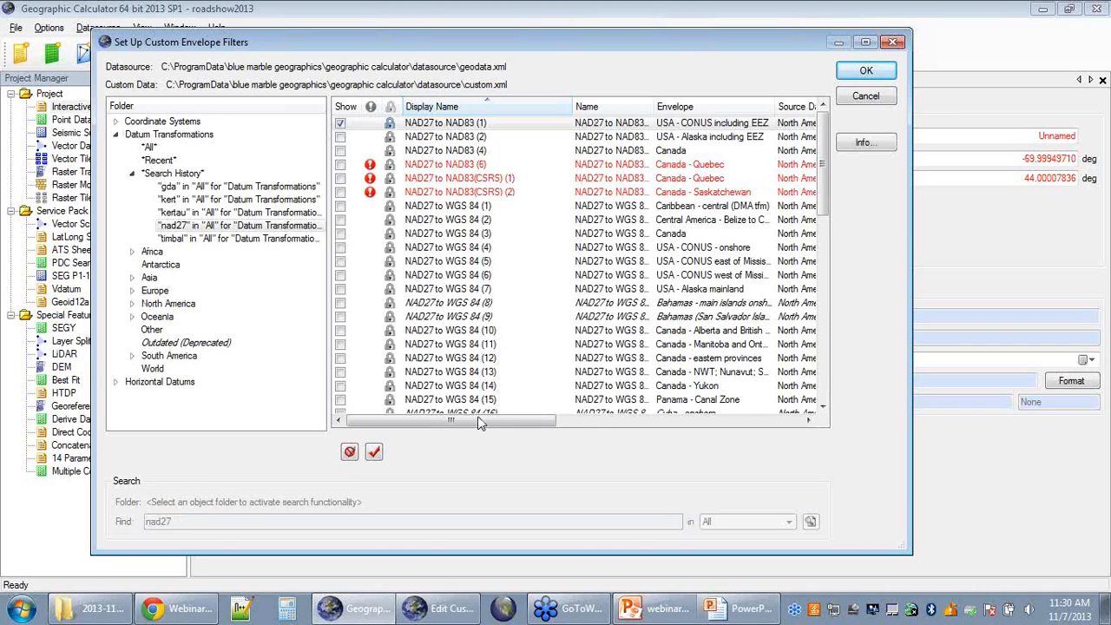
Step: Examine the NAD27 transformations in the envelope filter list, comparing which are shown, their envelopes, class types and accuracies
mouse_move(827, 180)
left_mouse_down()
mouse_move(816, 369)
mouse_move(809, 176)
left_mouse_up()
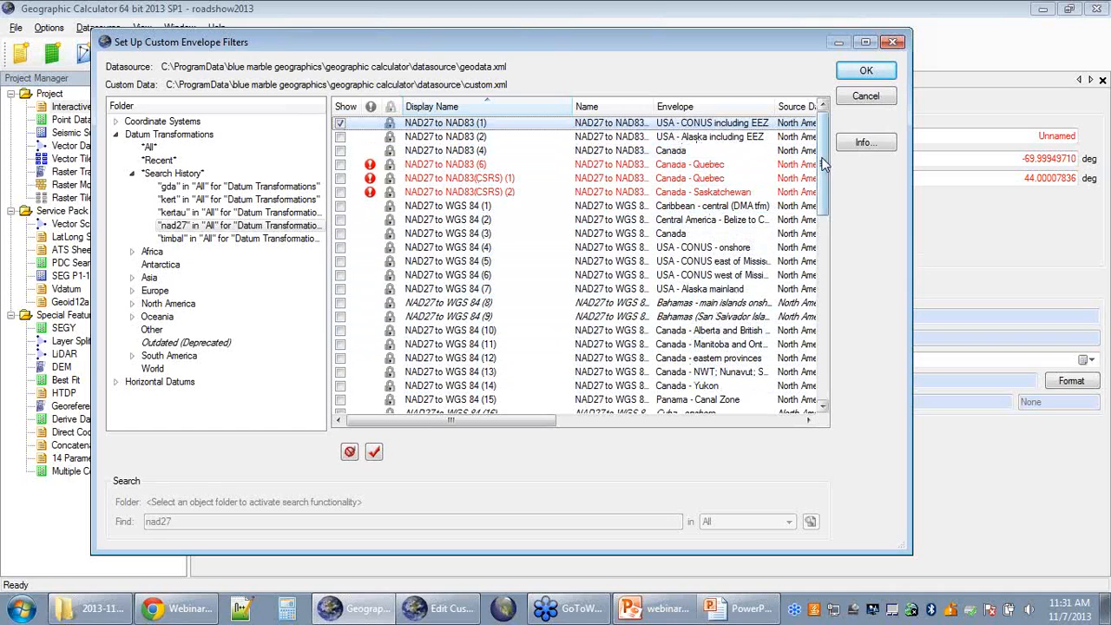
scroll(768, 247, "down", 3)
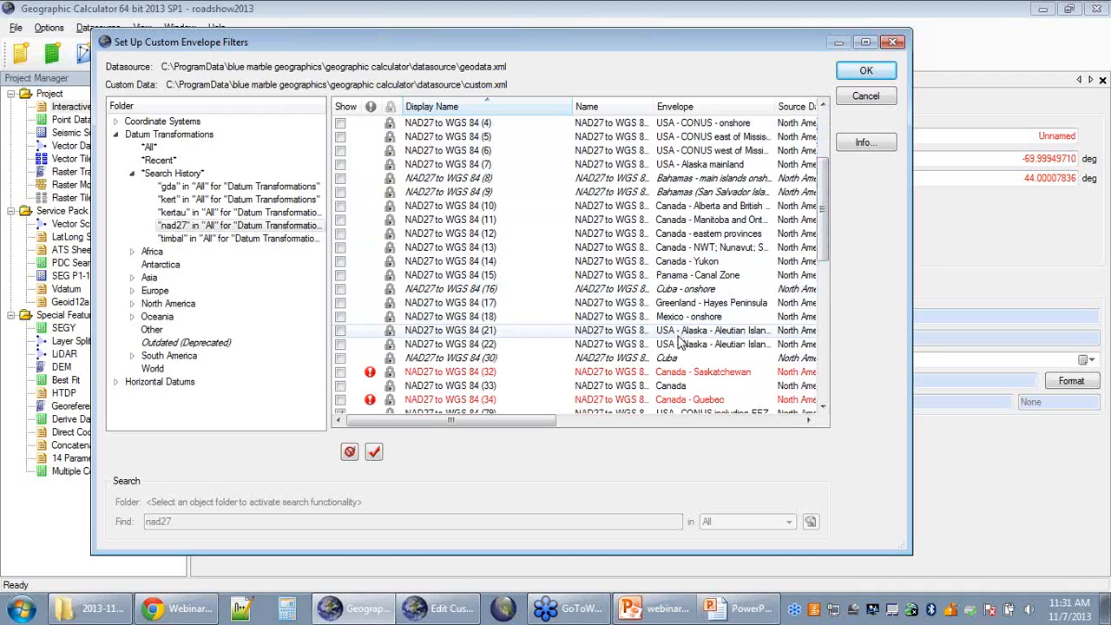
left_click_drag(825, 224, 821, 178)
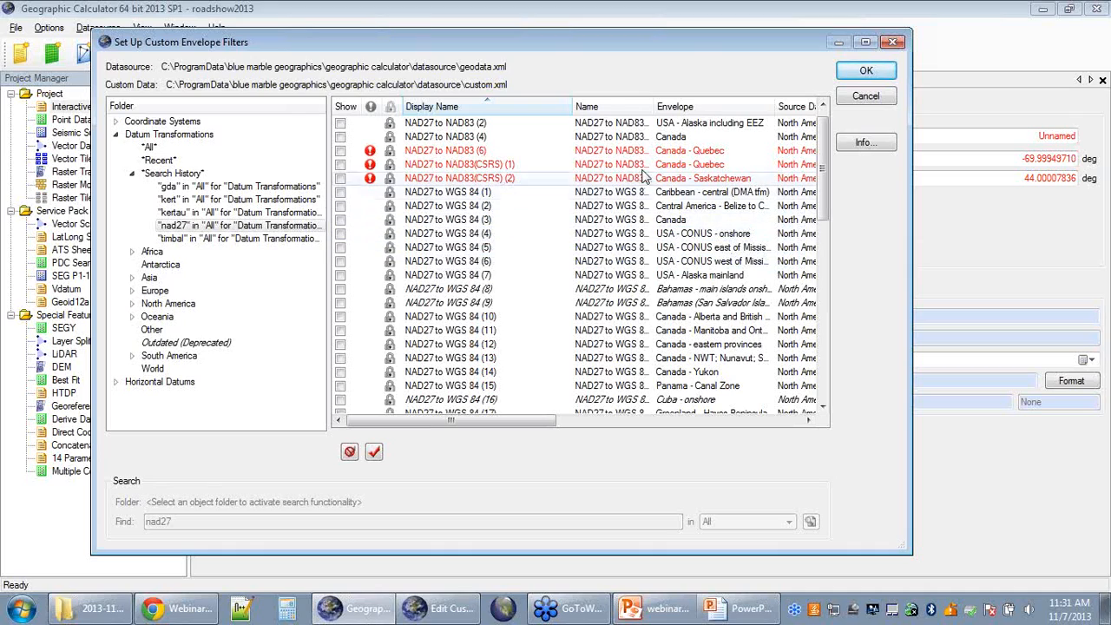
left_click(822, 104)
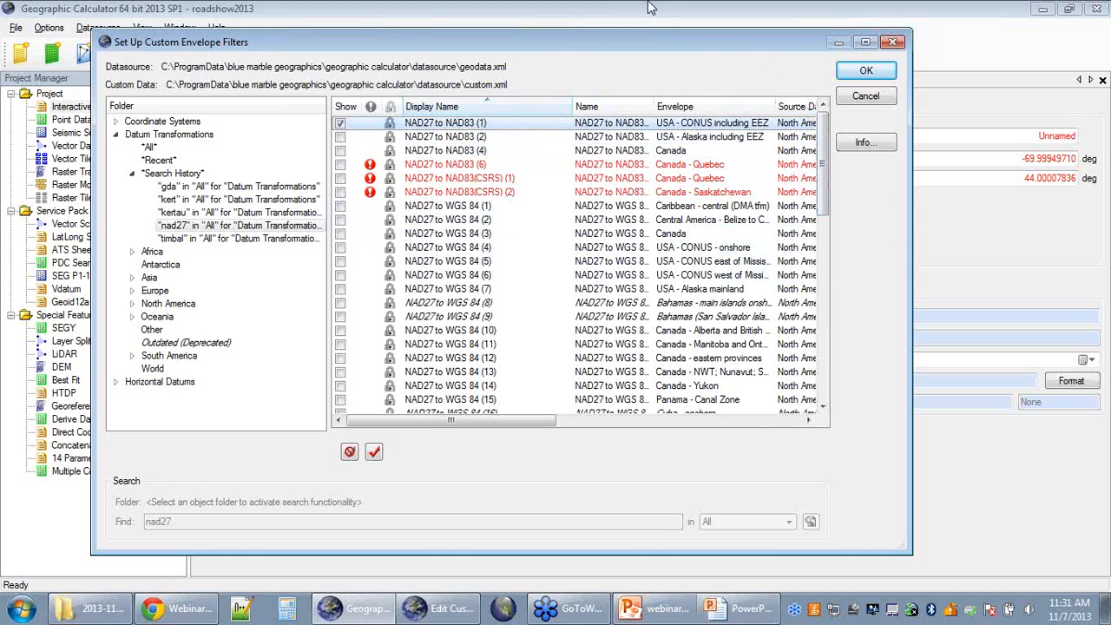
left_click_drag(523, 420, 668, 442)
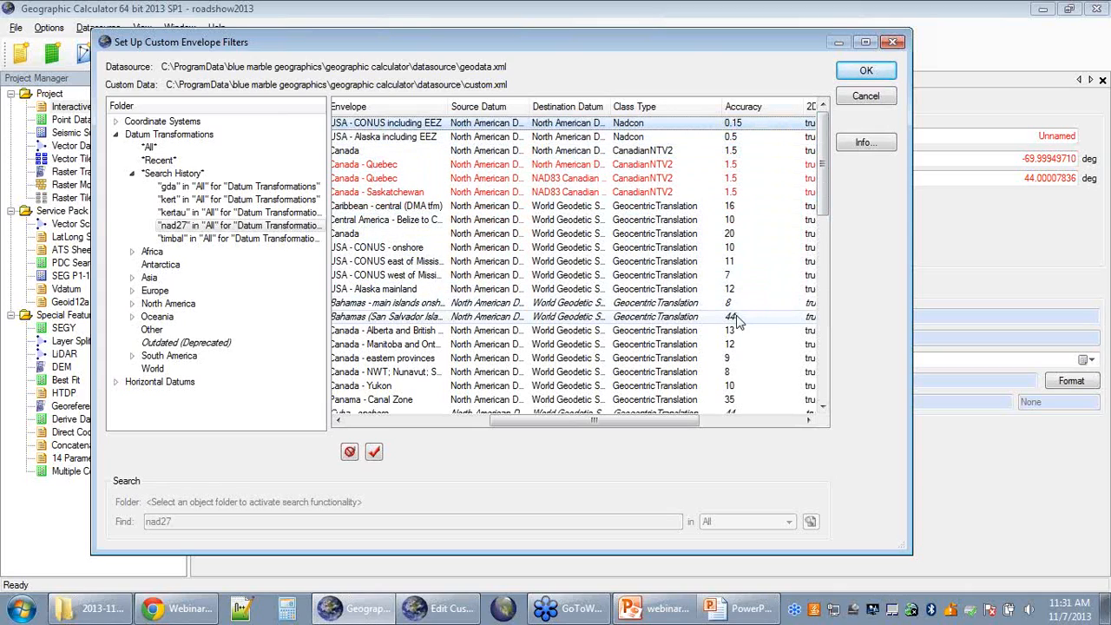
left_click_drag(827, 194, 799, 169)
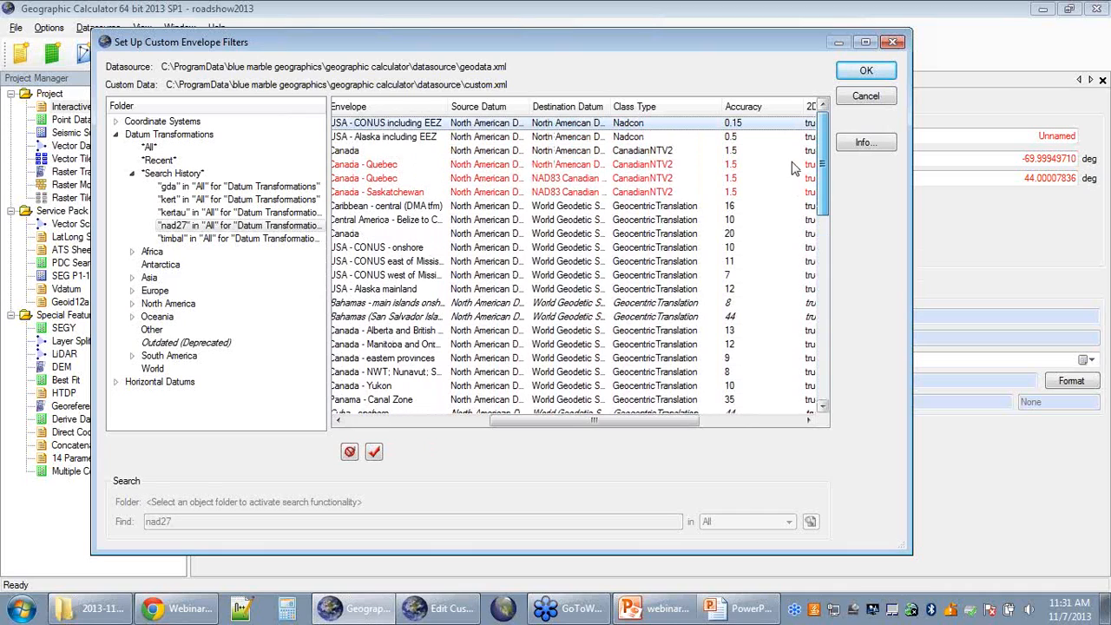
left_click_drag(655, 428, 494, 427)
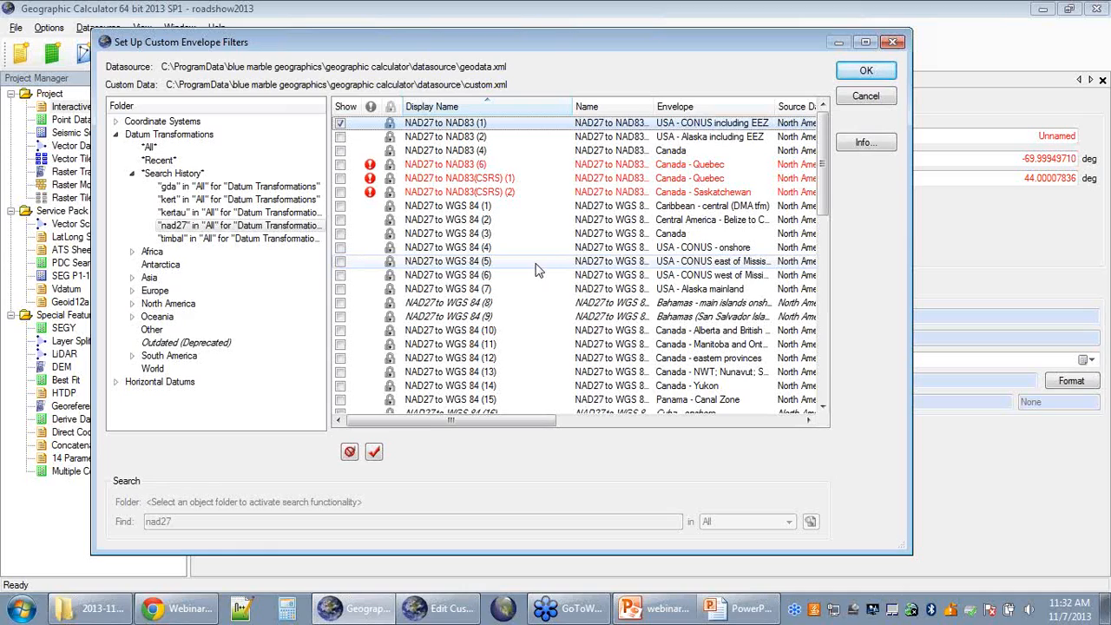
Step: View the definition of the NAD27 to NAD83 (1) datum transformation and close its viewer
right_click(503, 121)
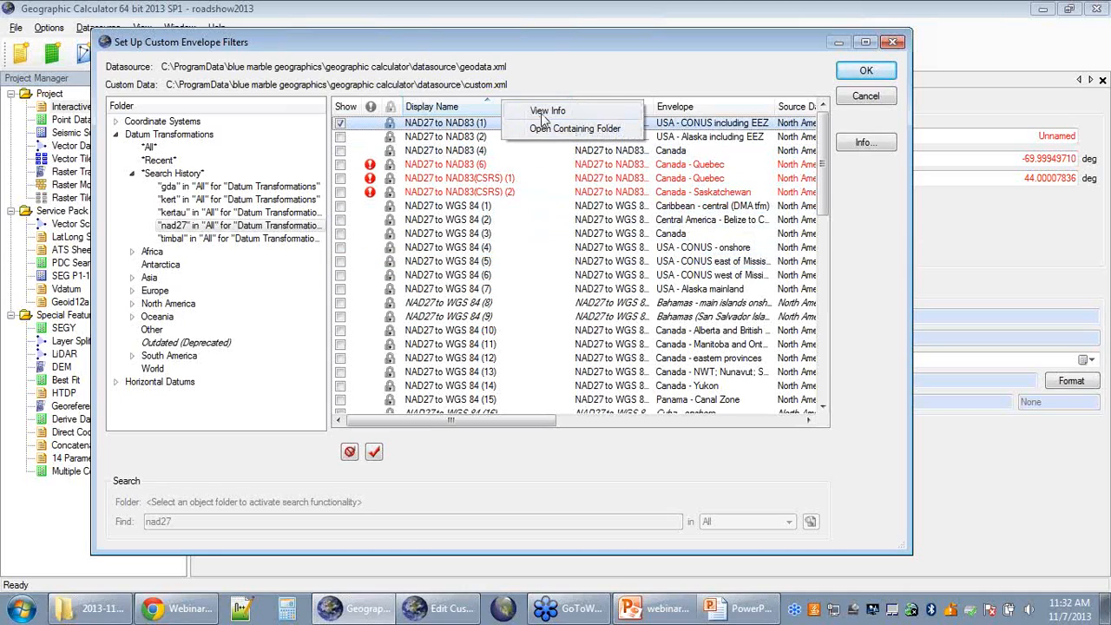
left_click(556, 111)
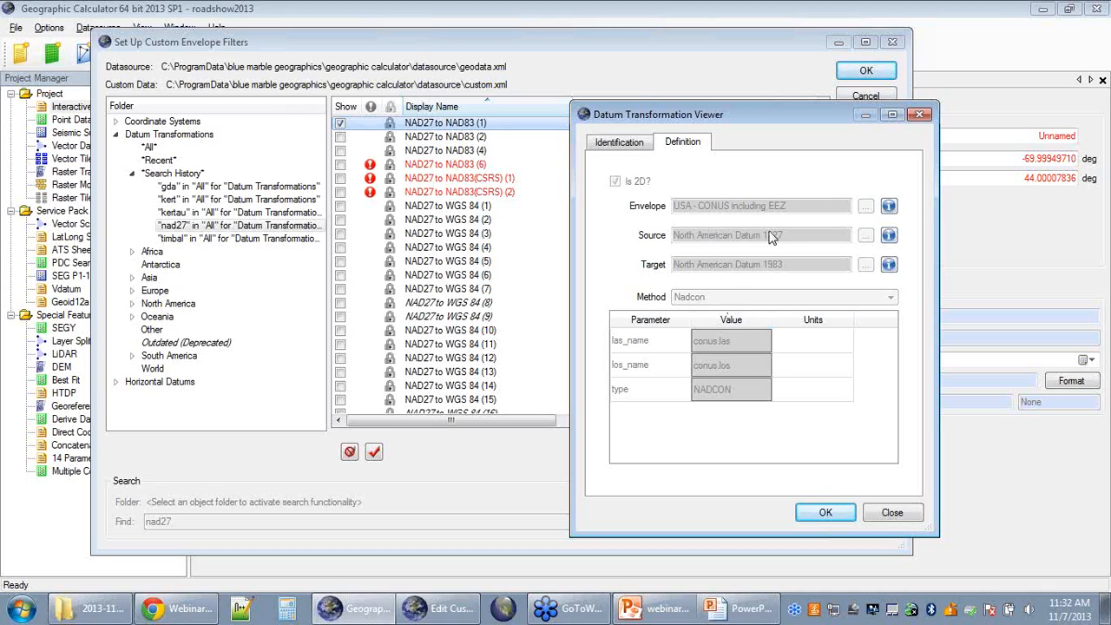
left_click(920, 117)
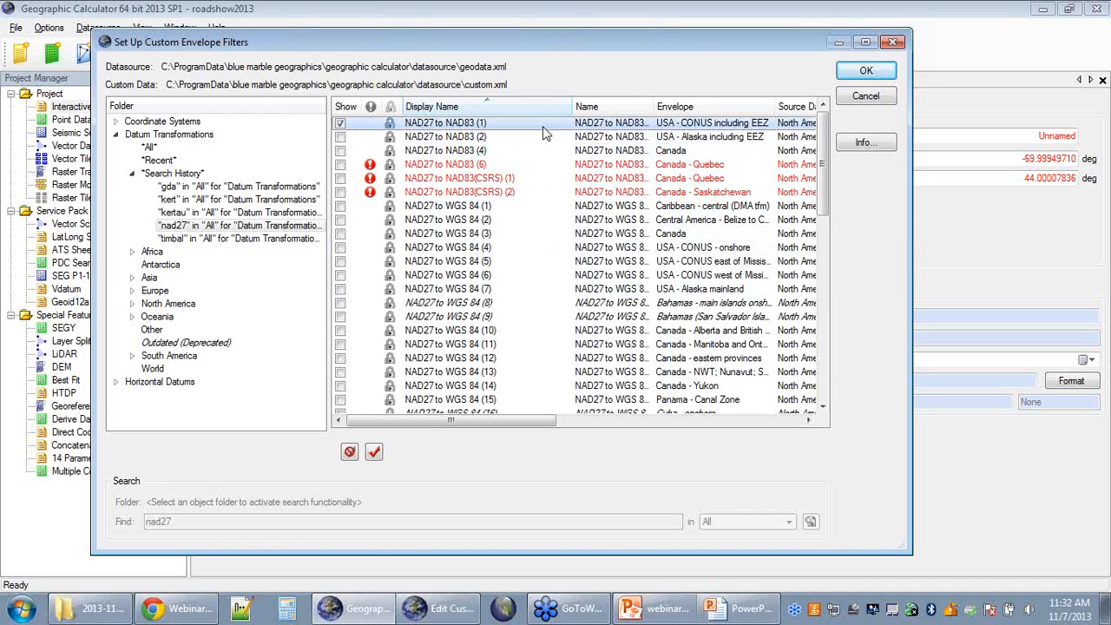
Step: Check the shown transformations through the end of the NAD27 list, and accept the filters and the CONUS envelope properties
left_click_drag(465, 40, 489, 22)
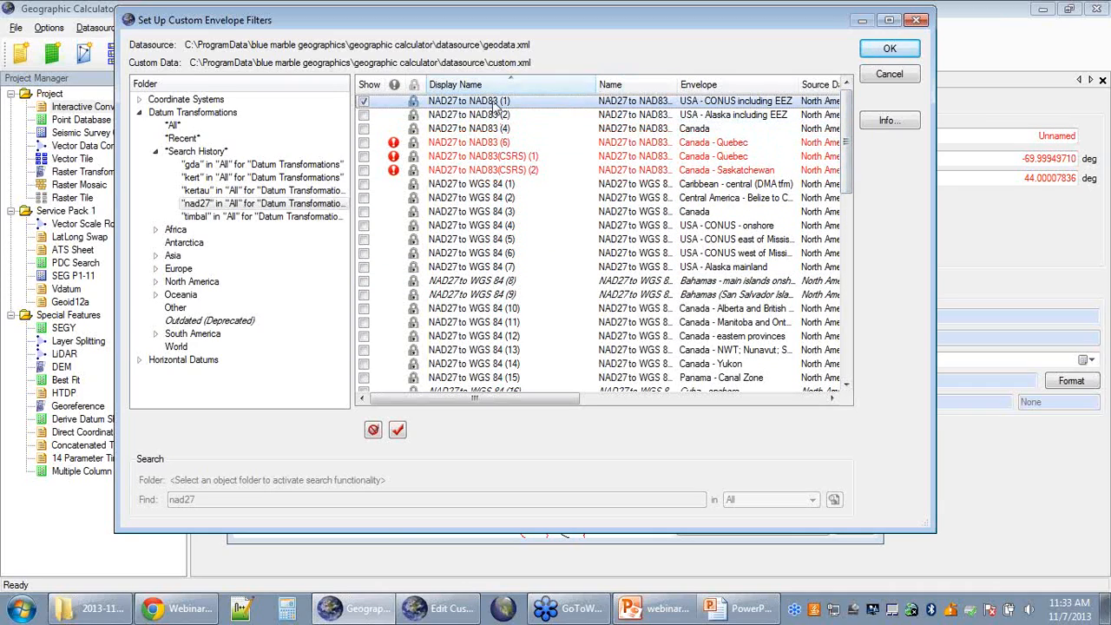
left_click_drag(847, 117, 845, 299)
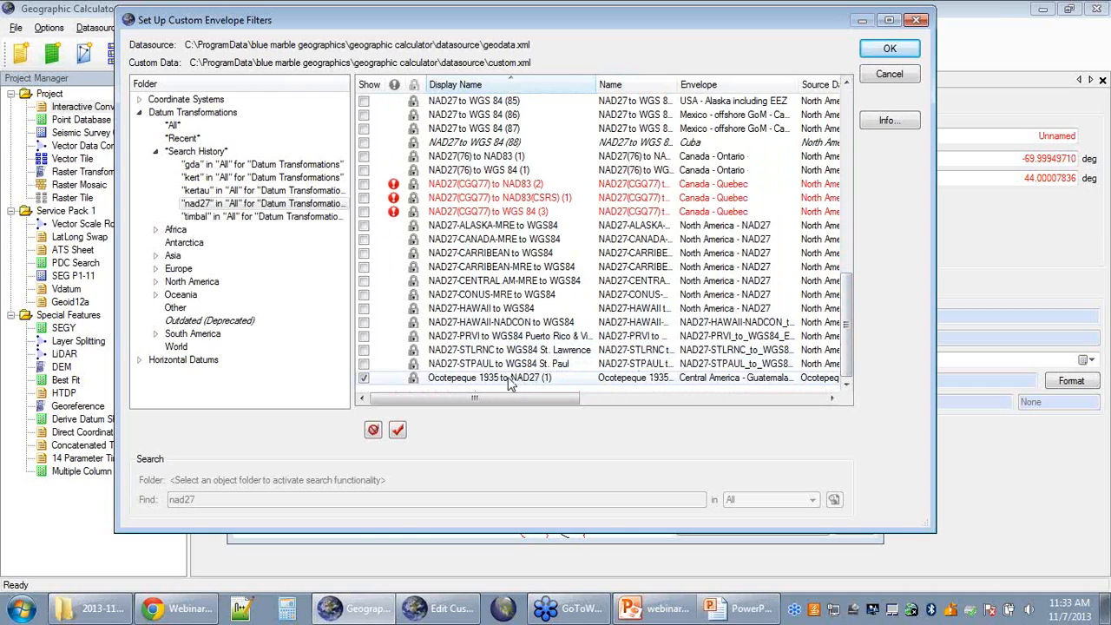
left_click_drag(851, 302, 844, 170)
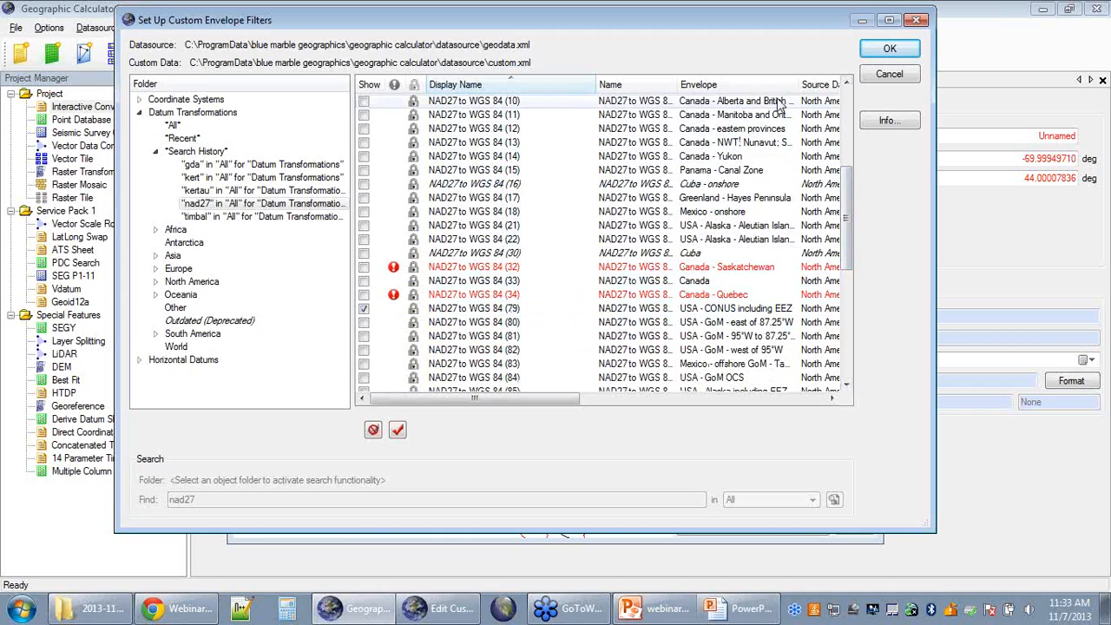
left_click(887, 50)
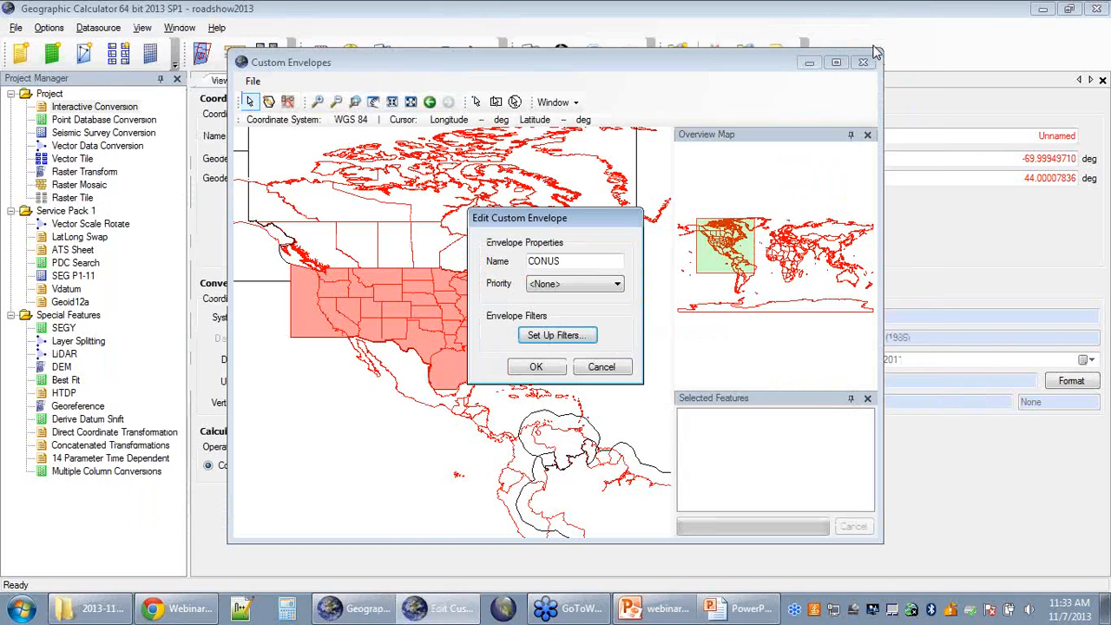
left_click(561, 370)
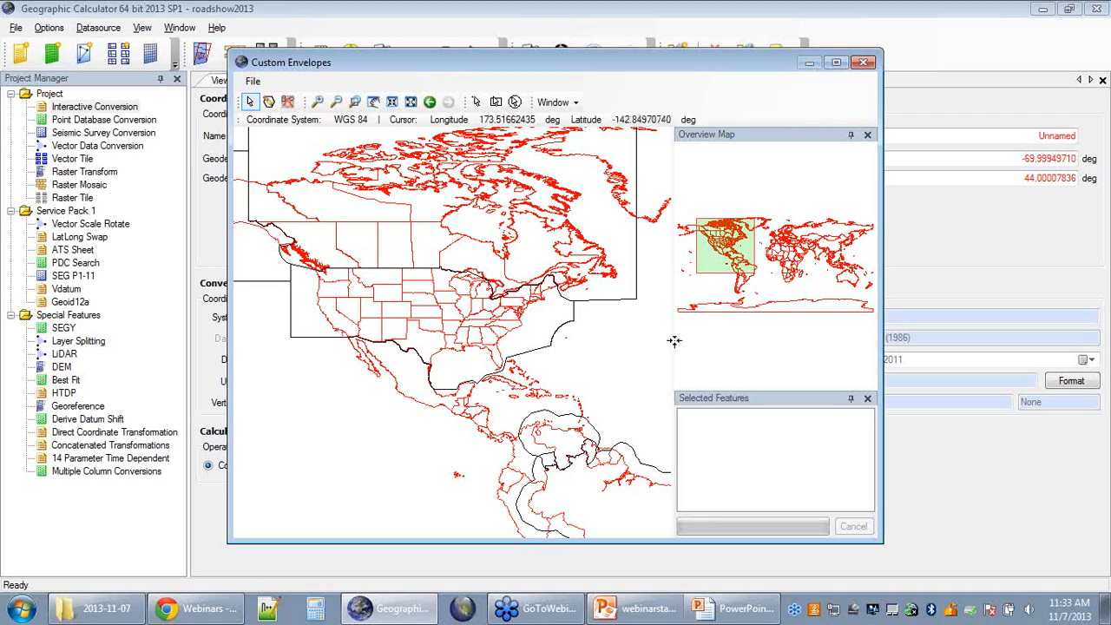
Step: Draw a five-sided custom envelope around the island of Hispaniola, and cancel its envelope properties
left_click(271, 102)
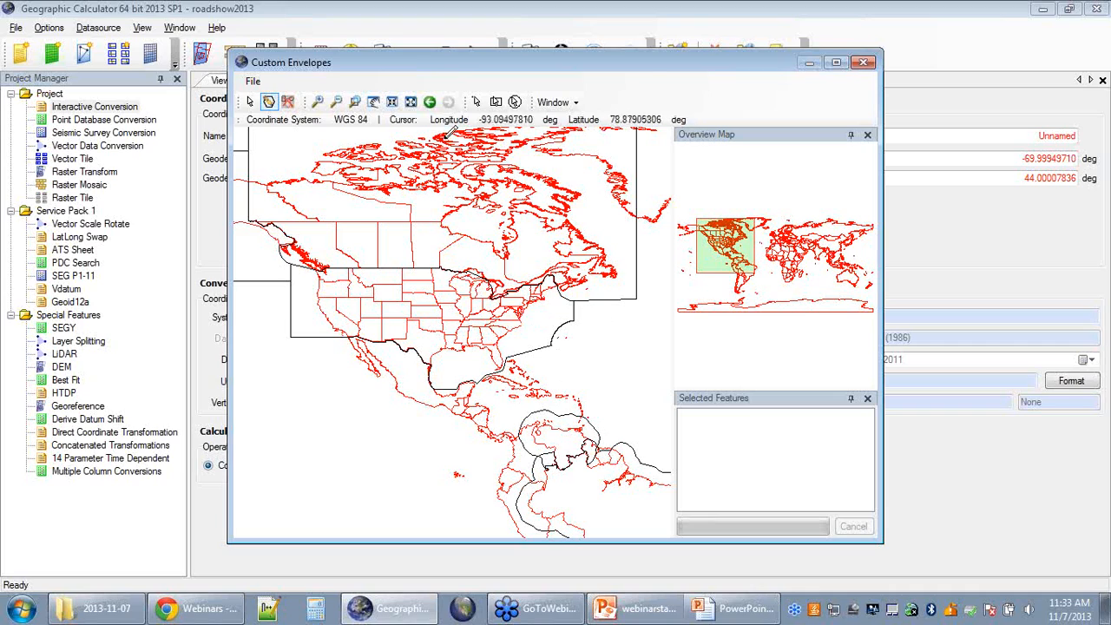
left_click(354, 101)
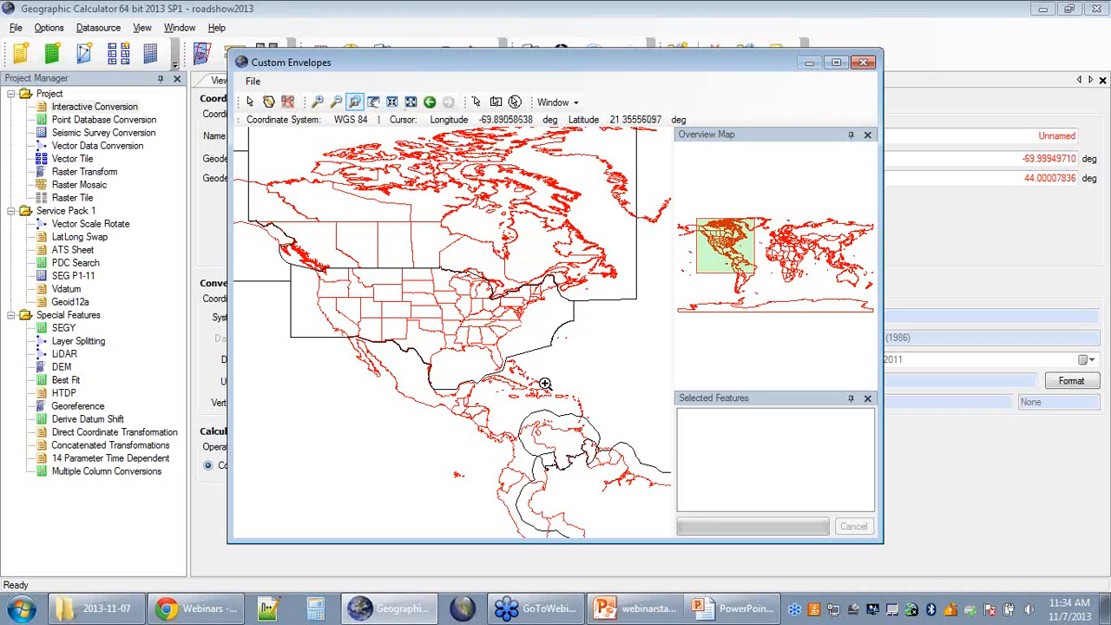
left_click(373, 102)
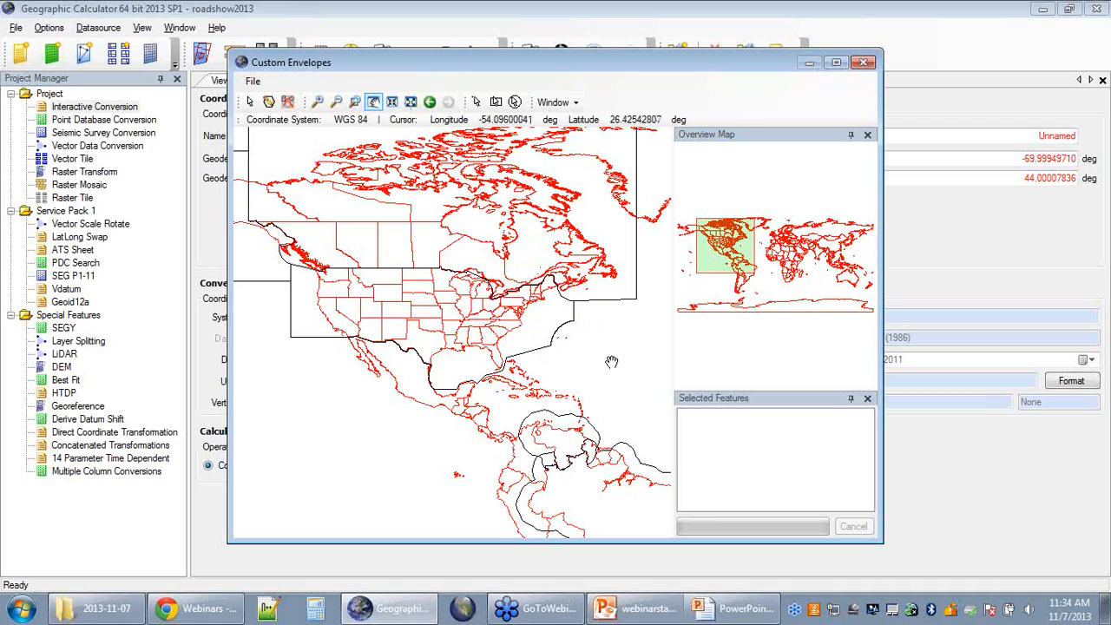
left_click_drag(620, 440, 520, 266)
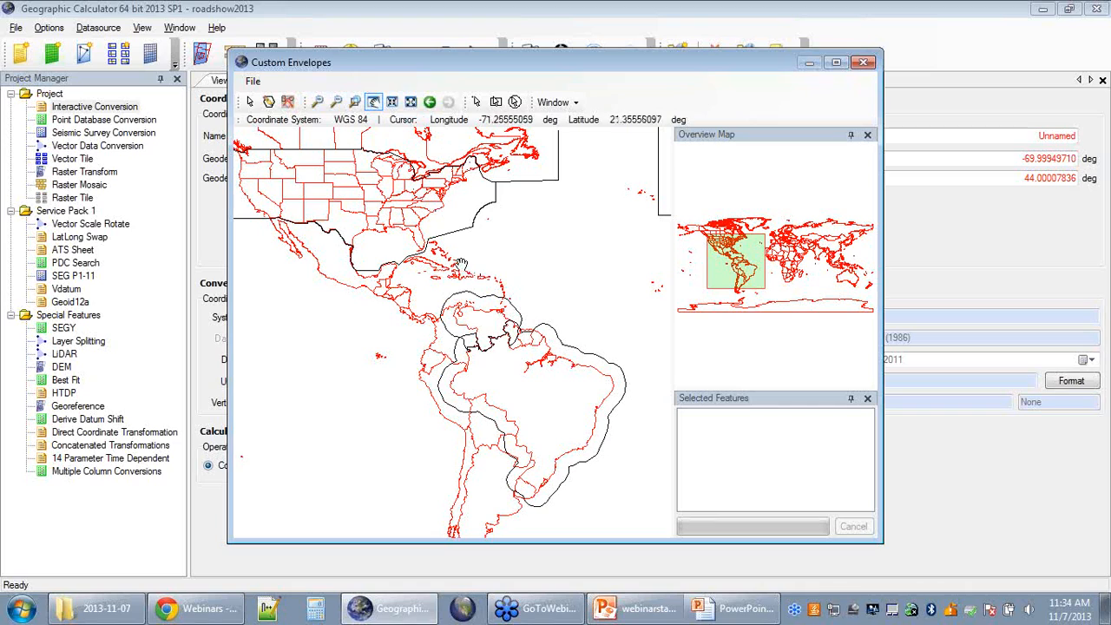
left_click(354, 101)
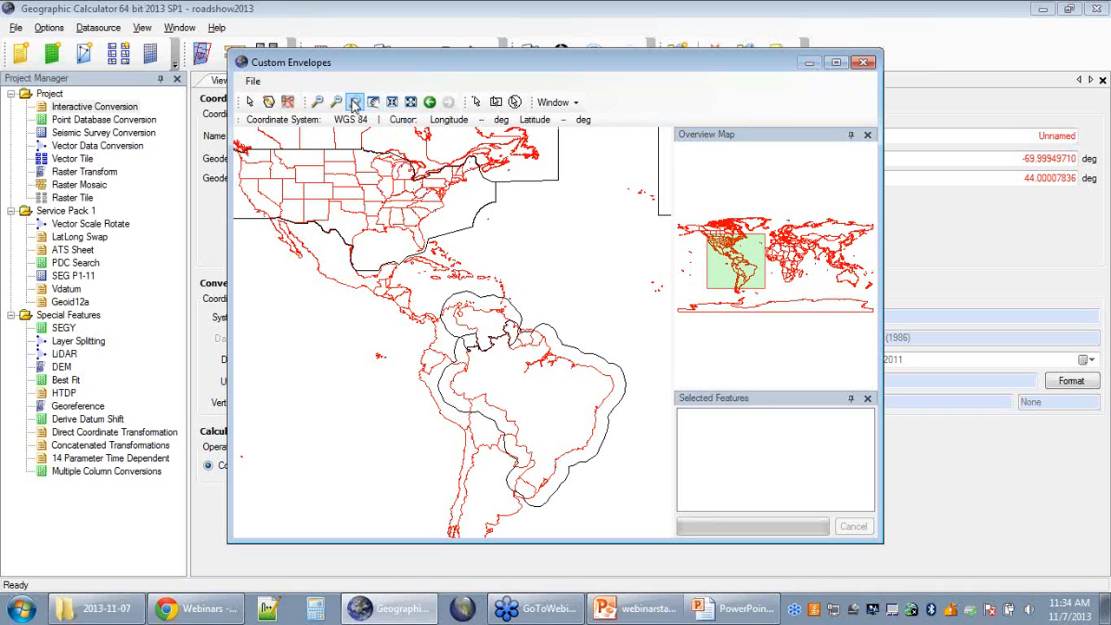
left_click_drag(469, 270, 485, 287)
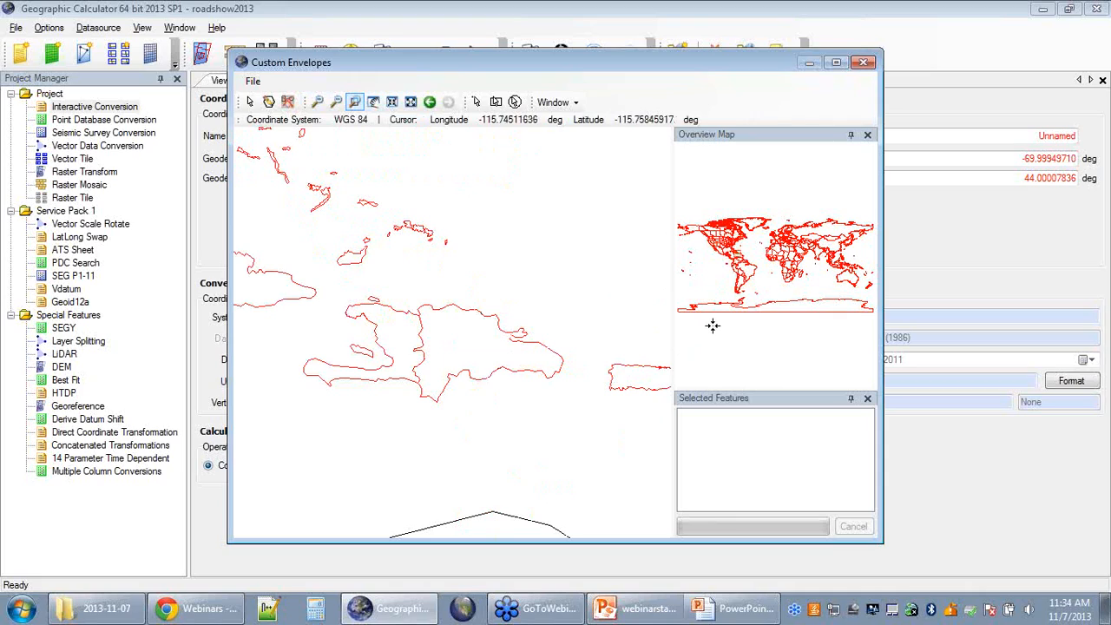
left_click(270, 103)
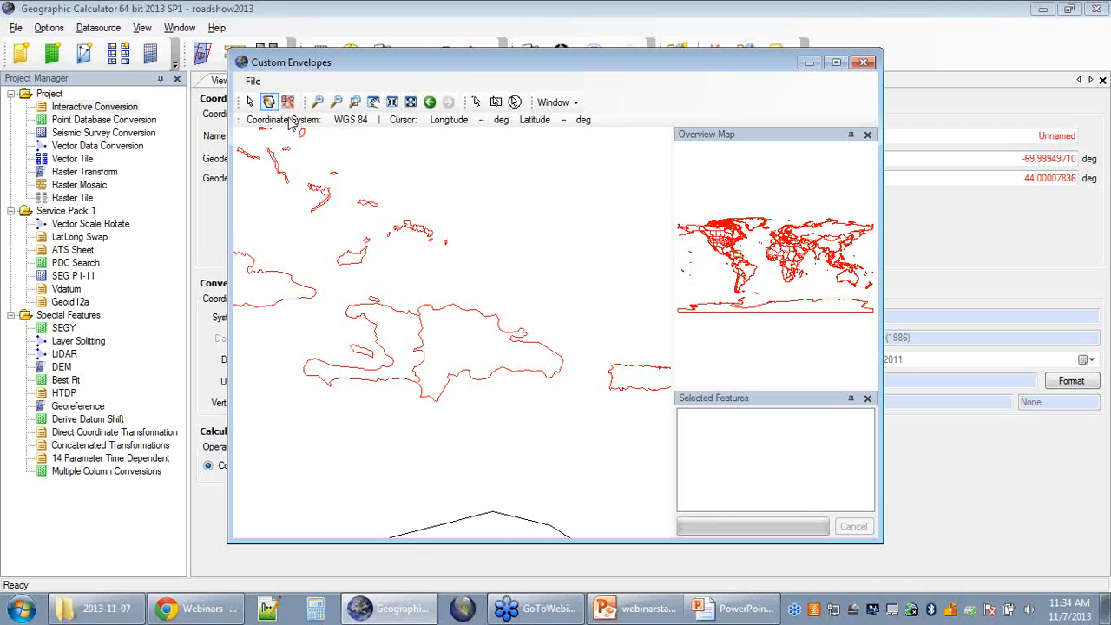
left_click(423, 279)
left_click(328, 291)
left_click(288, 380)
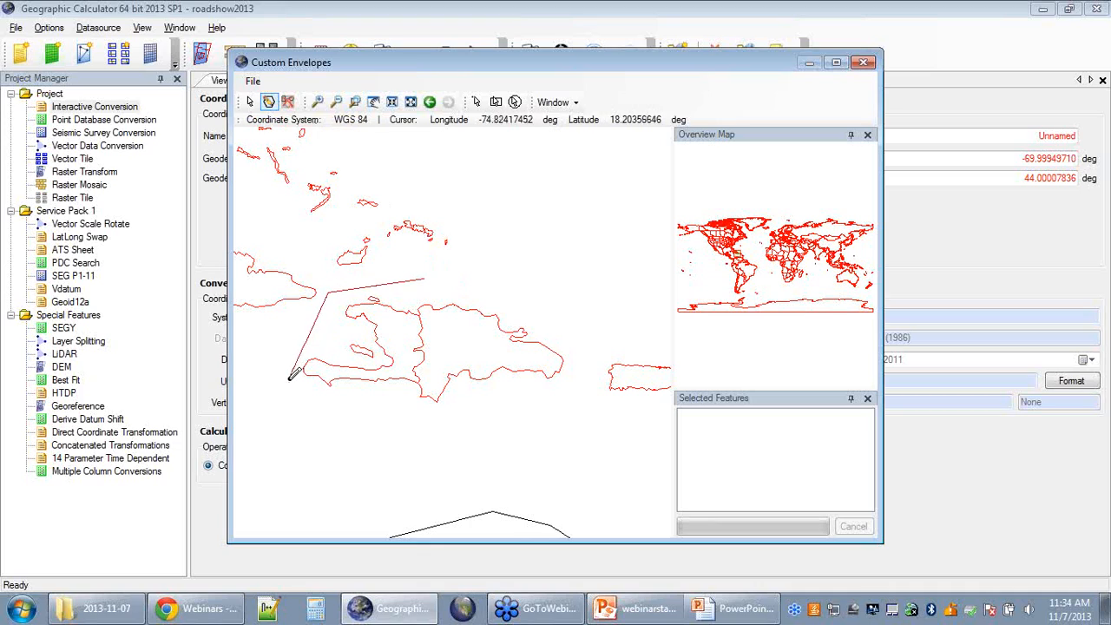
left_click(518, 432)
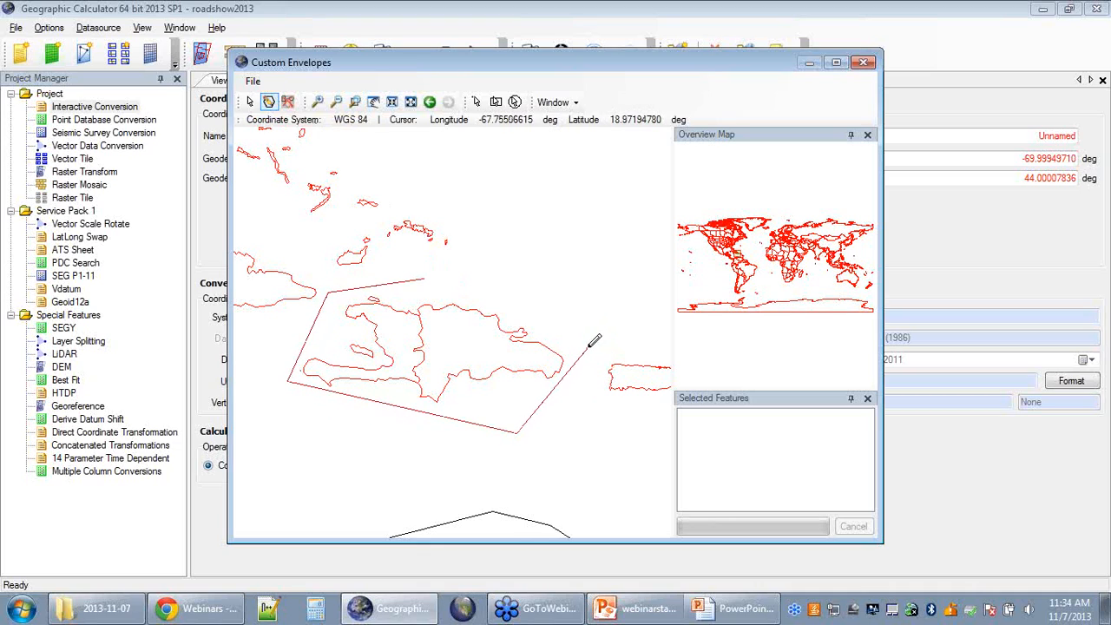
left_click(588, 347)
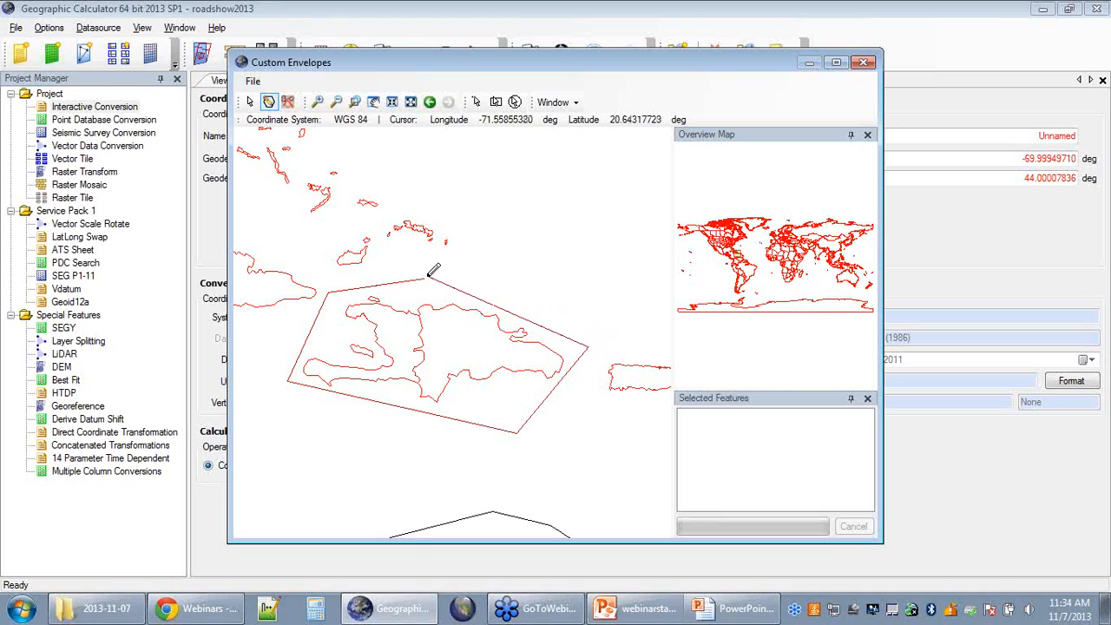
left_click(426, 278)
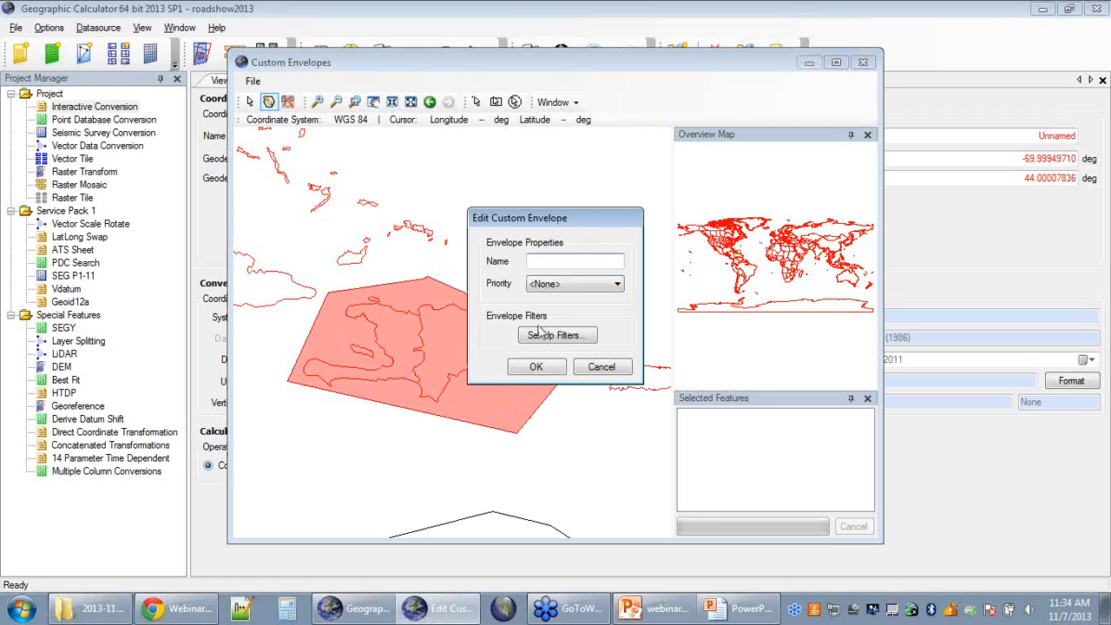
left_click(551, 260)
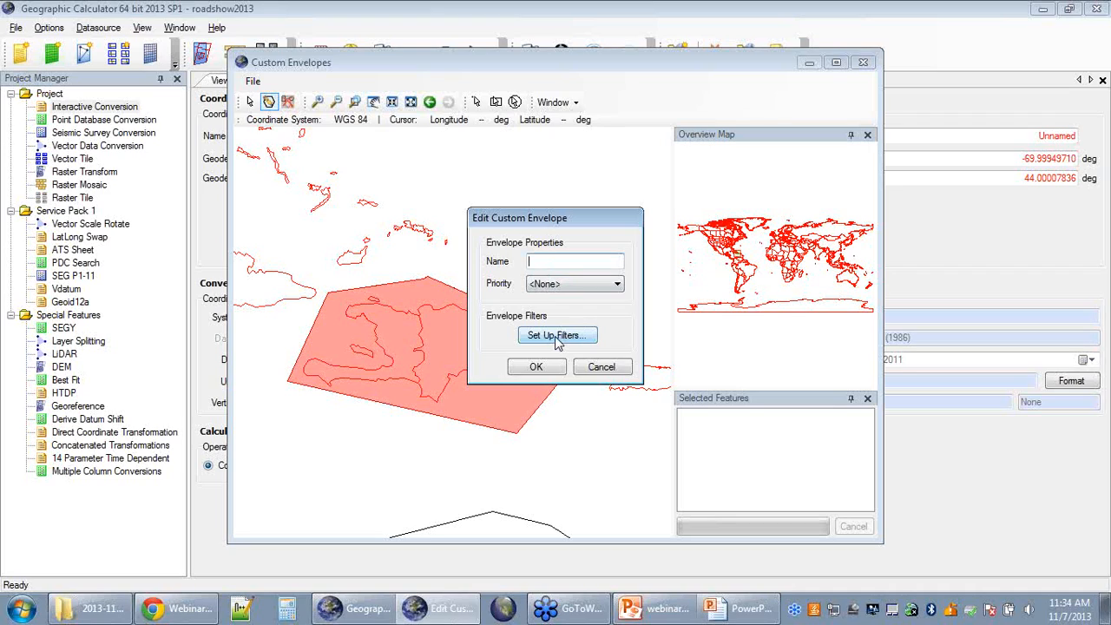
left_click(624, 371)
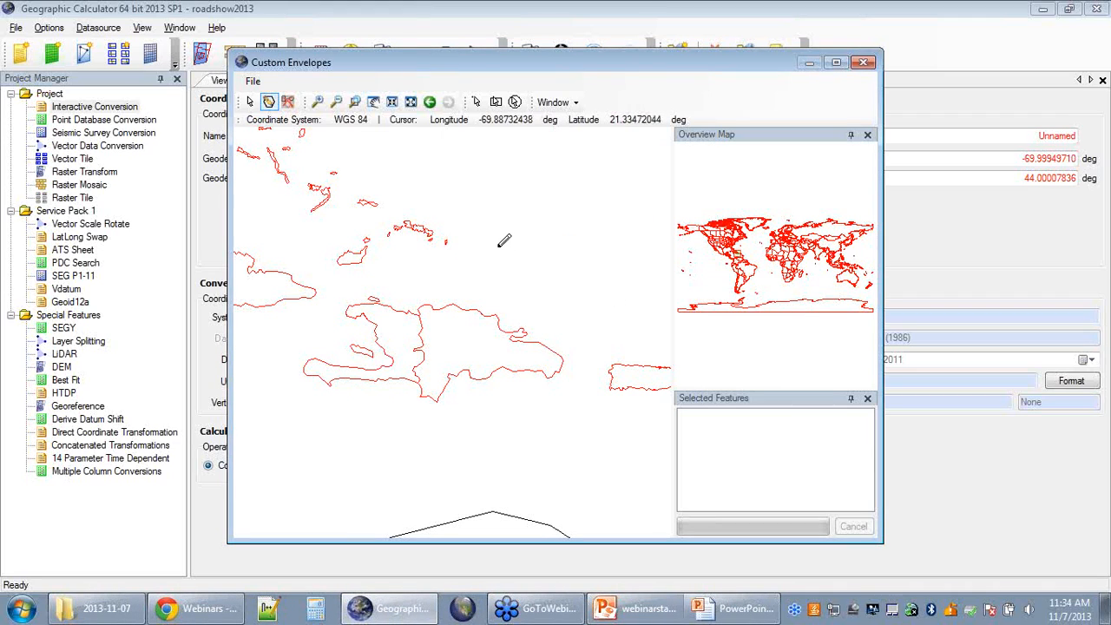
Step: Close the Custom Envelopes editor without saving the envelope changes
scroll(503, 236, "down", 4)
scroll(503, 236, "down", 2)
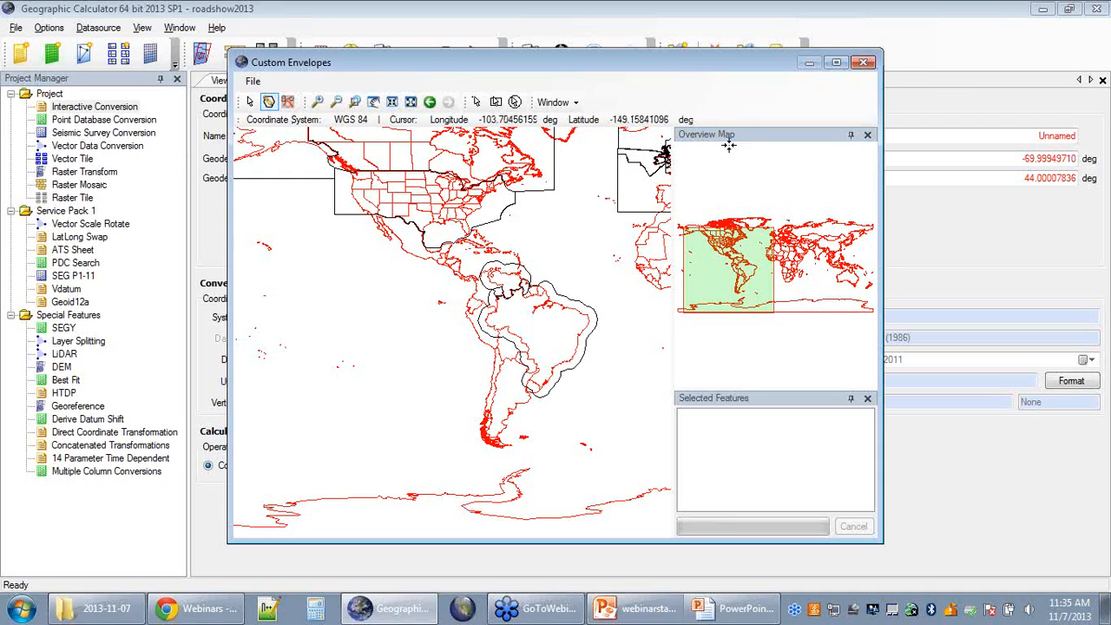
left_click(865, 66)
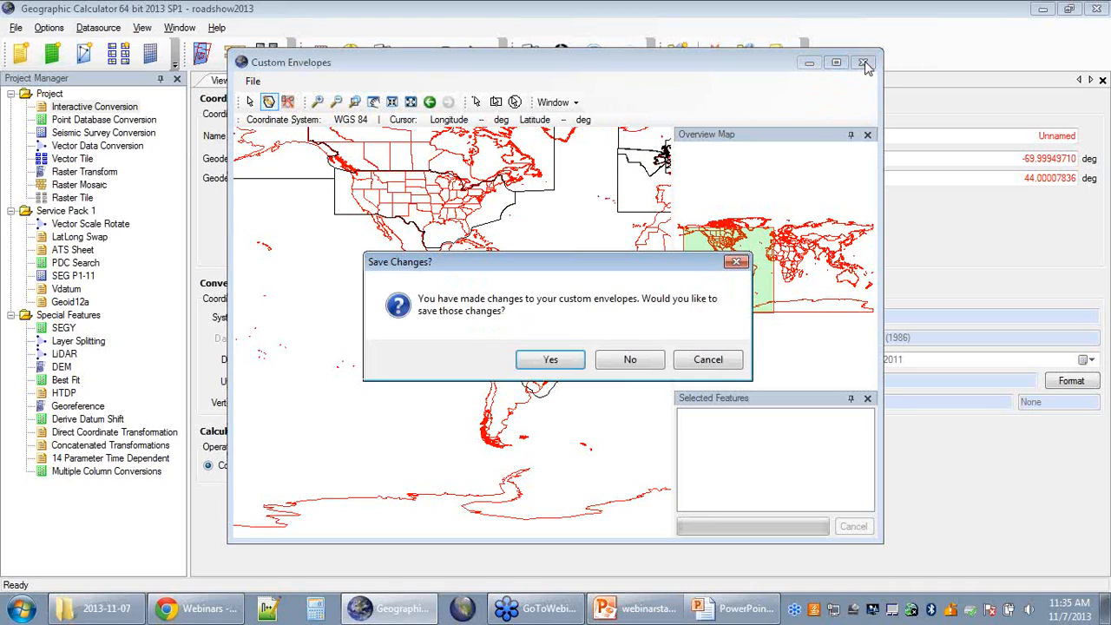
left_click(630, 428)
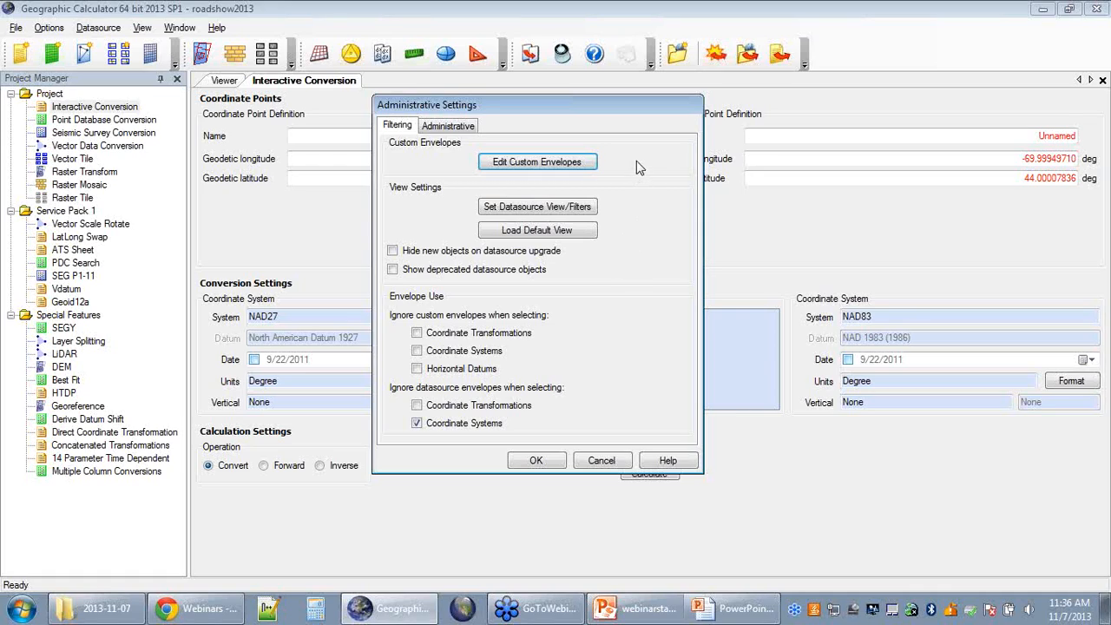
Step: Reopen the custom envelope editor, start a polygon data import, and check which vector file formats can be chosen
left_click(586, 163)
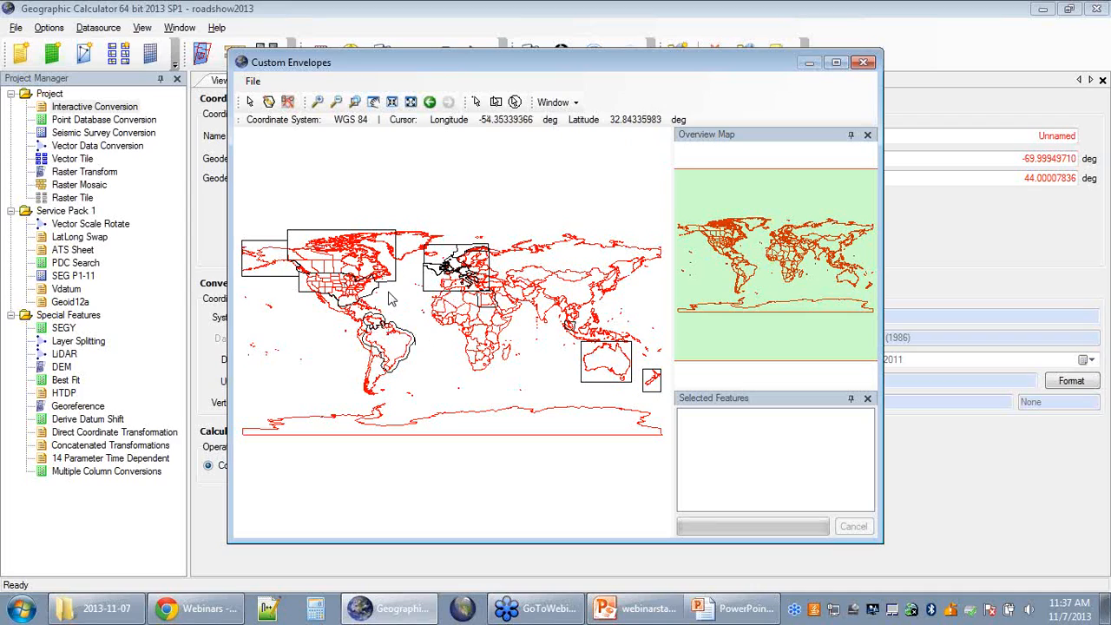
left_click(254, 81)
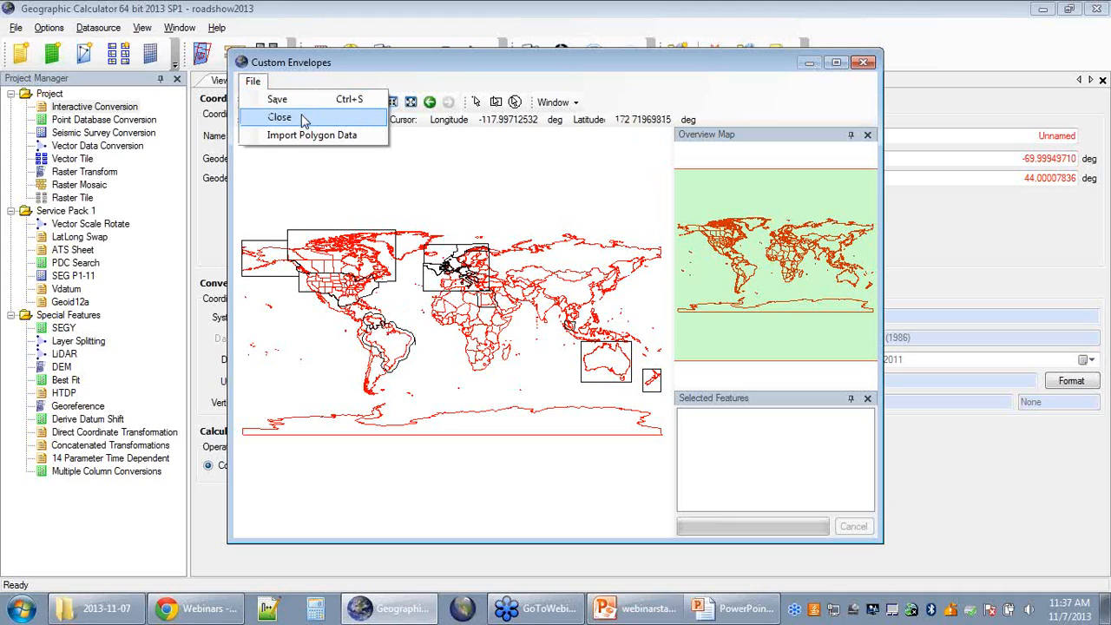
left_click(368, 137)
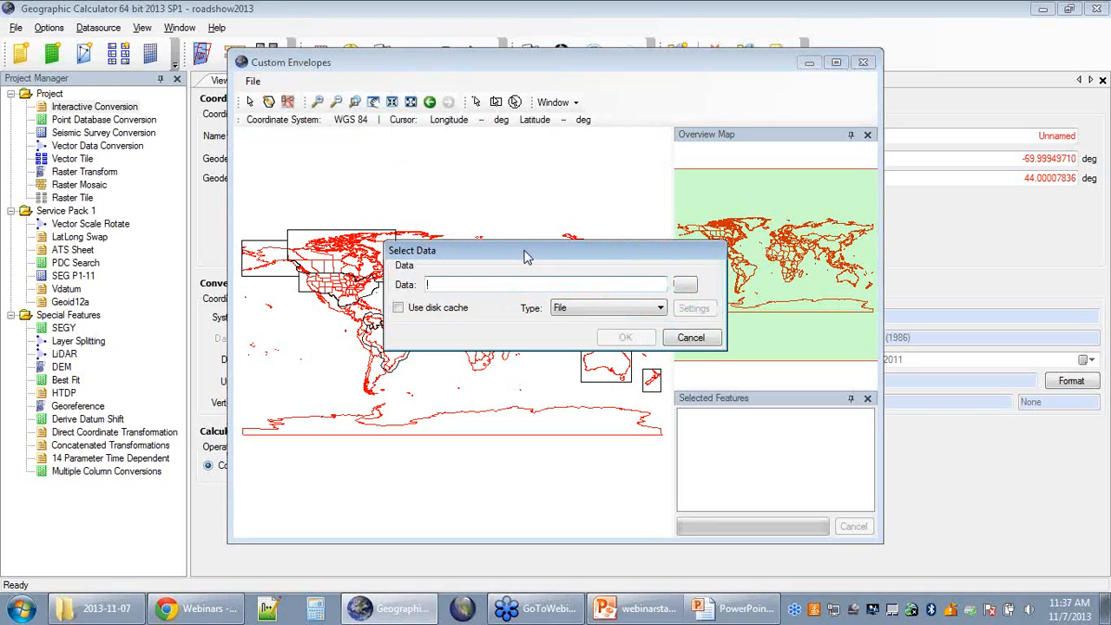
left_click(683, 288)
left_click(988, 542)
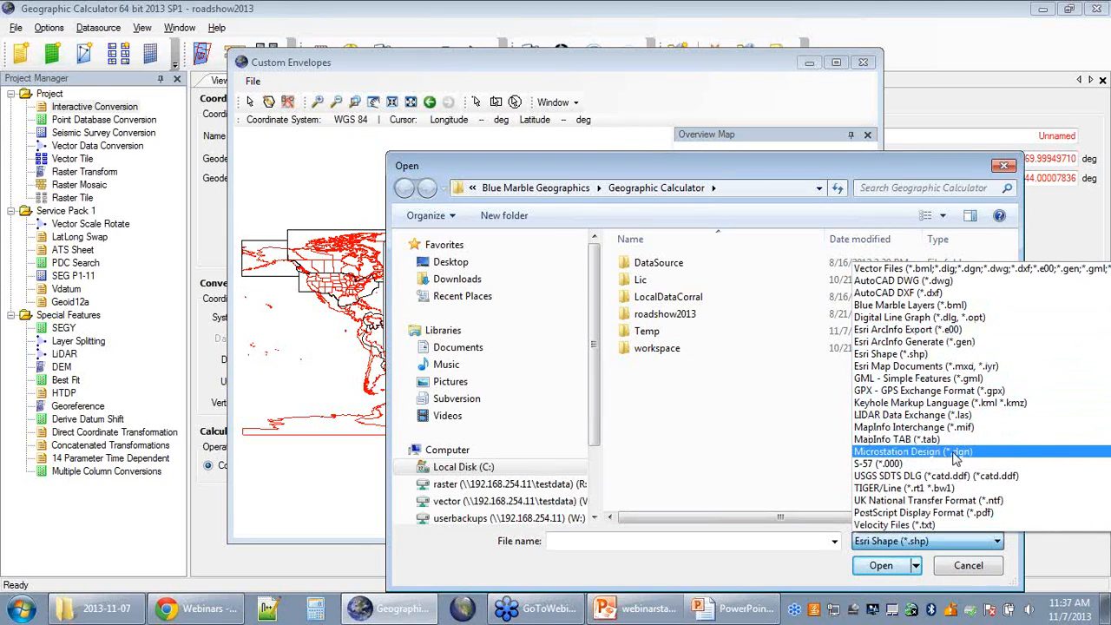
left_click(800, 579)
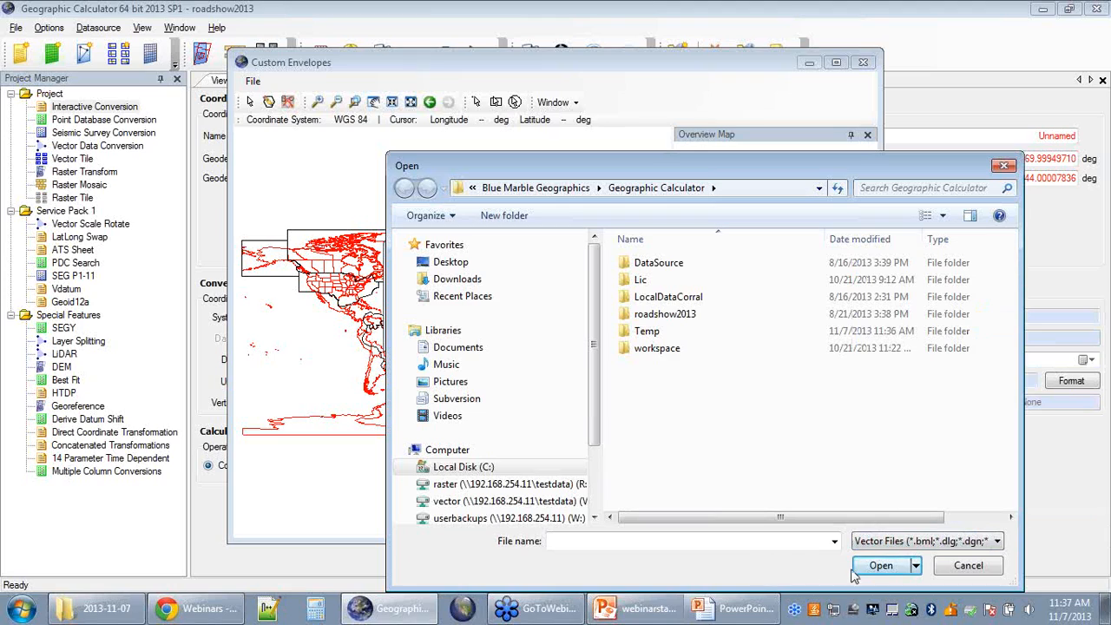
left_click(956, 571)
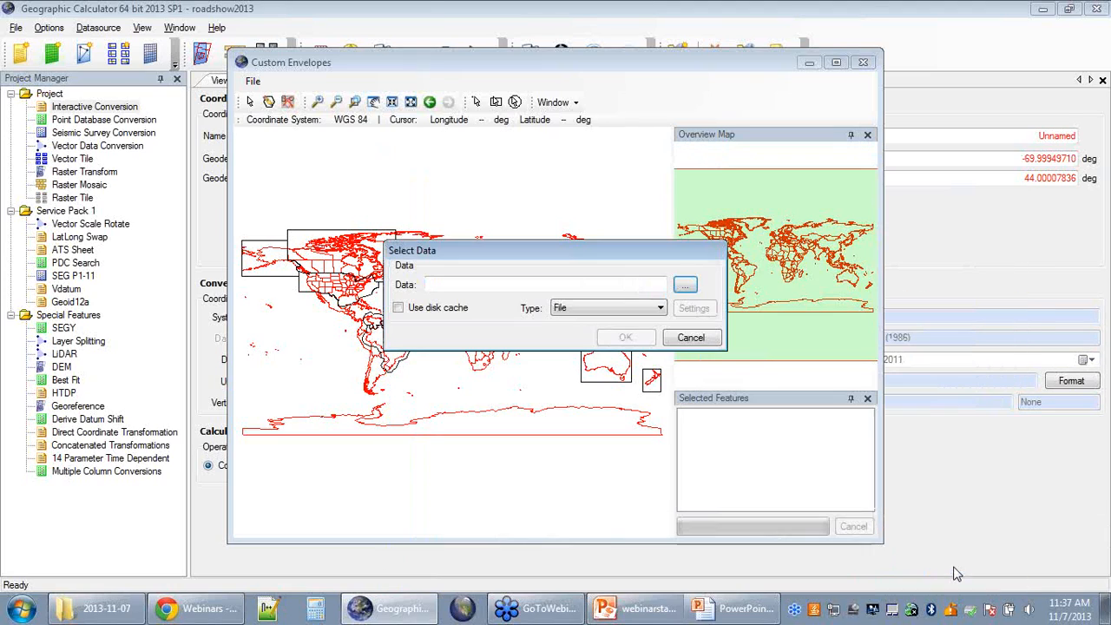
Step: Check the data source types offered for polygon import, cancel the import, and close the Custom Envelopes editor
left_click(658, 309)
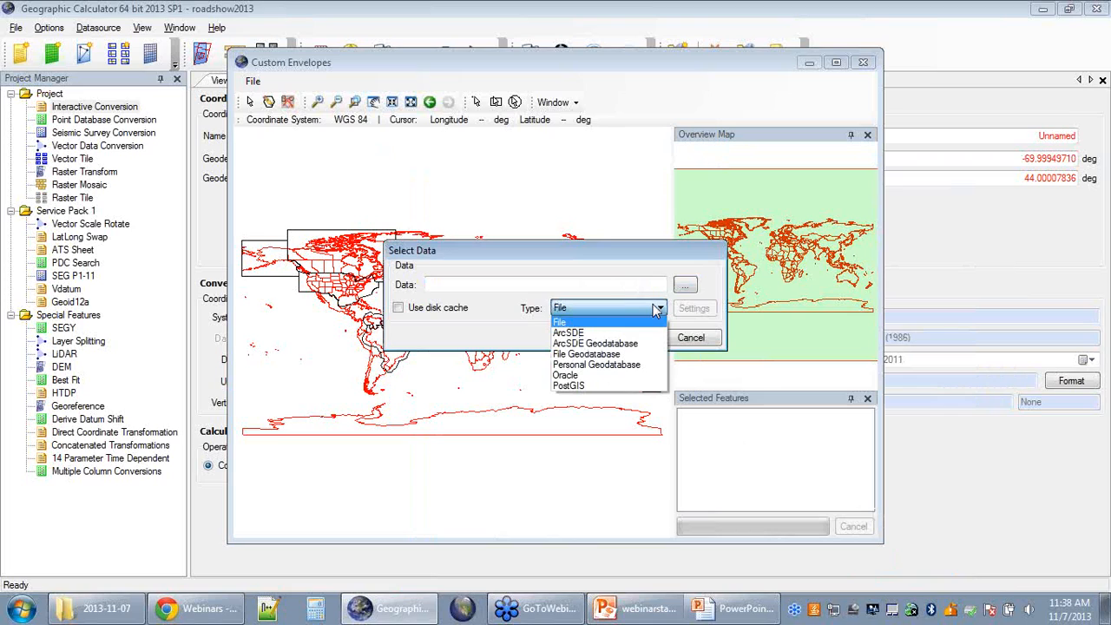
left_click(627, 254)
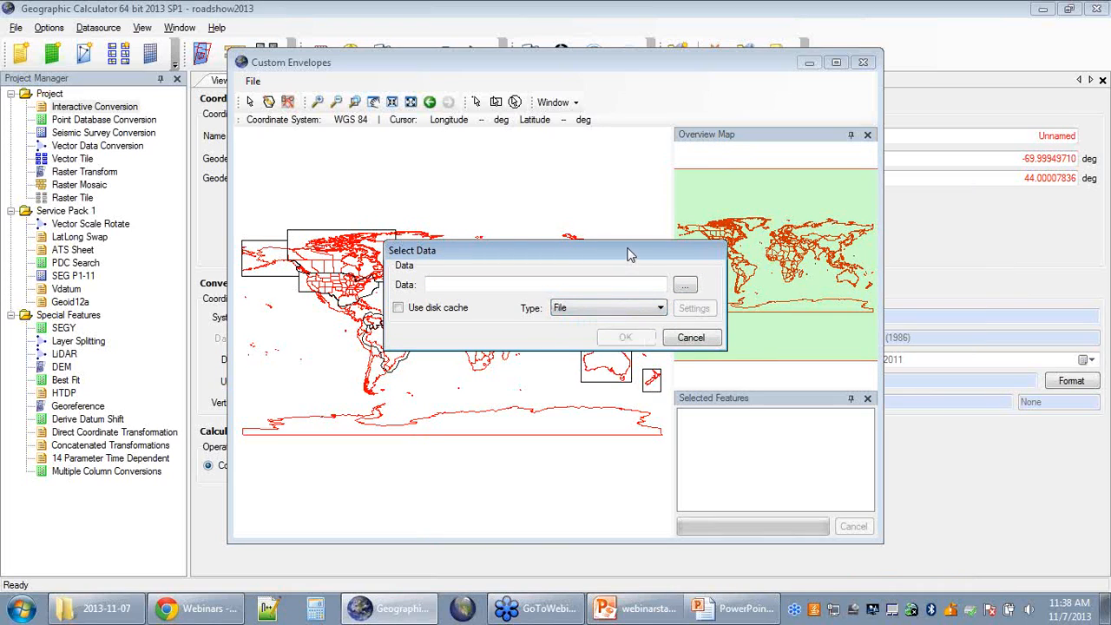
left_click(685, 338)
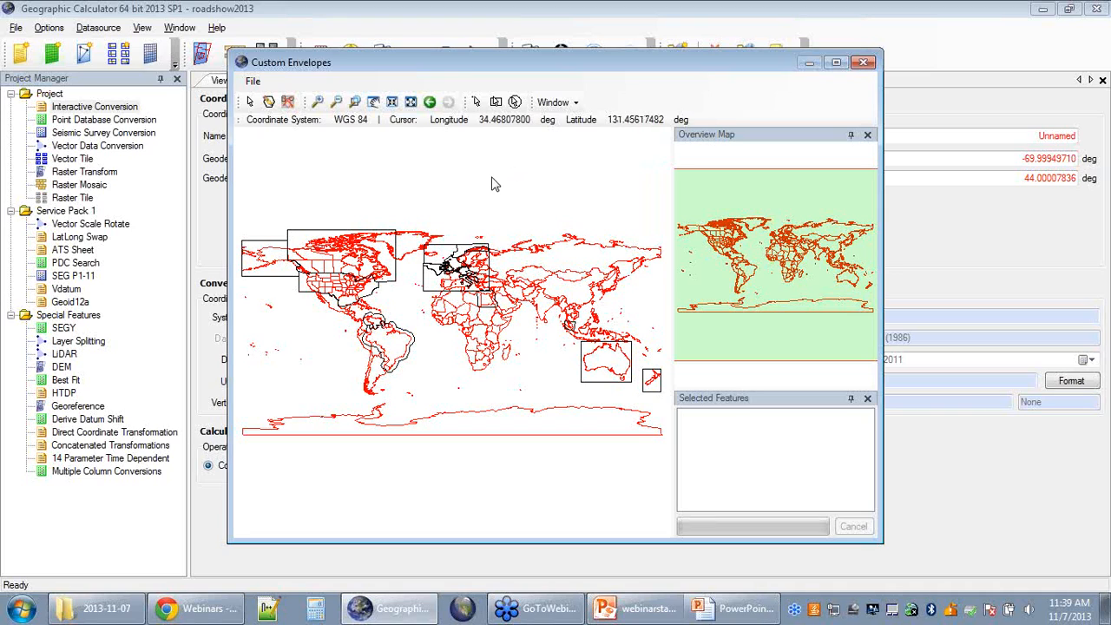
left_click(864, 62)
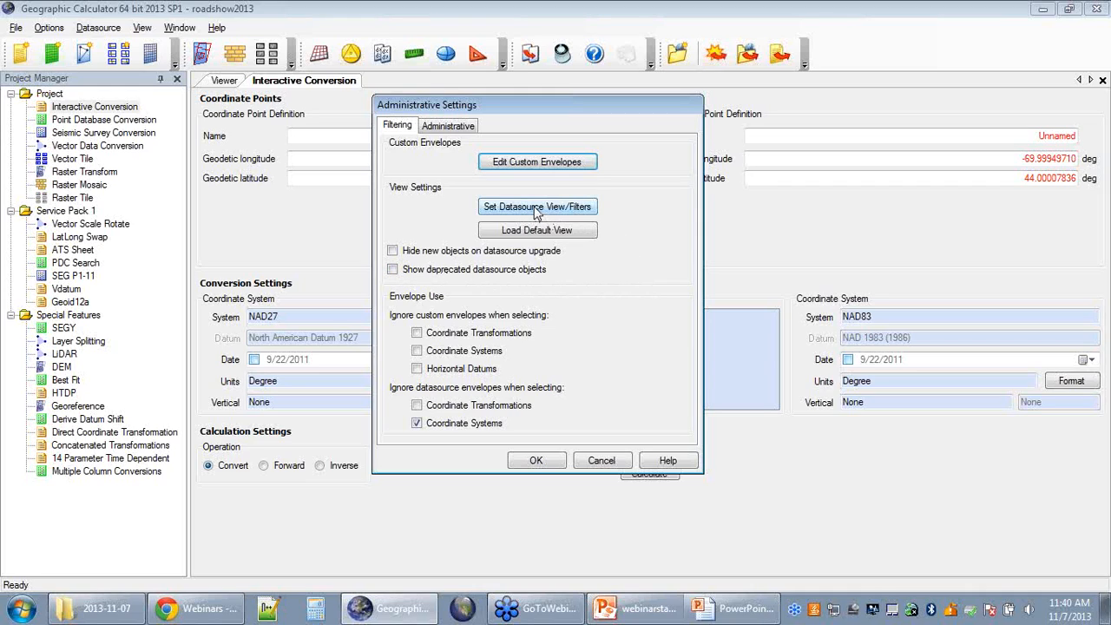
Step: Open the datasource view filters and list the Outdated (Deprecated) geodetic coordinate systems
left_click(536, 209)
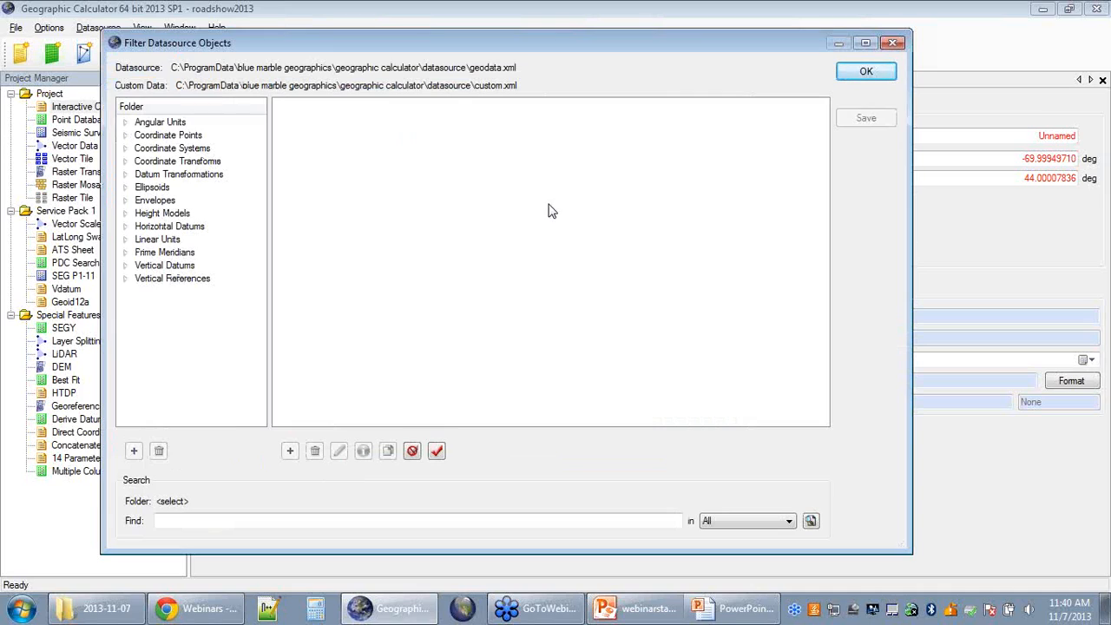
left_click(125, 148)
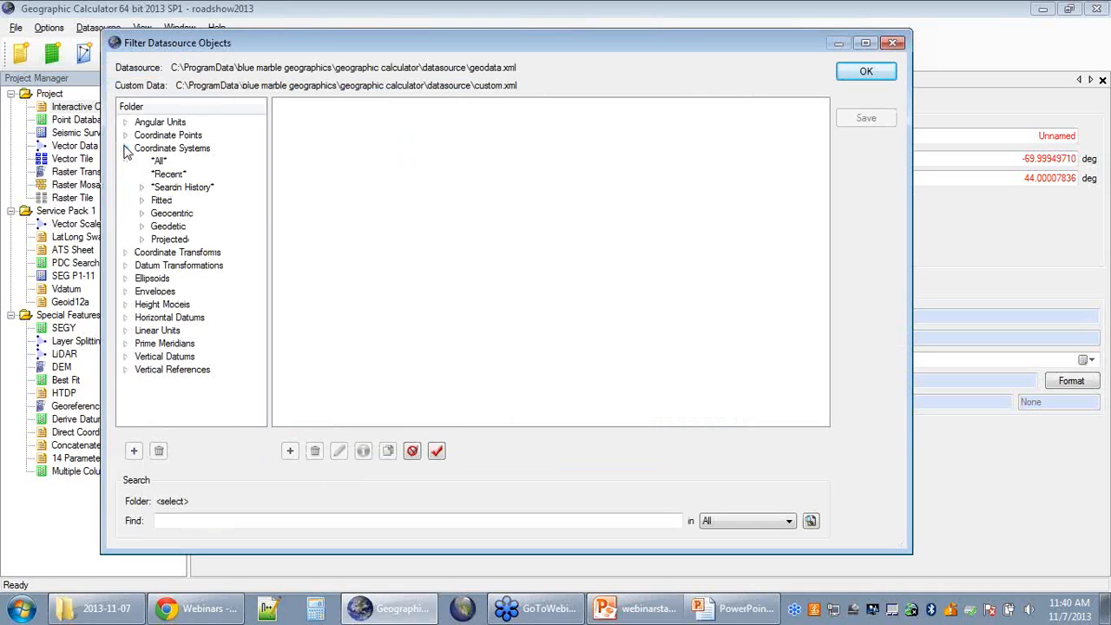
left_click(142, 226)
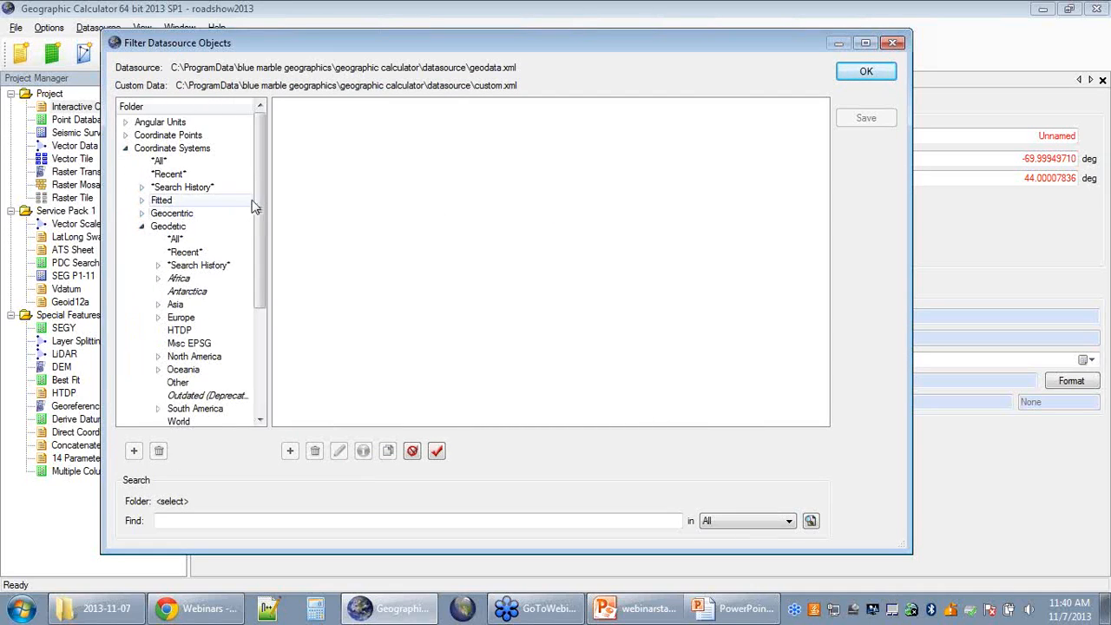
left_click_drag(261, 194, 262, 279)
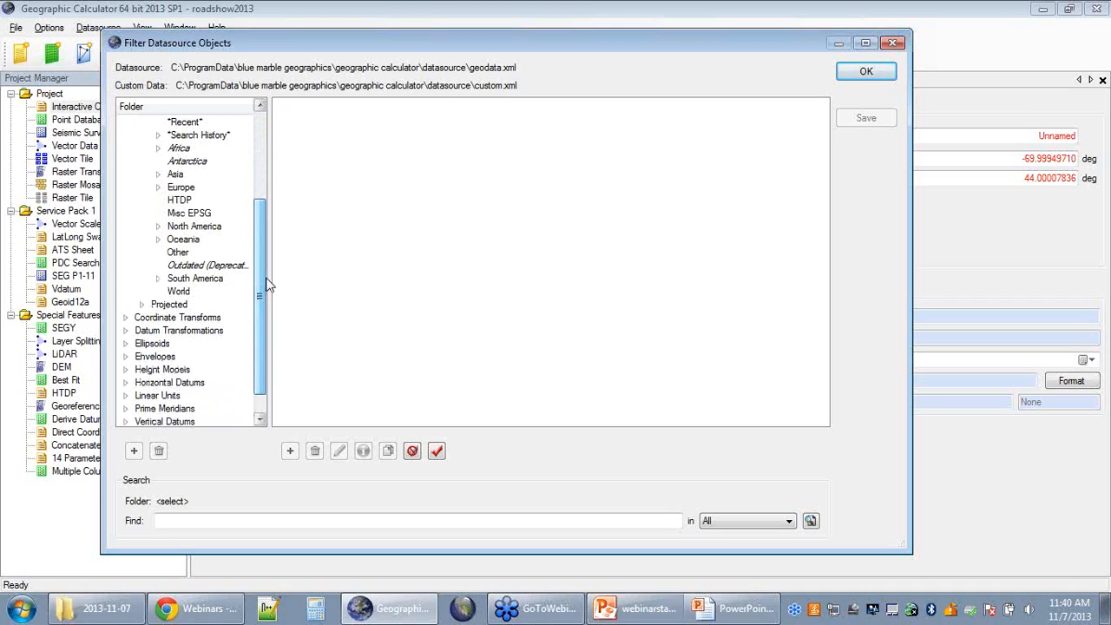
left_click(206, 267)
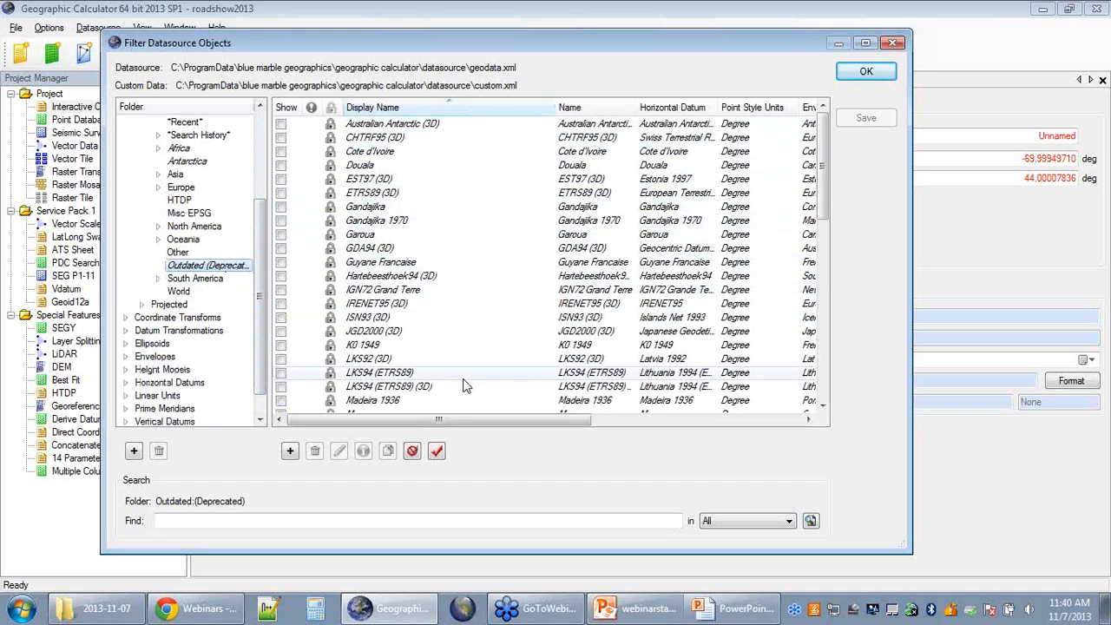
Step: View the definition and identification details of the EST97 (3D) coordinate system, and close its viewer
right_click(390, 179)
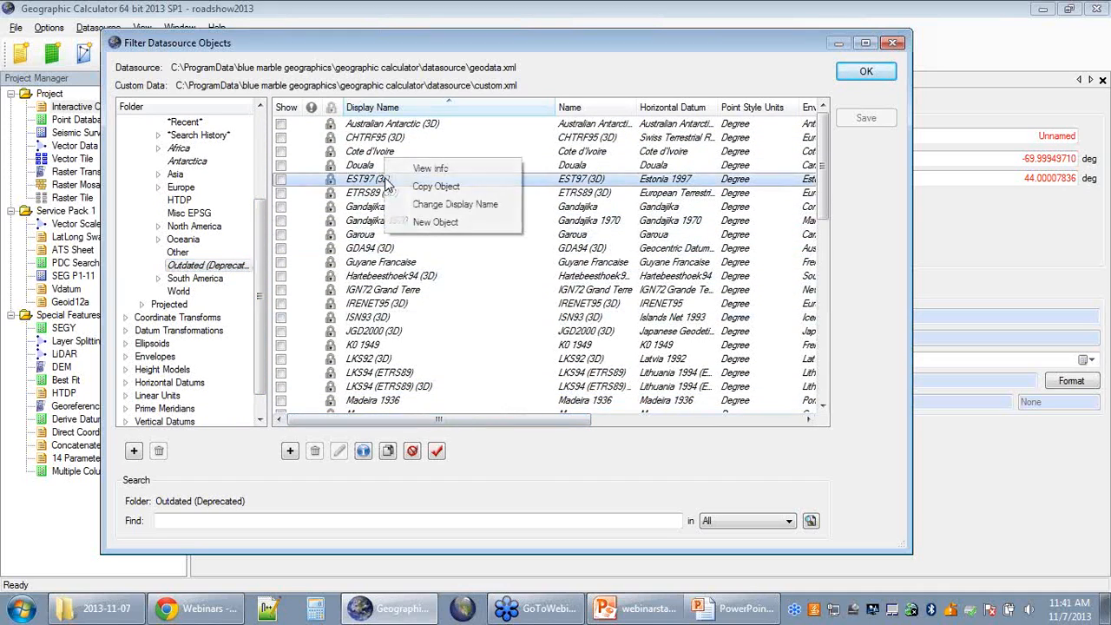
left_click(459, 170)
left_click_drag(765, 111, 647, 76)
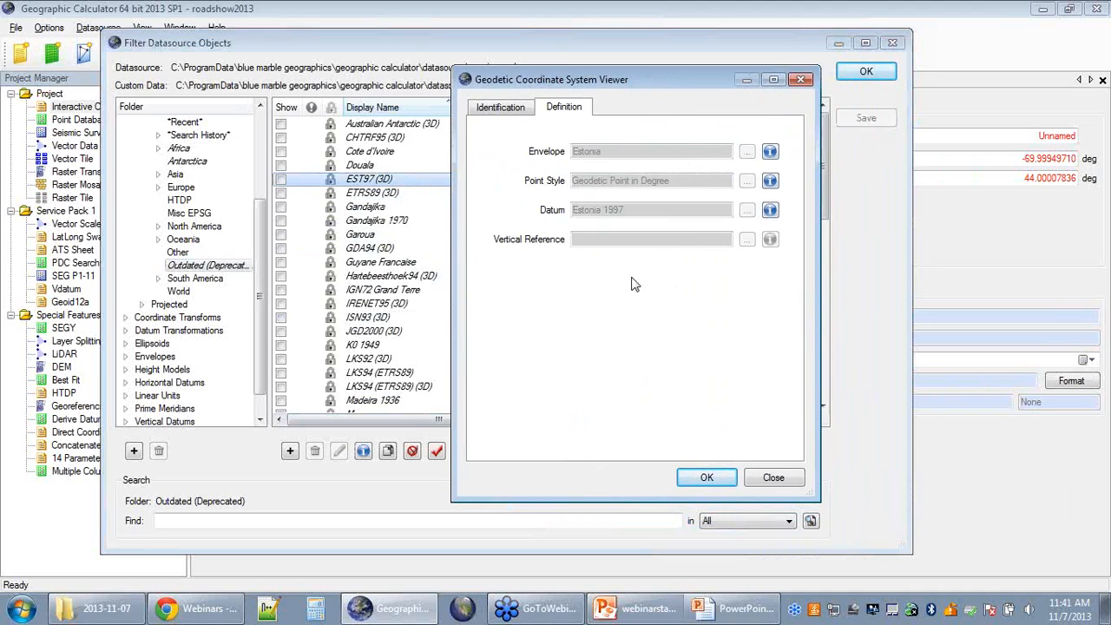
left_click(516, 113)
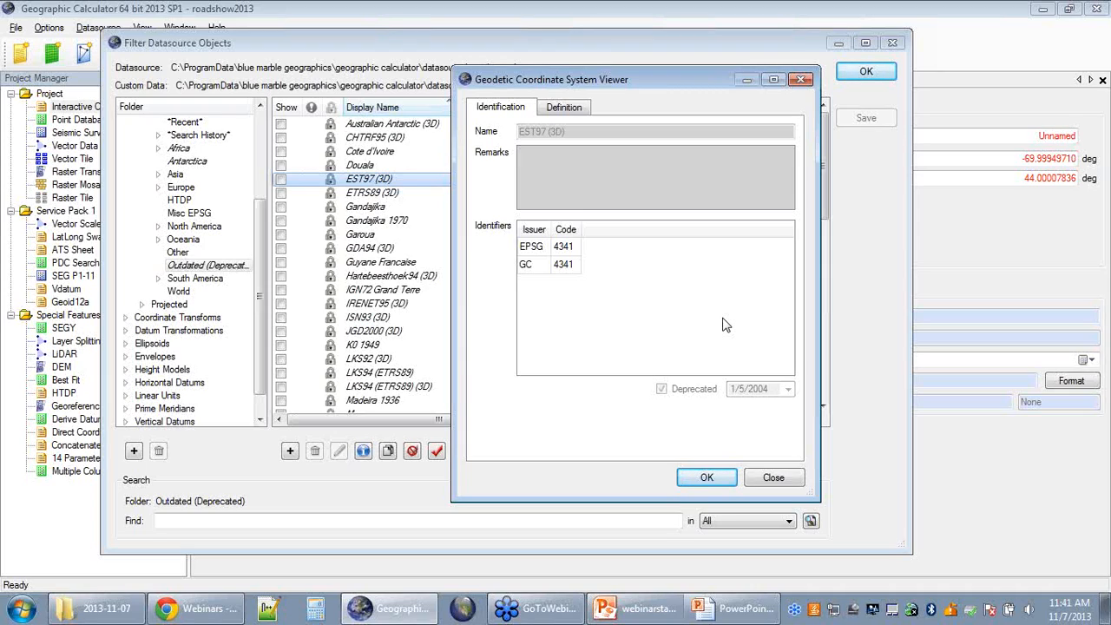
left_click(771, 479)
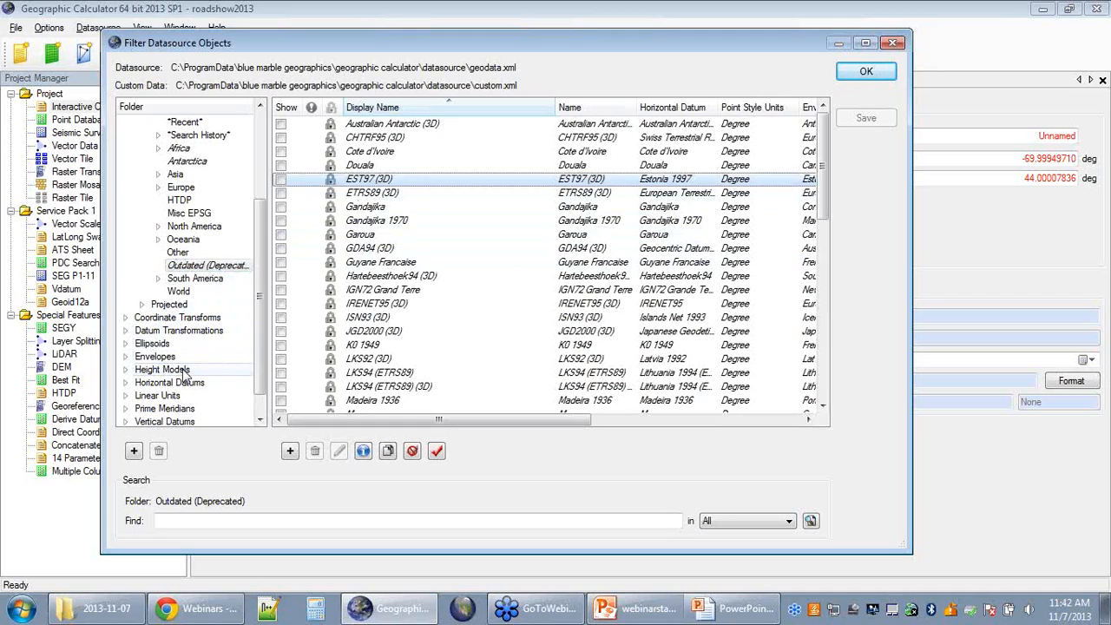
Step: Close the datasource filter window, review the filtering and administrative lockdown options, and cancel the Administrative Settings
left_click(893, 44)
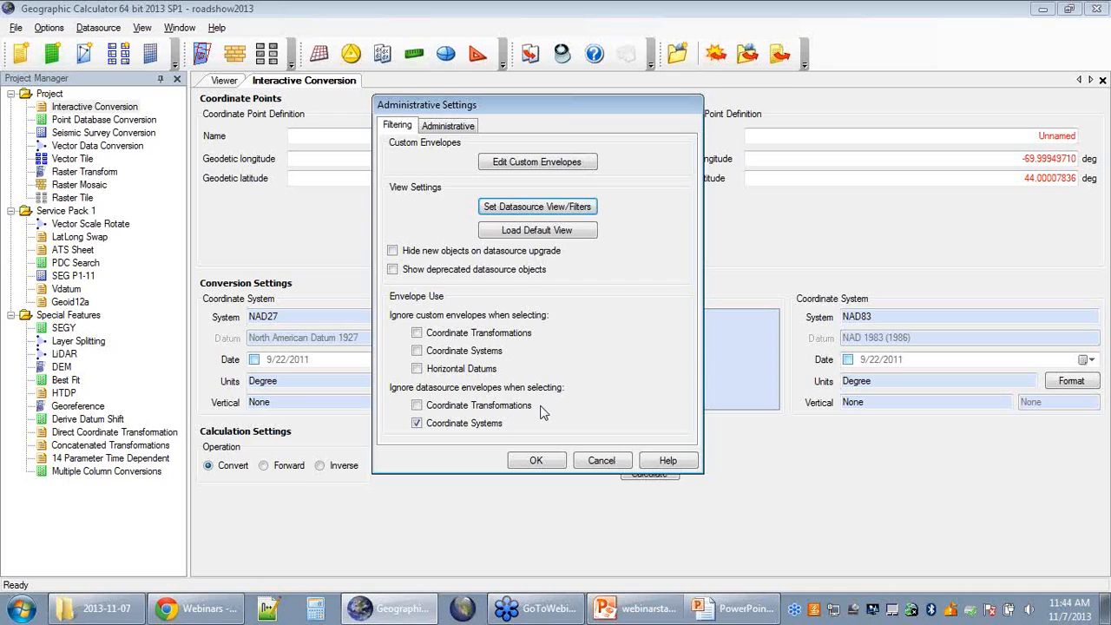
left_click_drag(517, 105, 764, 210)
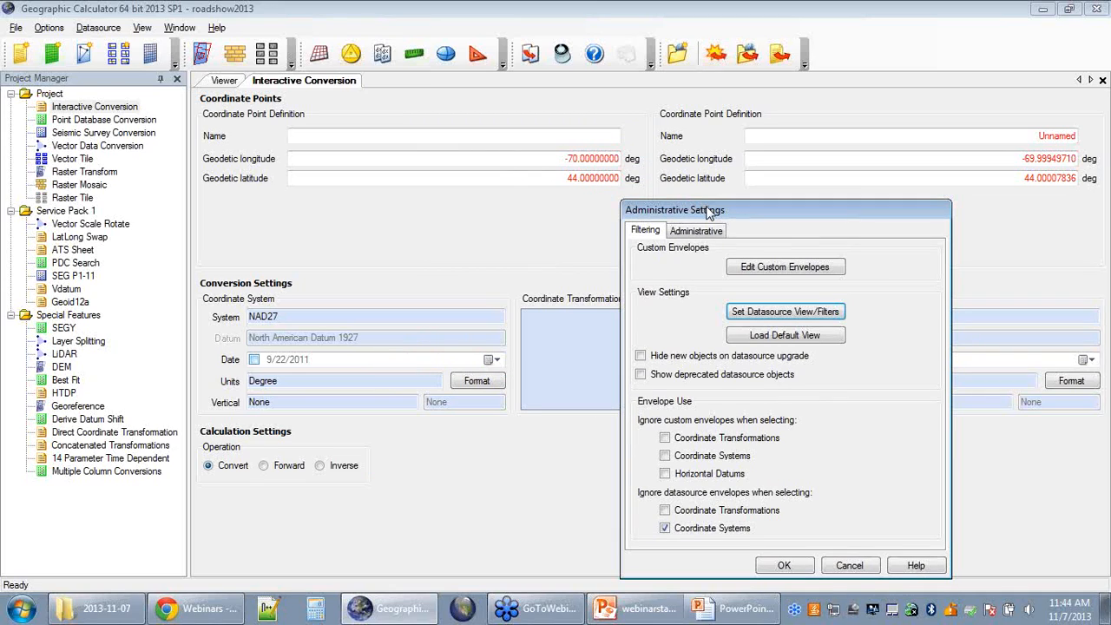
left_click_drag(708, 213, 519, 113)
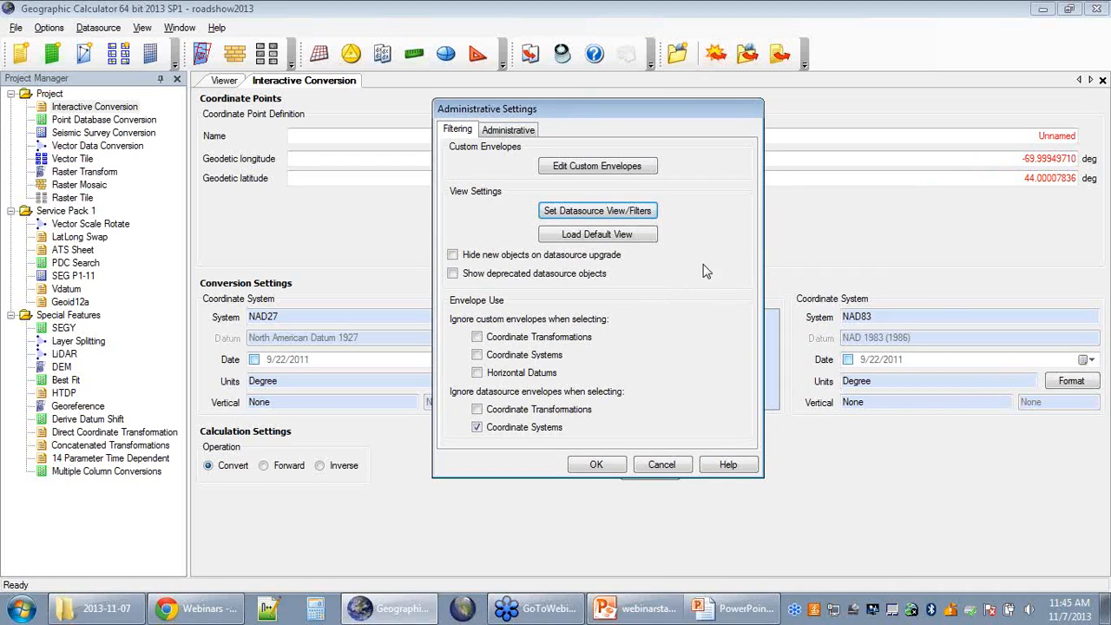
left_click(519, 131)
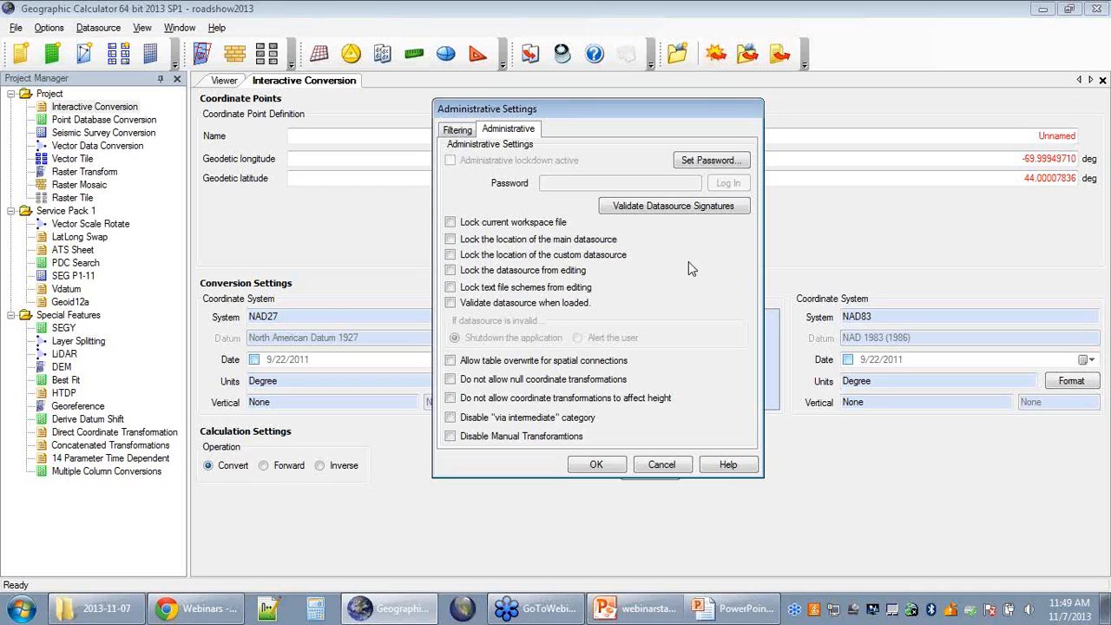
left_click(684, 463)
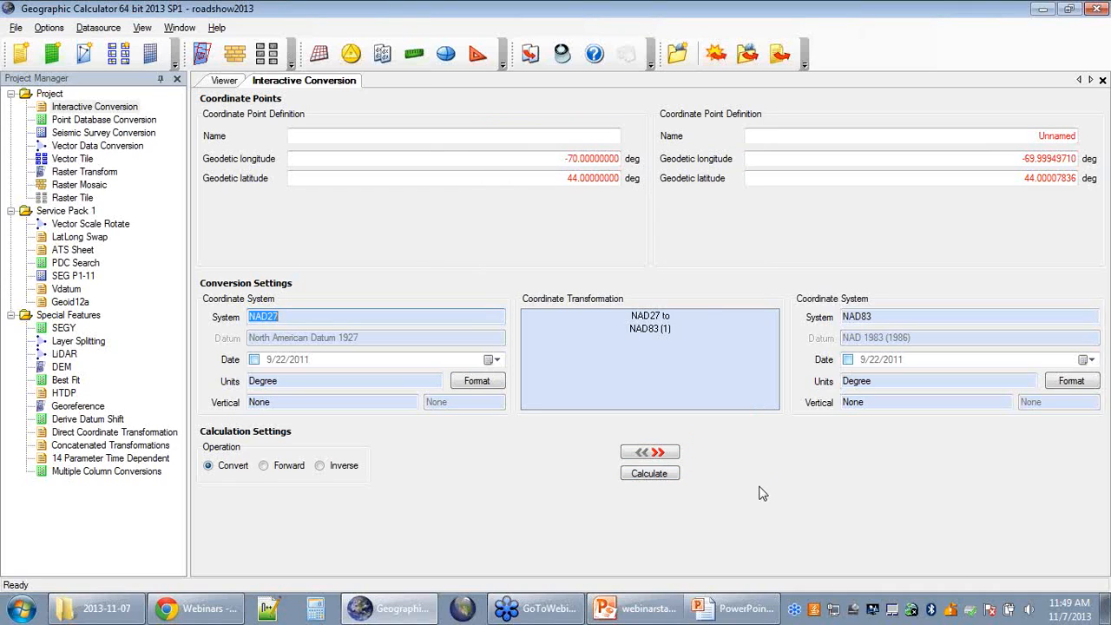
Step: Switch to the PowerPoint slide show and advance from the Upcoming Events slide to the closing Thanks slide
left_click(738, 612)
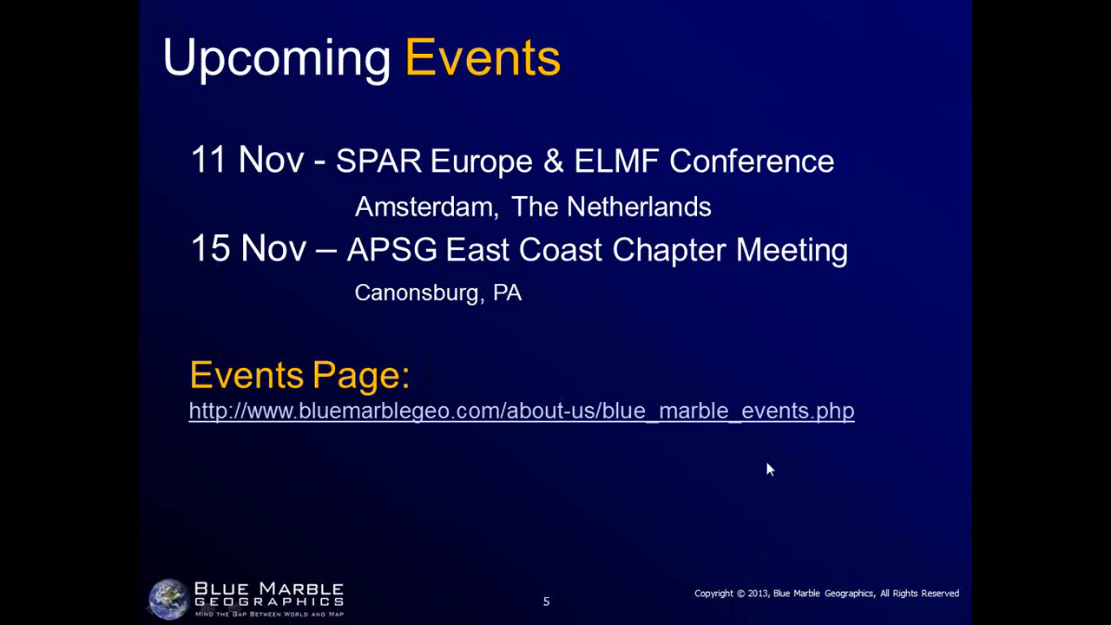
left_click(767, 463)
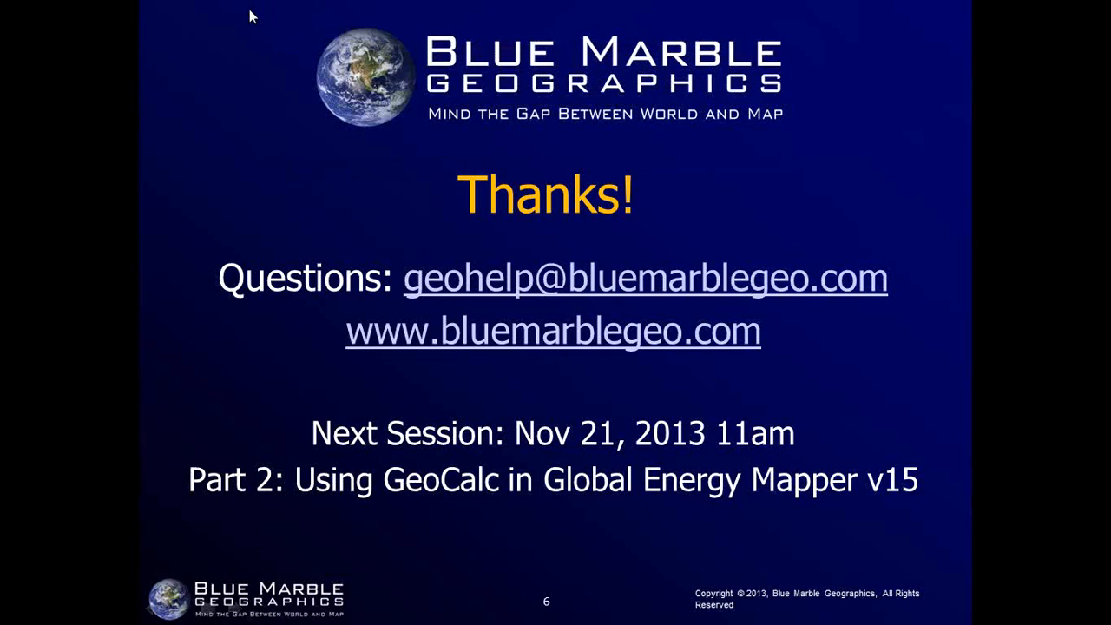
left_click(796, 185)
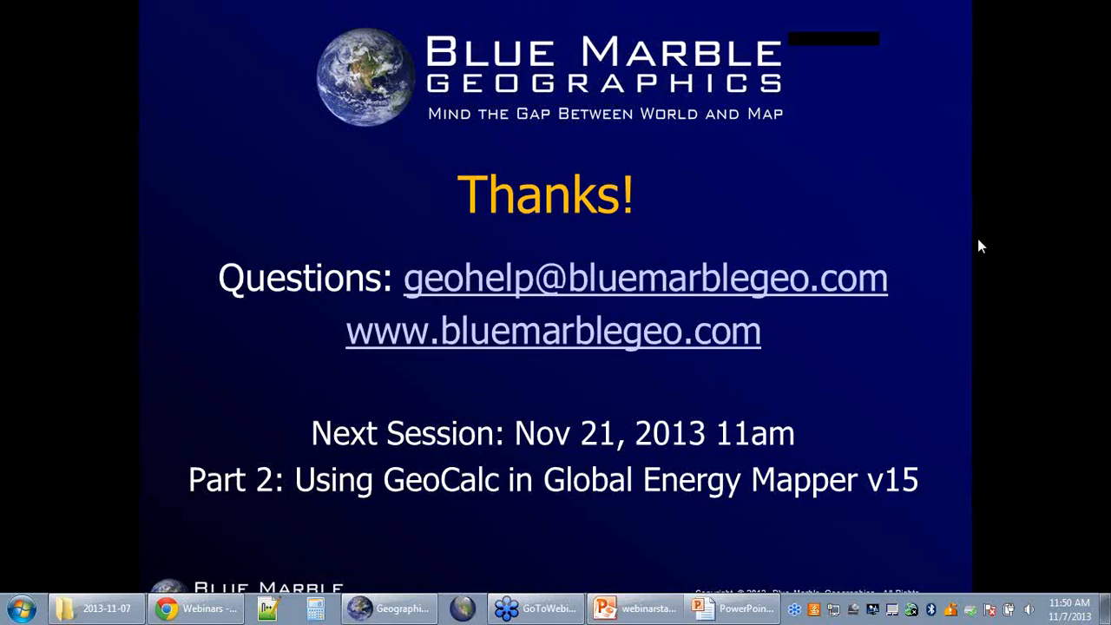
Step: Switch back to Geographic Calculator and view the Point Database, Seismic Survey and Vector Data Conversion jobs in the Project folder
left_click(392, 615)
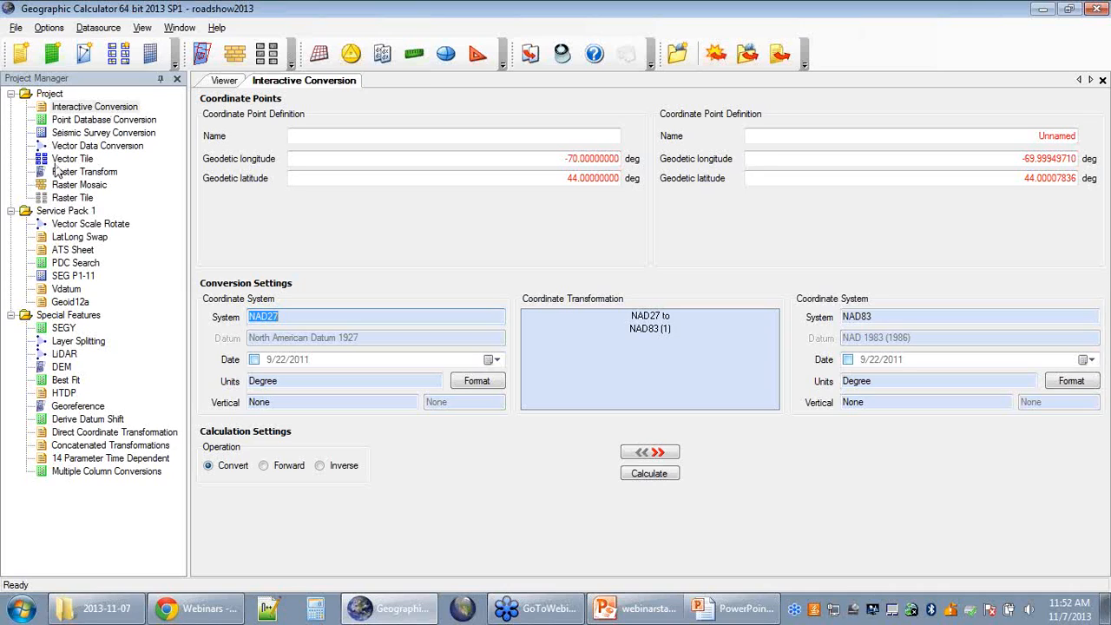
left_click(61, 122)
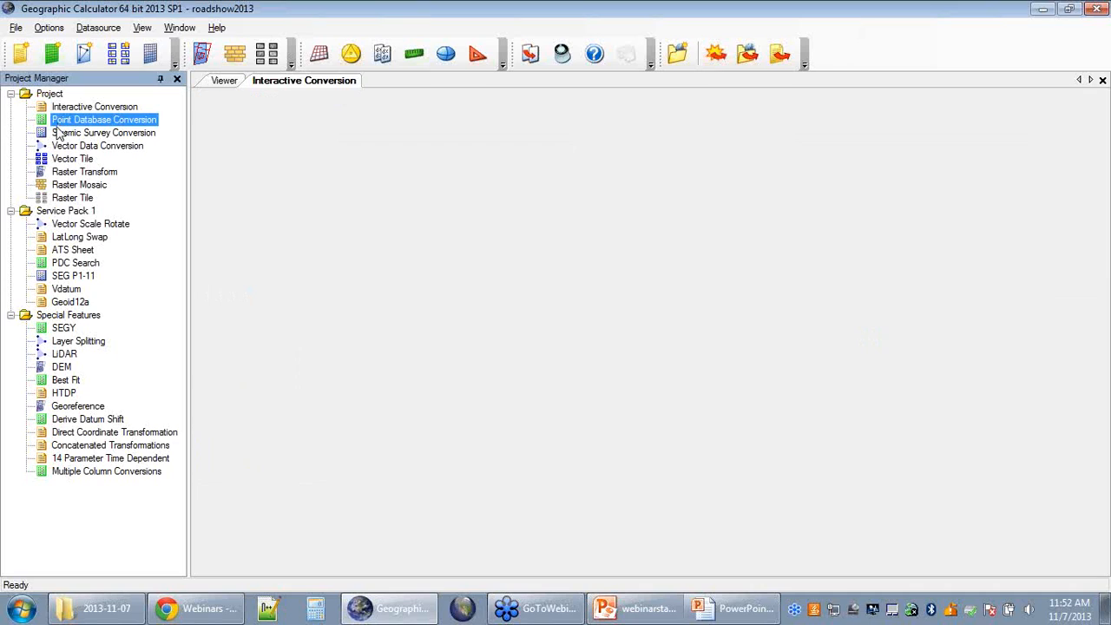
left_click(61, 133)
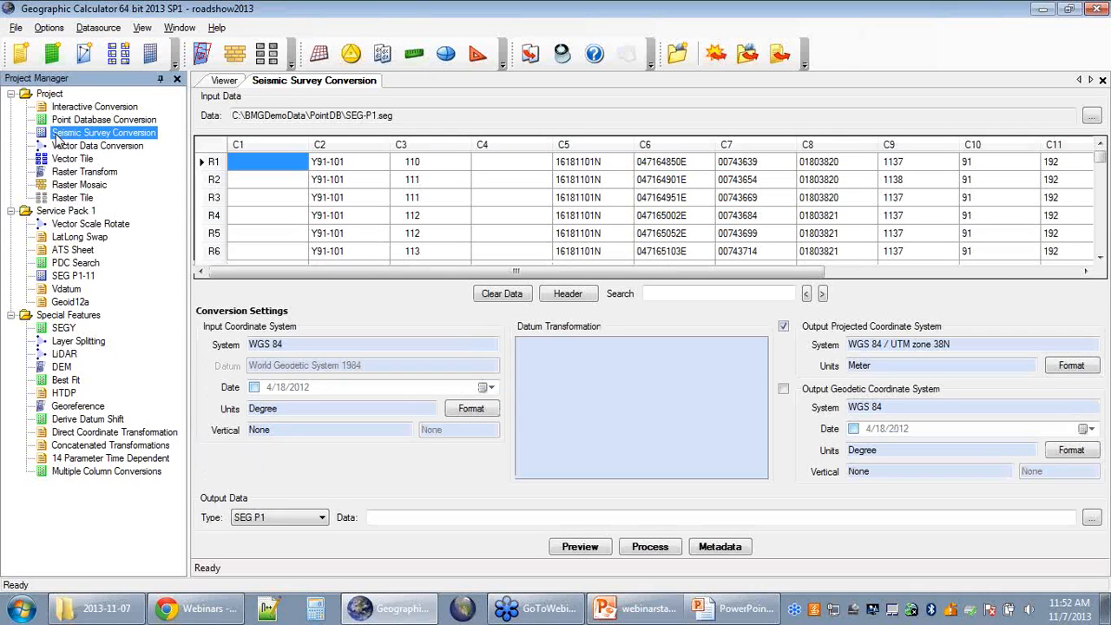
left_click(60, 146)
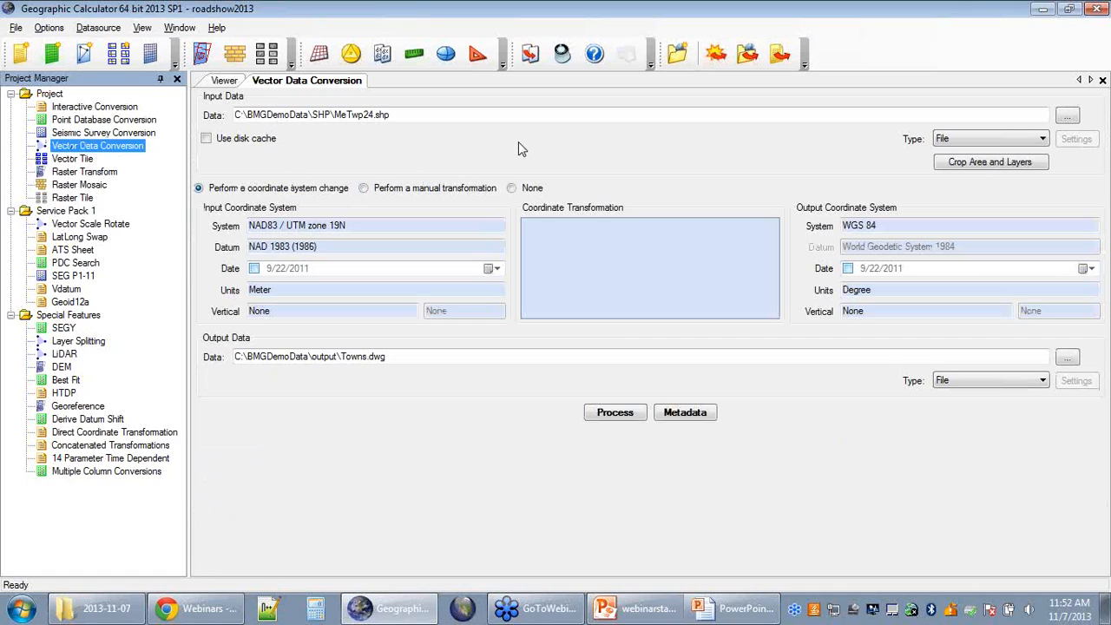
Step: View the Vector Scale Rotate, LatLong Swap and Vdatum jobs in the Service Pack 1 folder
left_click(87, 217)
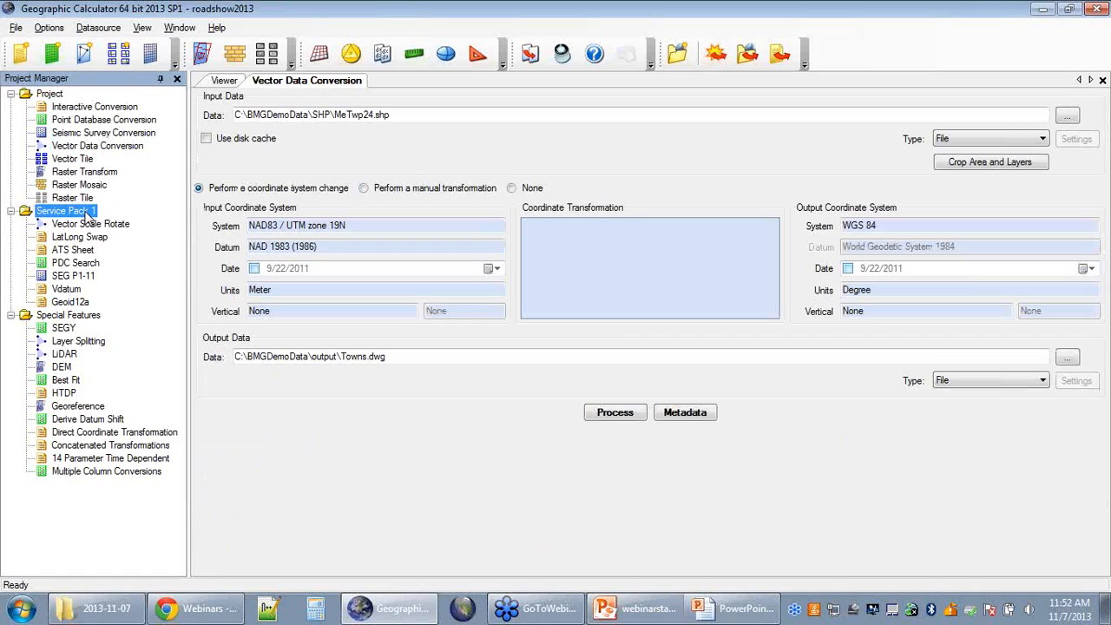
left_click(52, 225)
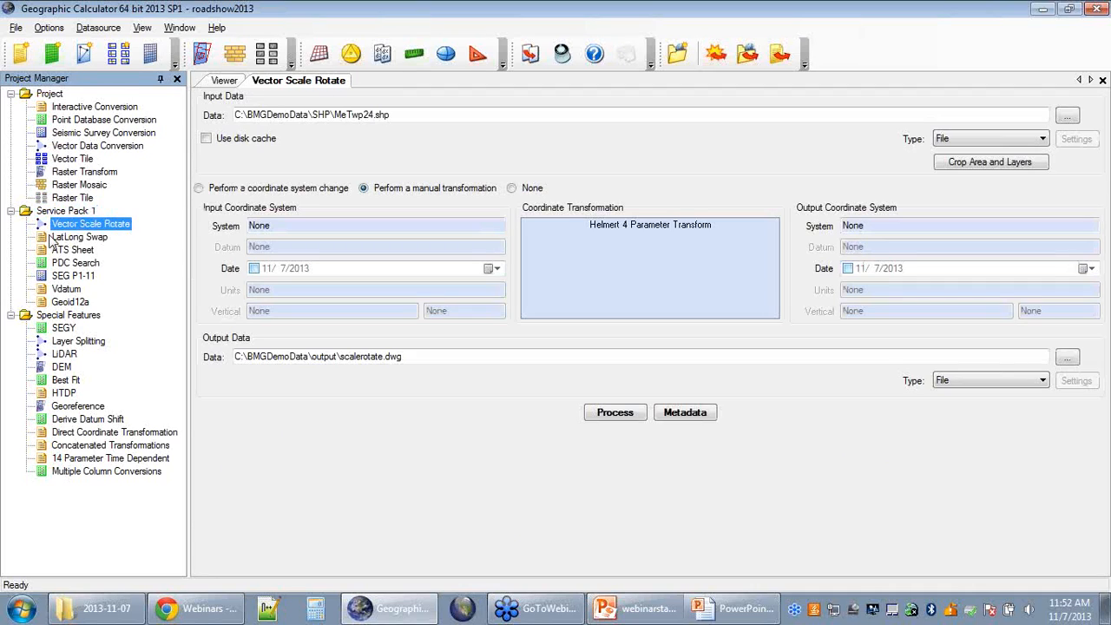
left_click(52, 238)
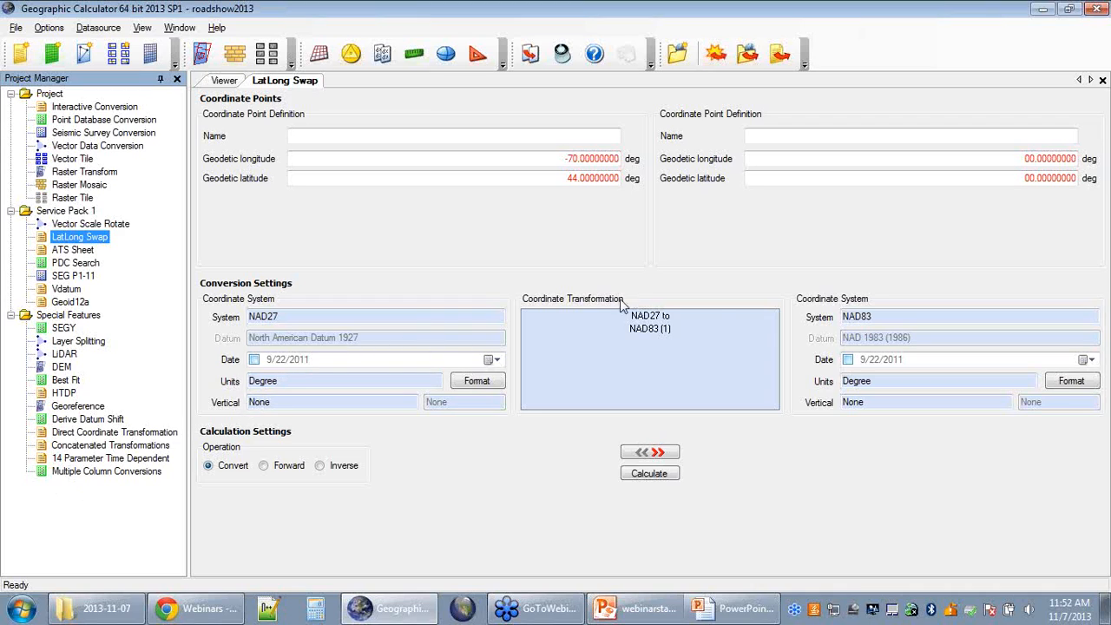
left_click(59, 292)
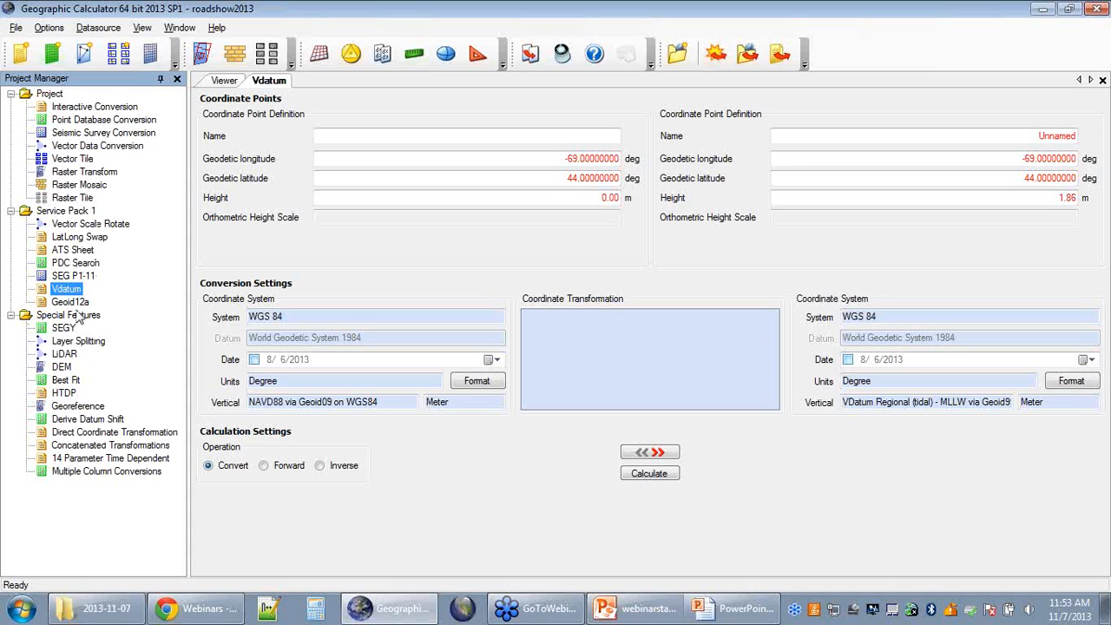
Step: Check the management options for the ATS Sheet job and the workspace import and export commands without running any
right_click(78, 252)
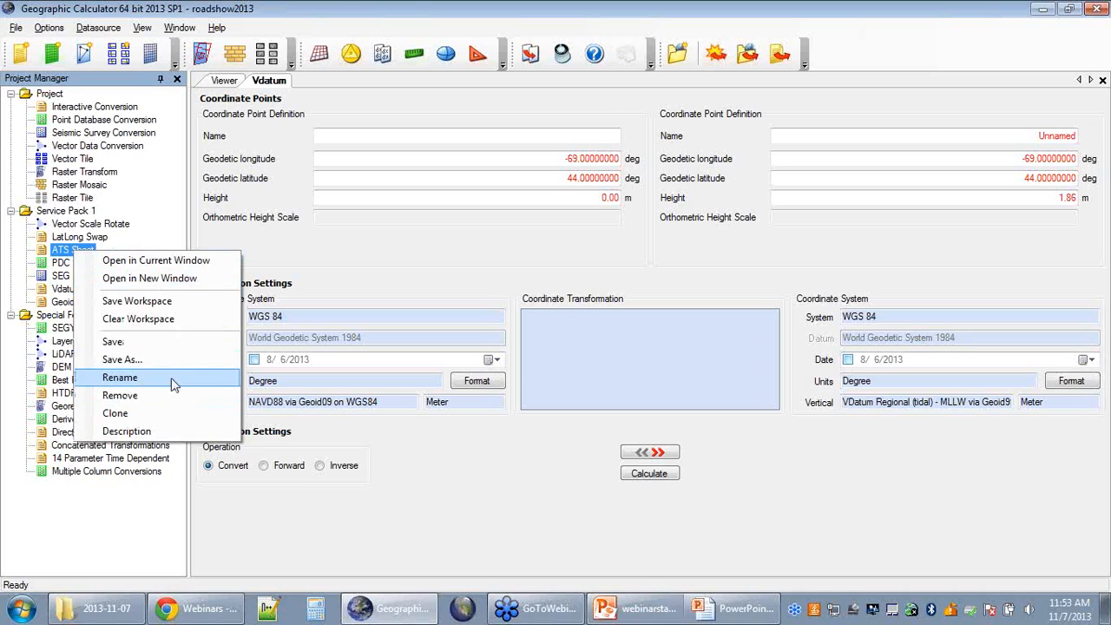
left_click(111, 500)
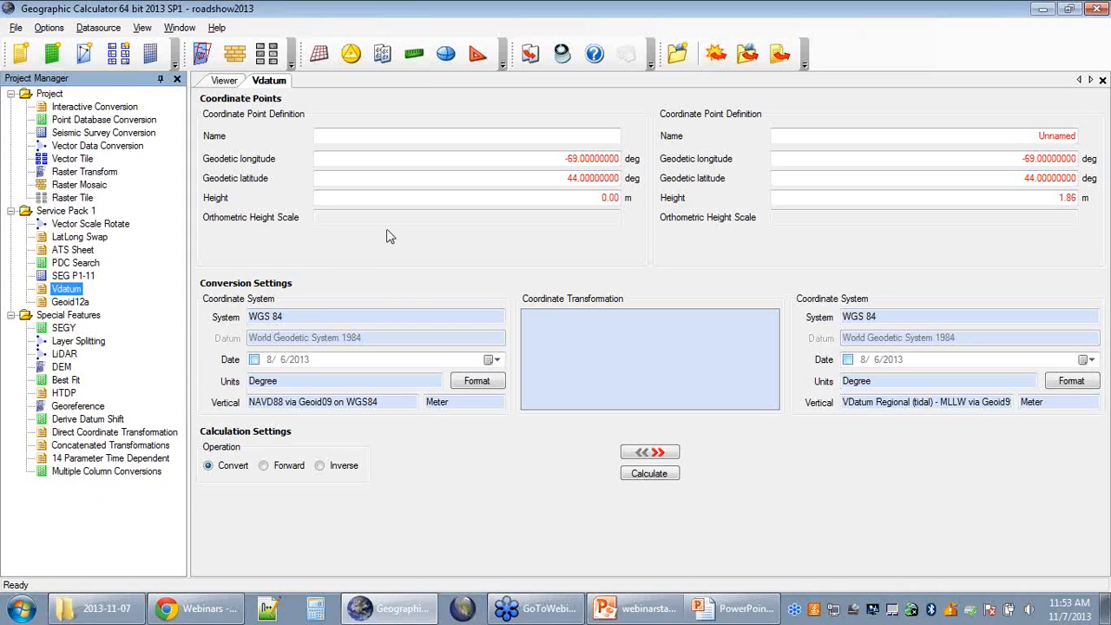
mouse_move(378, 219)
left_click(24, 30)
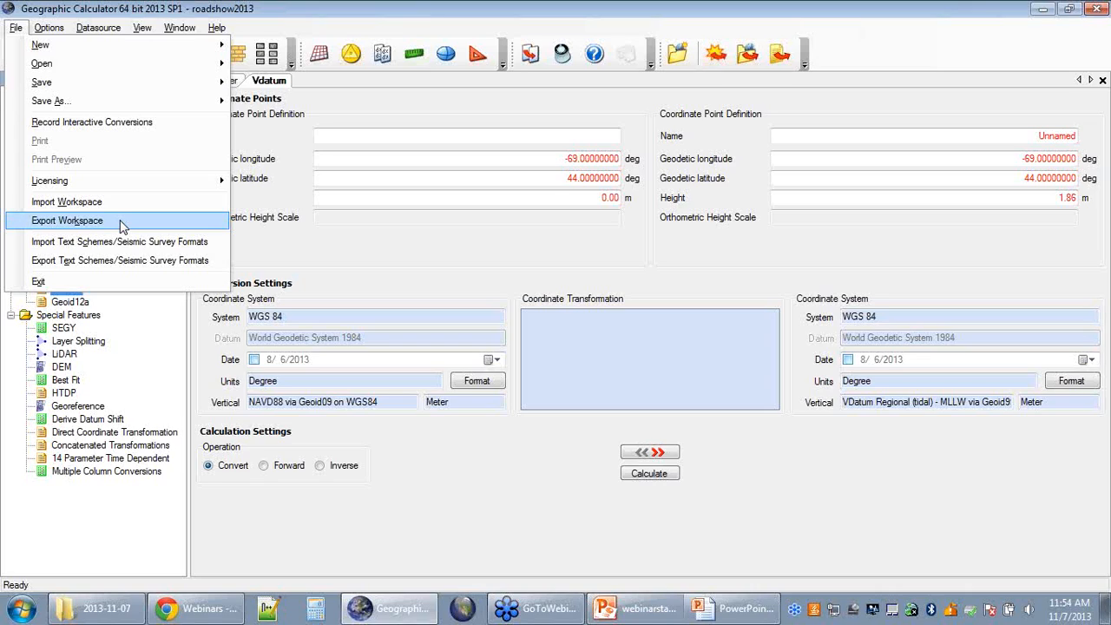
left_click(128, 505)
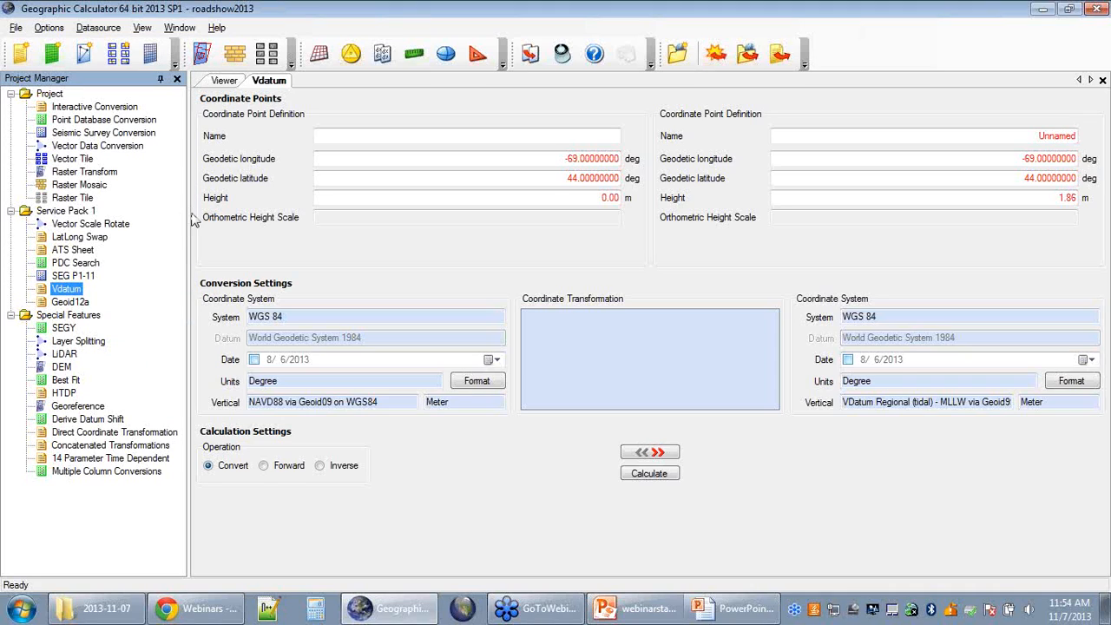
left_click(15, 27)
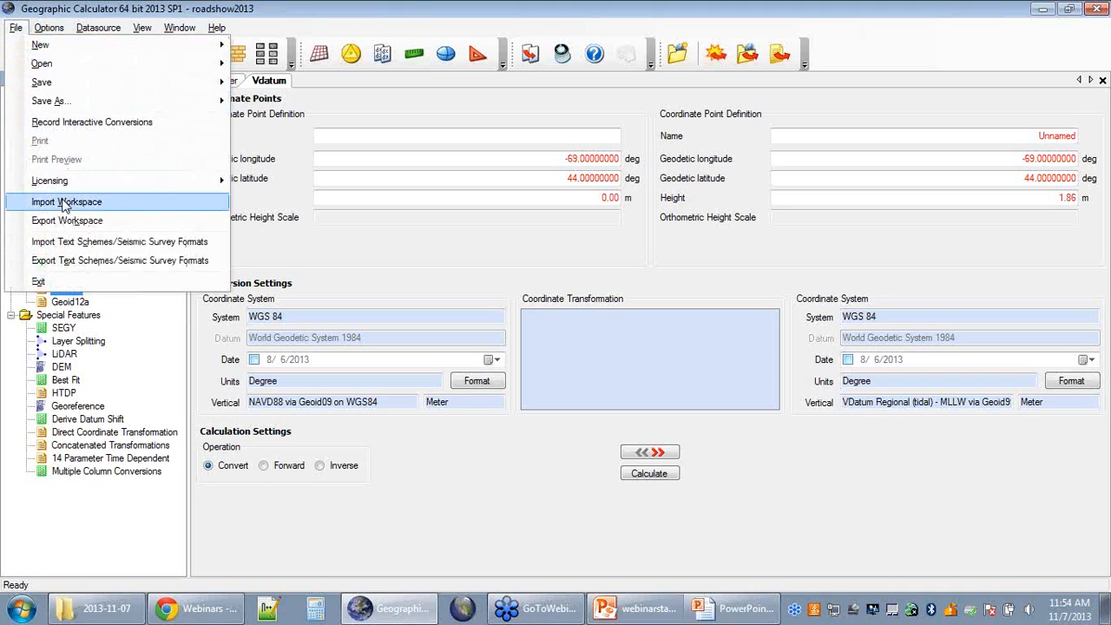
left_click(344, 251)
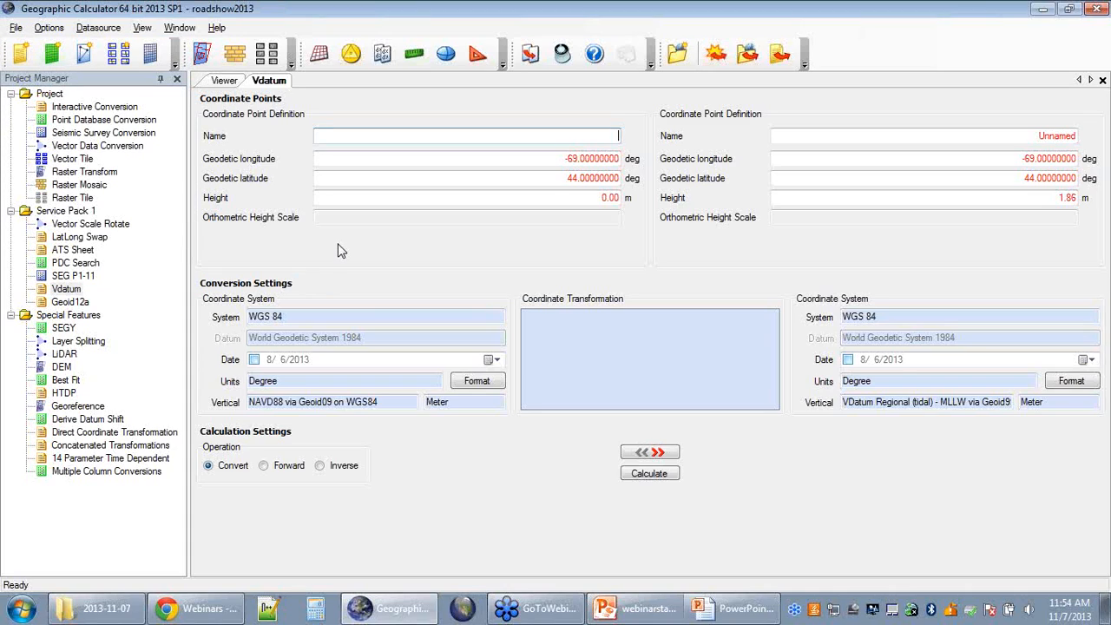
Step: Switch to the PowerPoint slide show and display its closing Thanks slide again
left_click(248, 8)
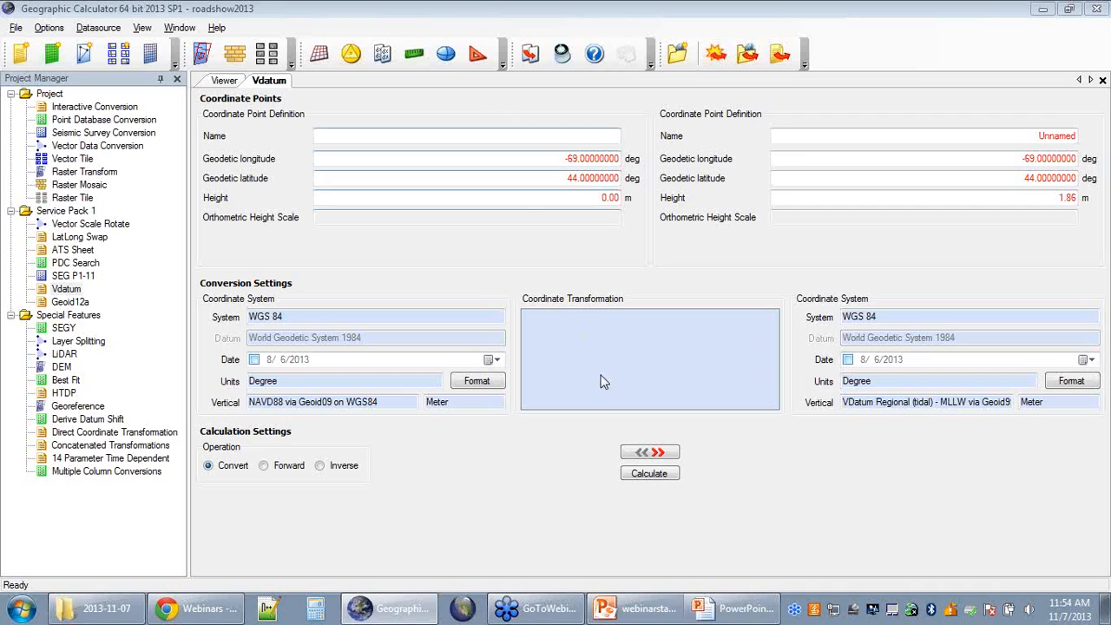
left_click(724, 606)
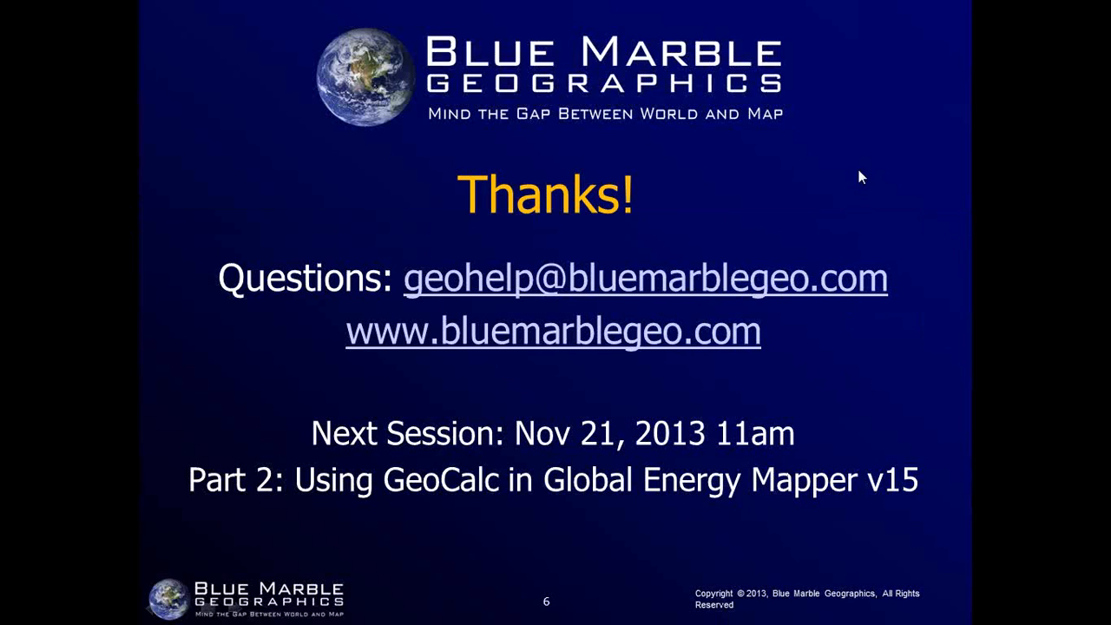